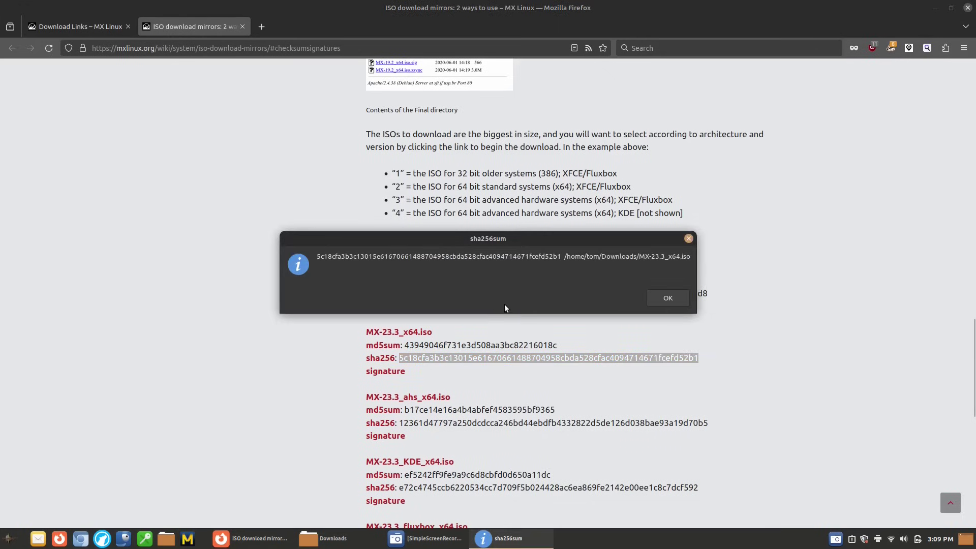
Confirm the MX-23.3_x64.iso hash matches, dismiss the sha256sum result, and open the applications menu
{"action": "left_click_drag", "start_coordinate": [513, 242], "coordinate": [604, 381]}
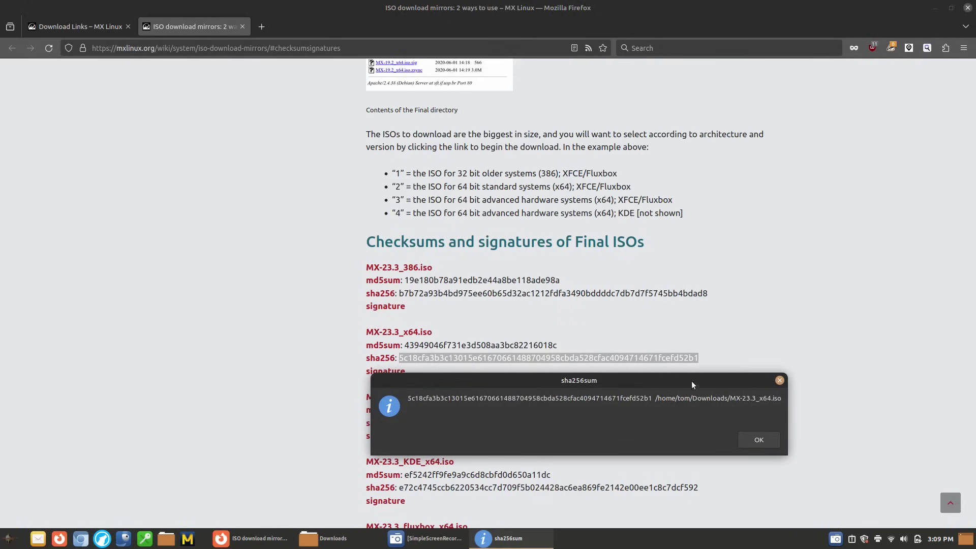
{"action": "left_click", "coordinate": [779, 380]}
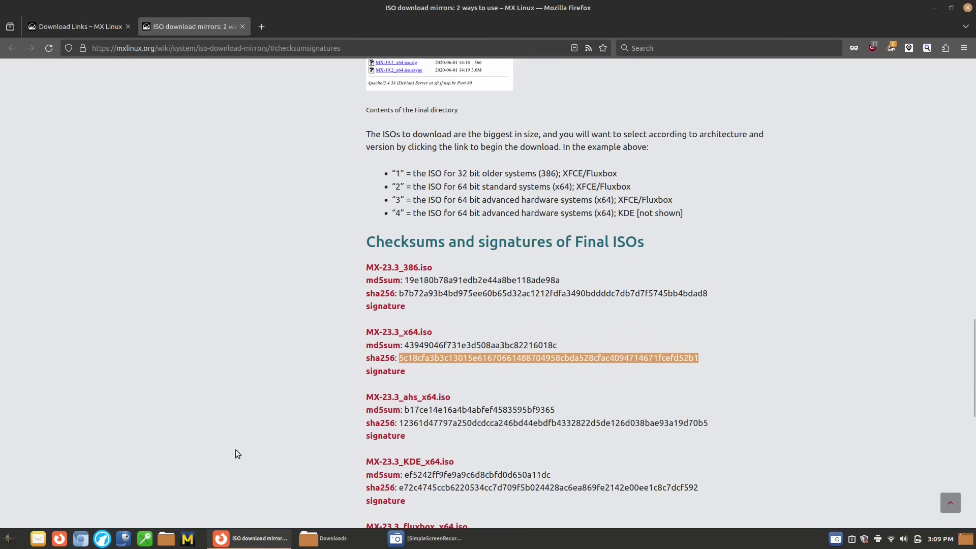
{"action": "left_click", "coordinate": [10, 539]}
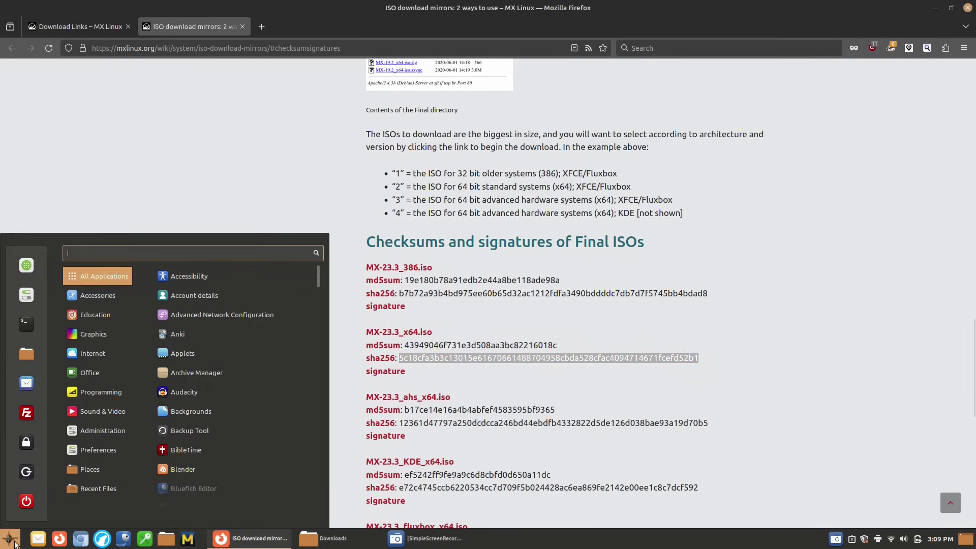
Close the auto-opened Nemo windows for the writable and Linux Mint 21.3 USB drives
{"action": "type", "text": "usb"}
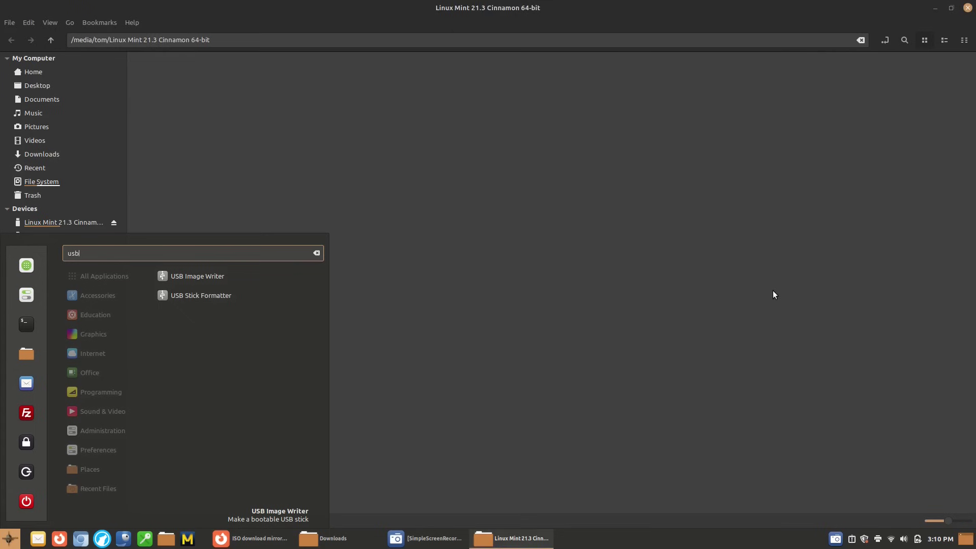
{"action": "left_click", "coordinate": [970, 9]}
{"action": "left_click", "coordinate": [969, 8]}
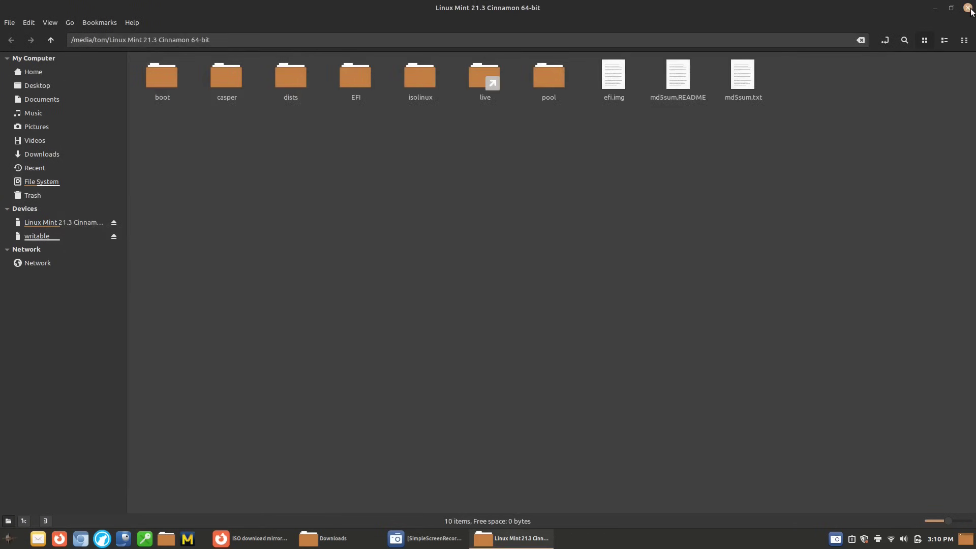
{"action": "left_click", "coordinate": [969, 8]}
Launch USB Image Writer by searching 'usb' in the applications menu
{"action": "left_click", "coordinate": [9, 538]}
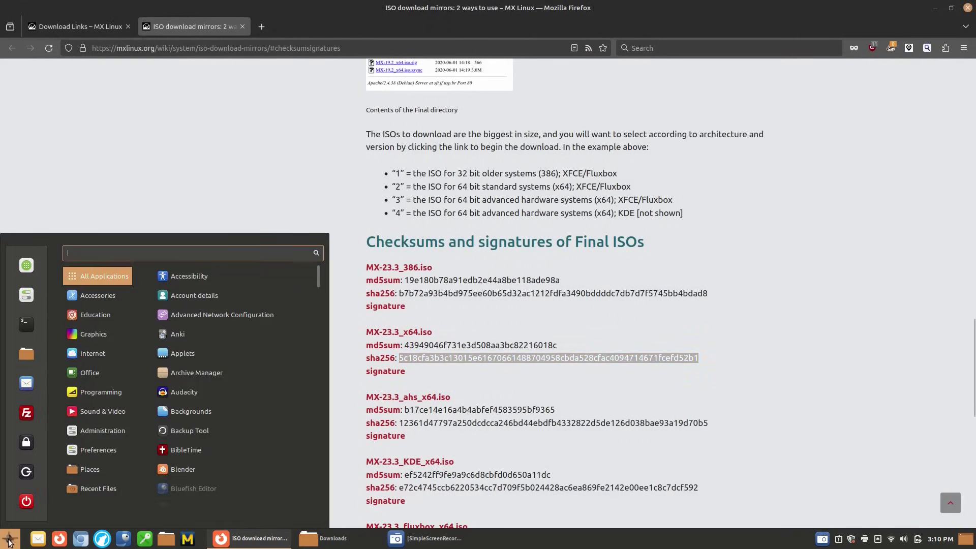
{"action": "type", "text": "usb"}
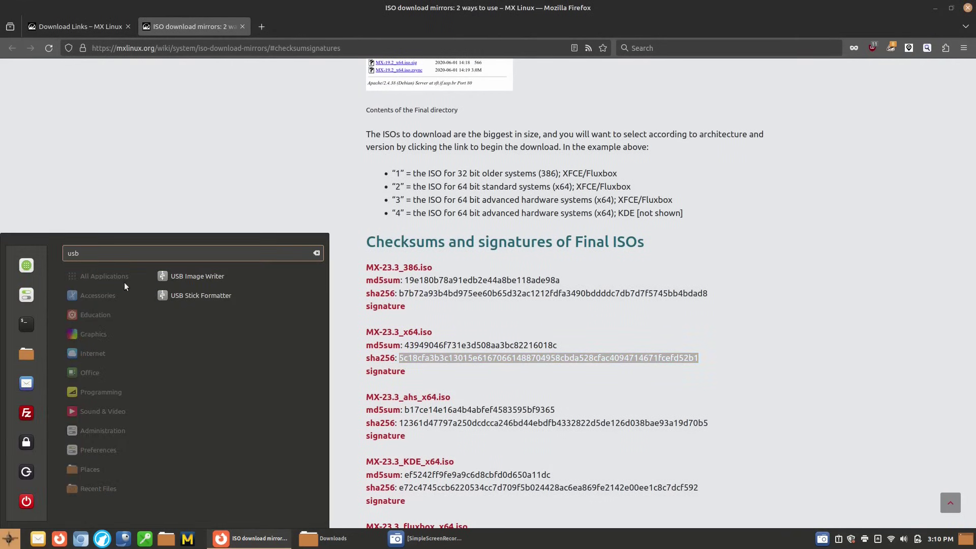
{"action": "left_click", "coordinate": [227, 276]}
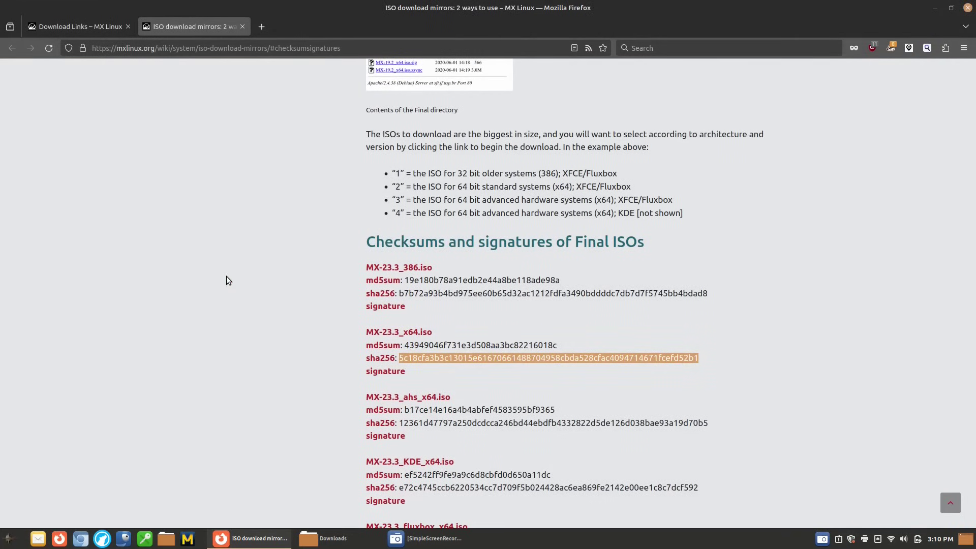
Load MX-23.3_x64.iso from Downloads as the image file to write
{"action": "left_click", "coordinate": [449, 253]}
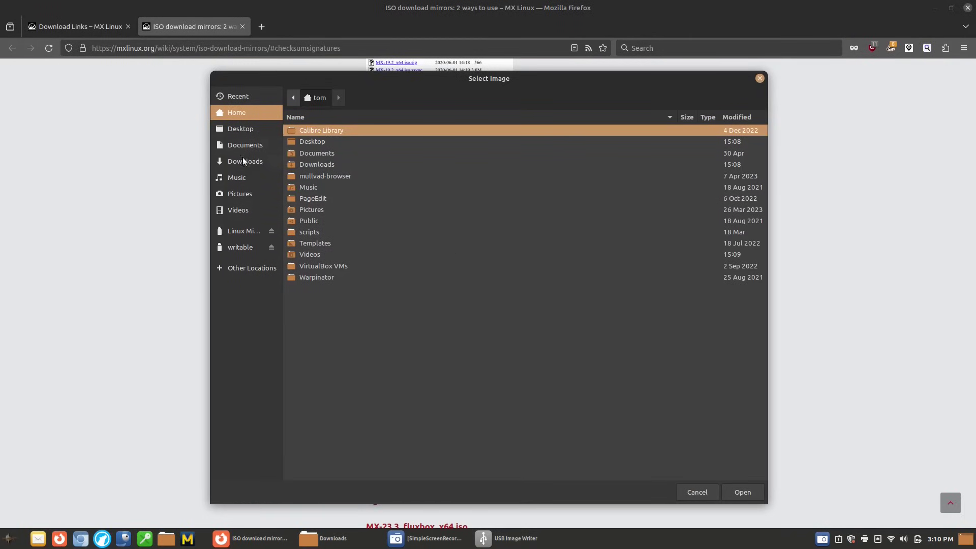
{"action": "left_click", "coordinate": [248, 161]}
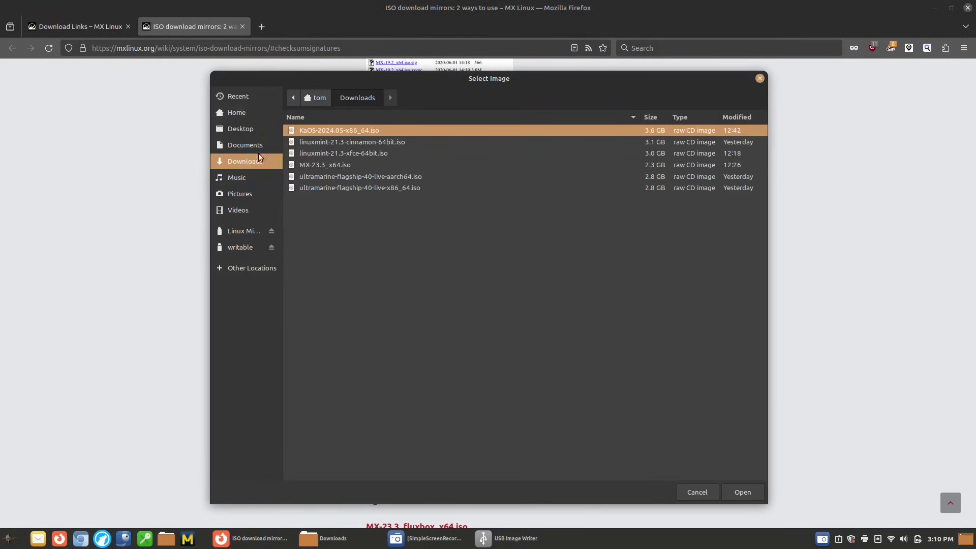
{"action": "left_click", "coordinate": [328, 164]}
{"action": "double_click", "coordinate": [328, 163]}
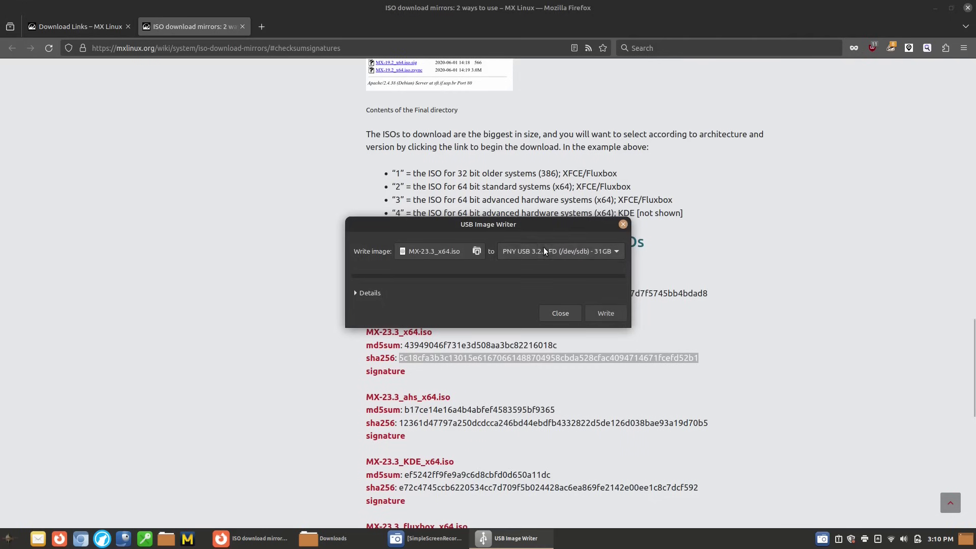
Target the 31 GB PNY USB drive, start the write, and authenticate with the password
{"action": "left_click", "coordinate": [547, 249]}
{"action": "left_click", "coordinate": [608, 314]}
{"action": "left_click", "coordinate": [613, 312]}
{"action": "type", "text": "•••••••••"}
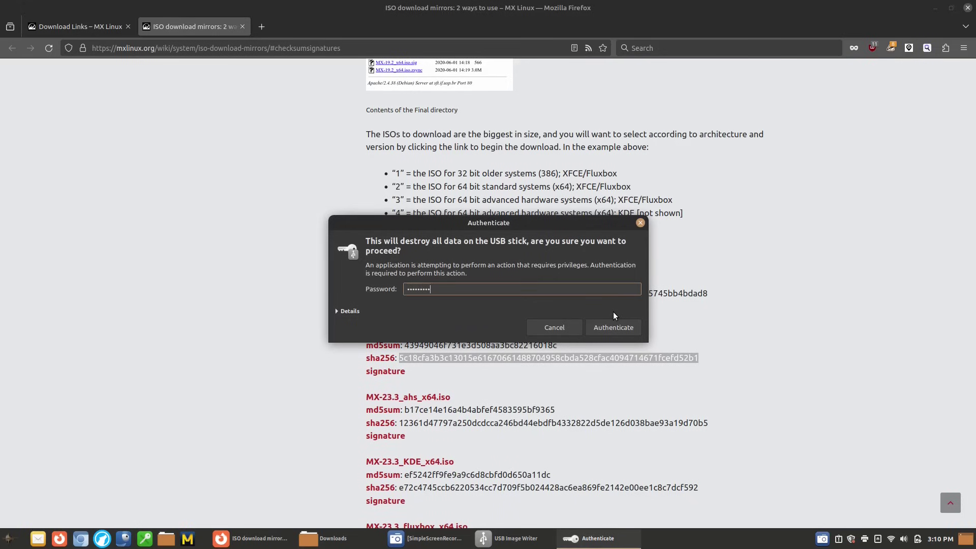
{"action": "key", "text": "Return"}
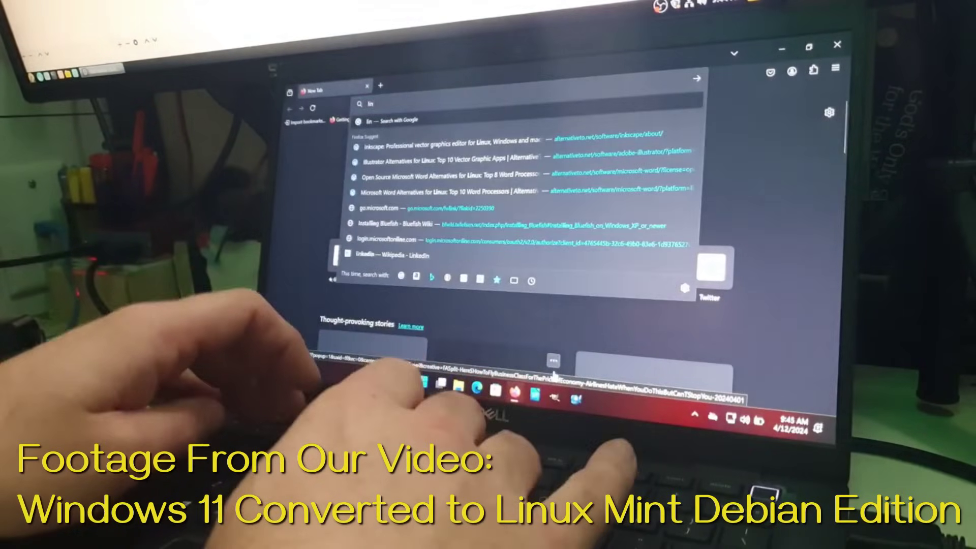
Load the linuxmint.com home page in Firefox
{"action": "type", "text": "uxmint"}
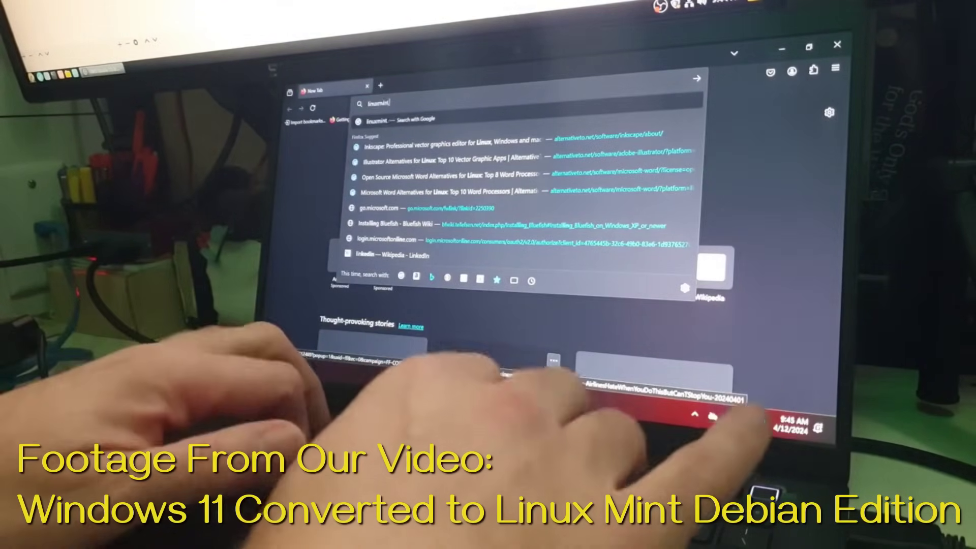
{"action": "type", "text": ".com"}
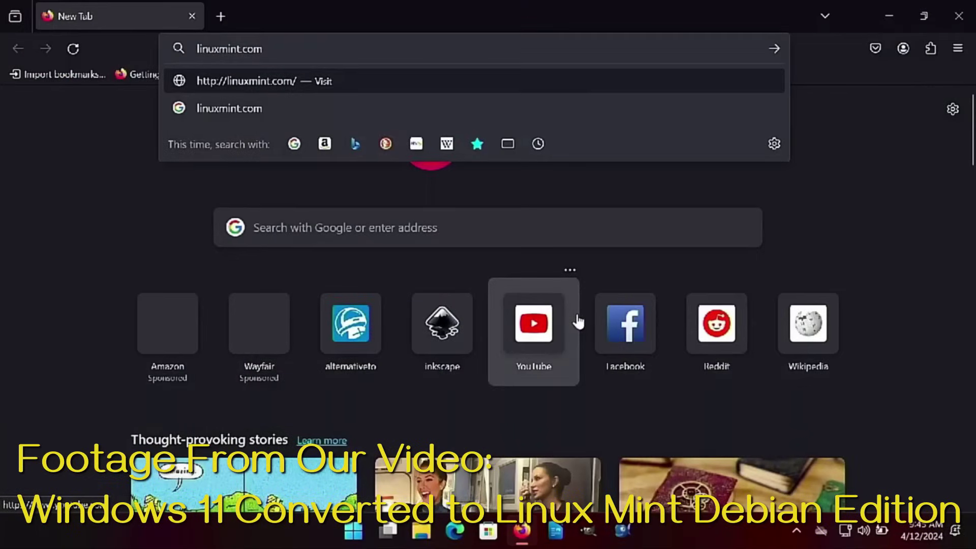
{"action": "key", "text": "Return"}
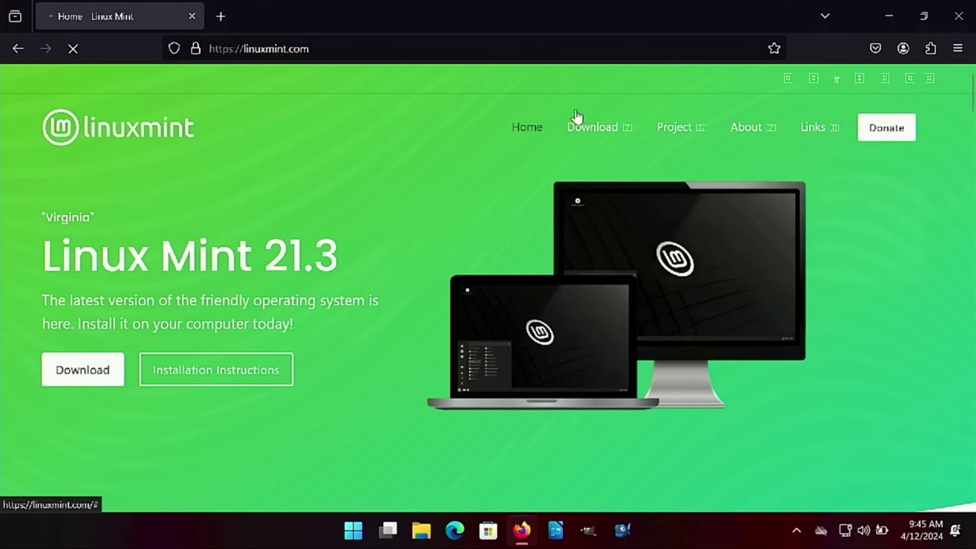
Go to the LMDE 6 'Faye' Cinnamon Edition download page and scroll to Integrity & Authenticity
{"action": "mouse_move", "coordinate": [604, 122]}
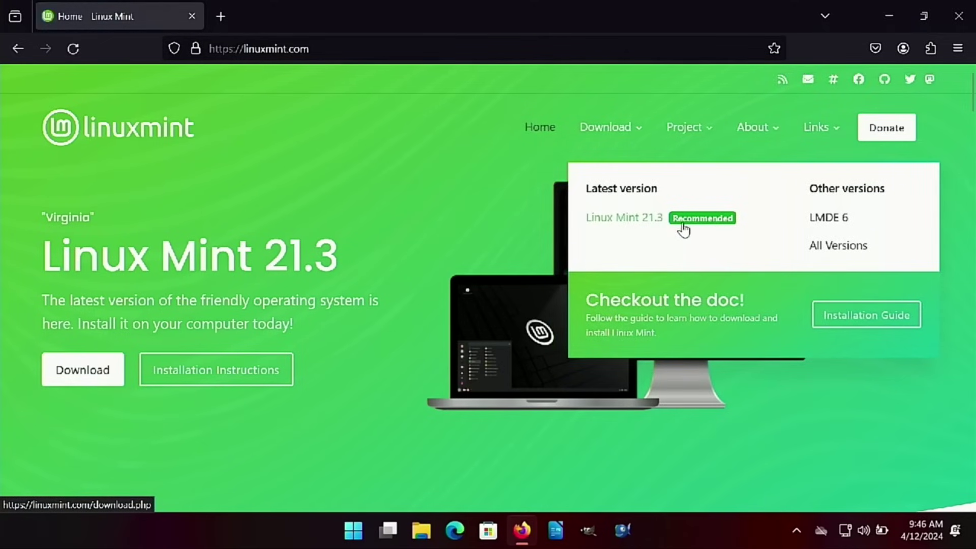
{"action": "left_click", "coordinate": [832, 223]}
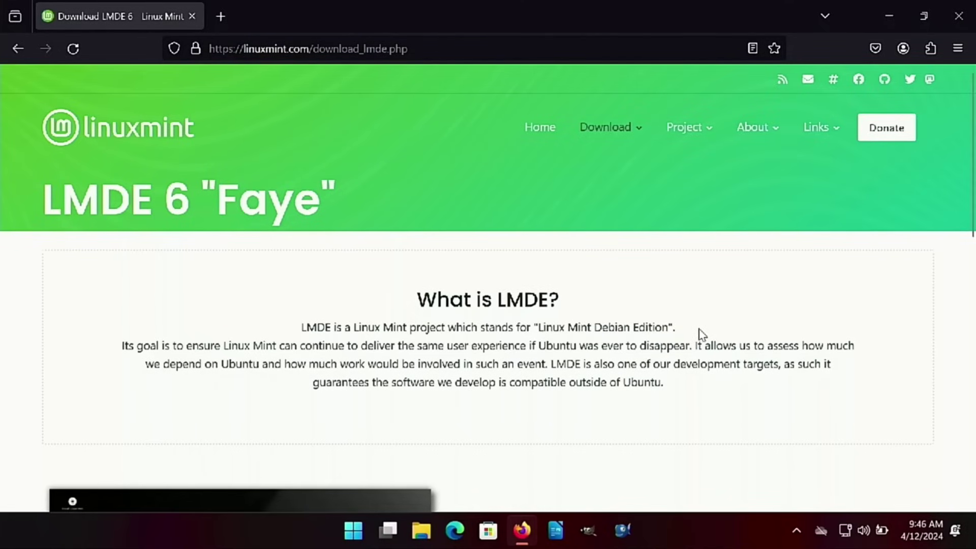
{"action": "scroll", "coordinate": [707, 331], "scroll_direction": "down", "scroll_amount": 2}
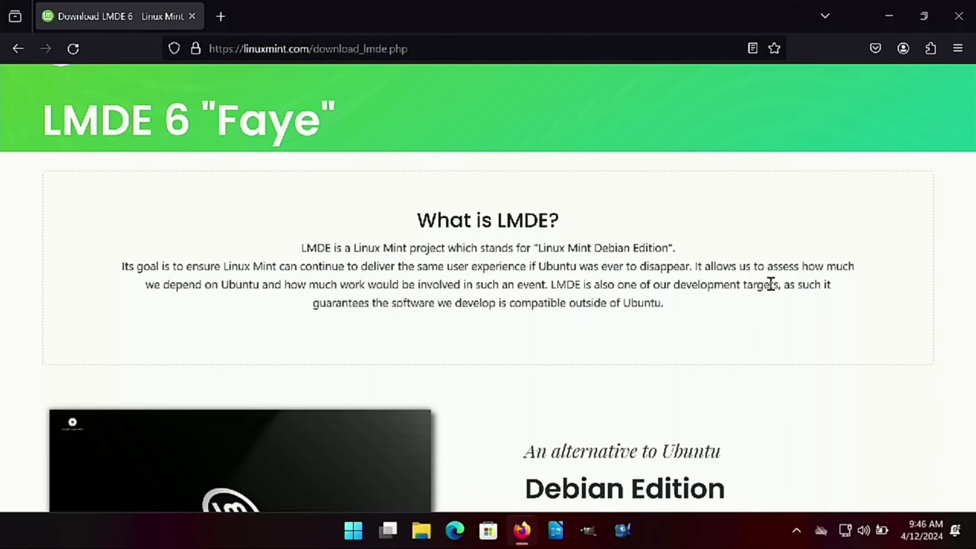
{"action": "scroll", "coordinate": [713, 269], "scroll_direction": "down", "scroll_amount": 5}
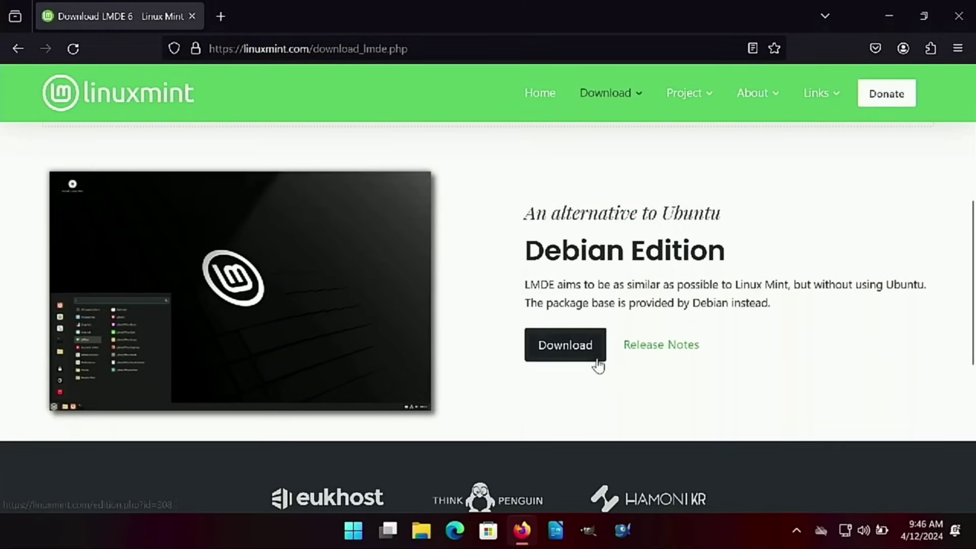
{"action": "left_click", "coordinate": [597, 358]}
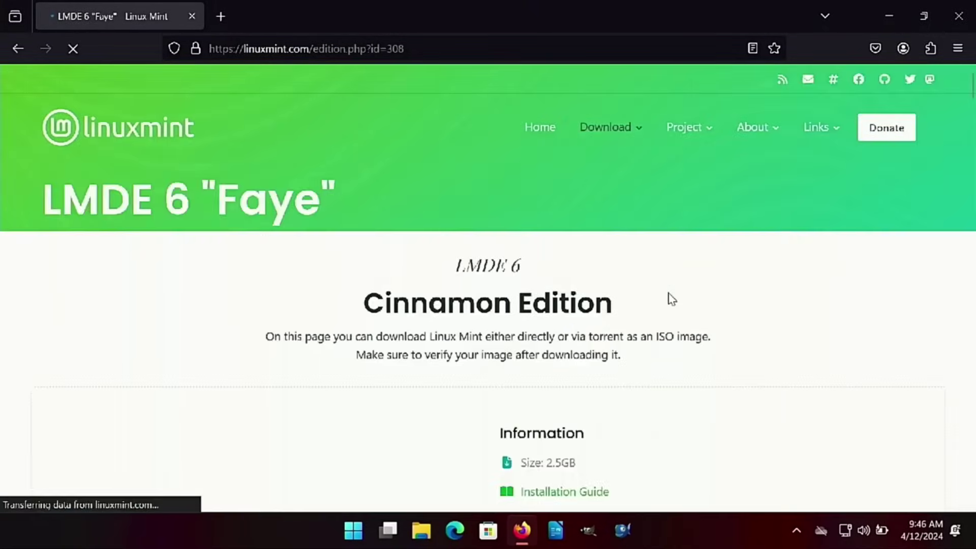
{"action": "scroll", "coordinate": [720, 293], "scroll_direction": "down", "scroll_amount": 4}
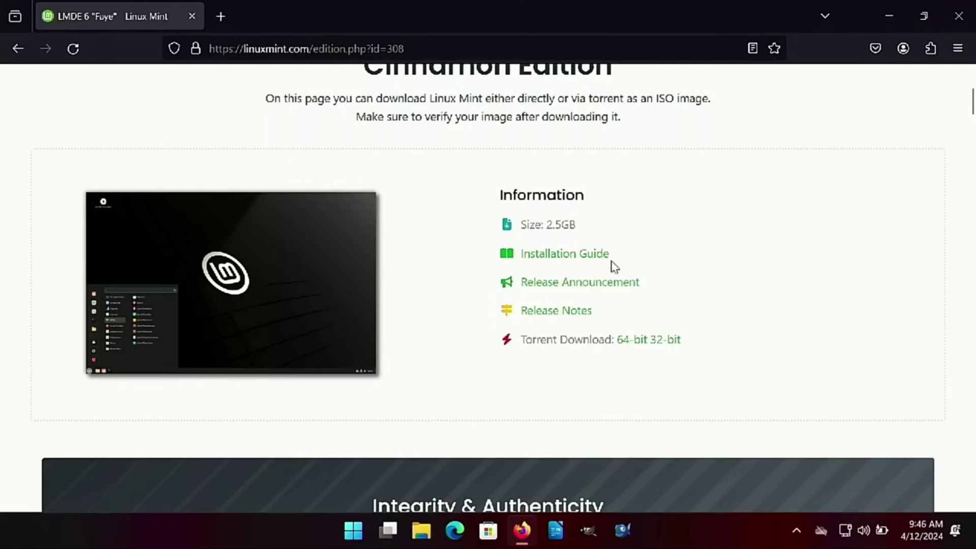
{"action": "scroll", "coordinate": [623, 302], "scroll_direction": "down", "scroll_amount": 2}
{"action": "scroll", "coordinate": [581, 203], "scroll_direction": "down", "scroll_amount": 4}
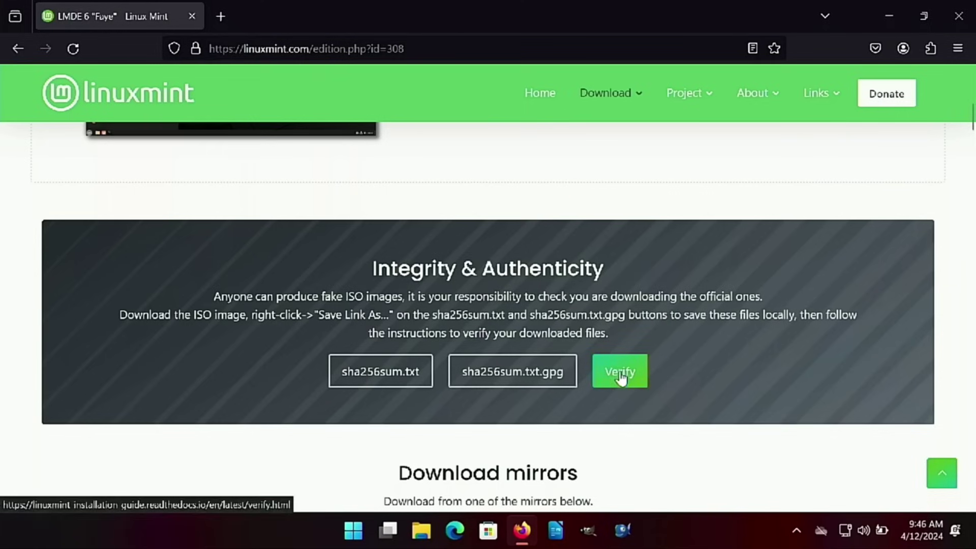
Open sha256sum.txt and the ISO verification guide in new tabs and read through the guide
{"action": "right_click", "coordinate": [430, 384]}
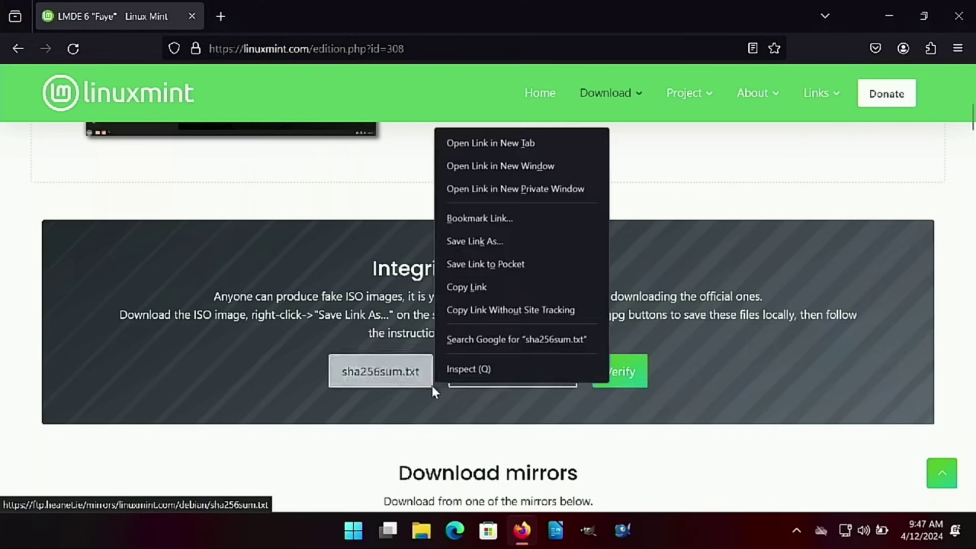
{"action": "left_click", "coordinate": [532, 144]}
{"action": "left_click", "coordinate": [619, 373]}
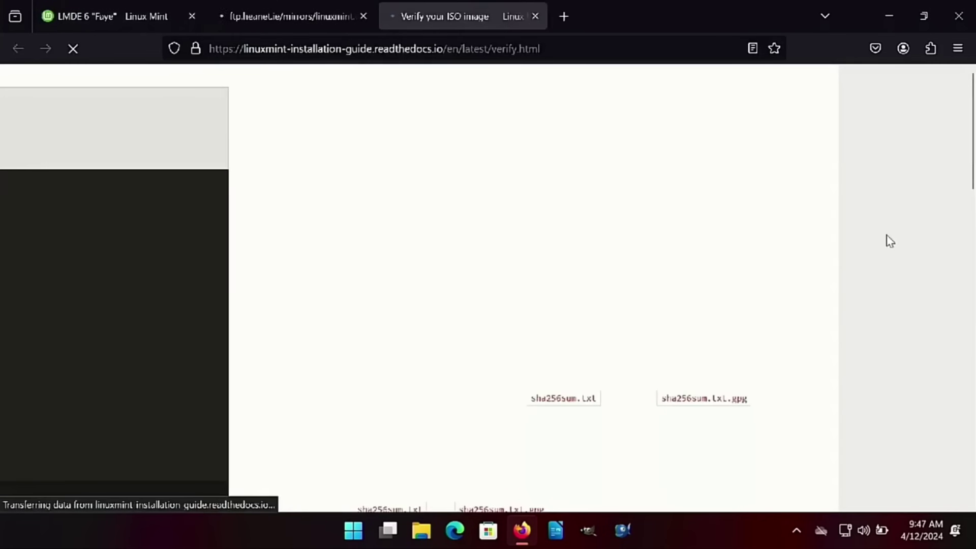
{"action": "scroll", "coordinate": [554, 342], "scroll_direction": "down", "scroll_amount": 5}
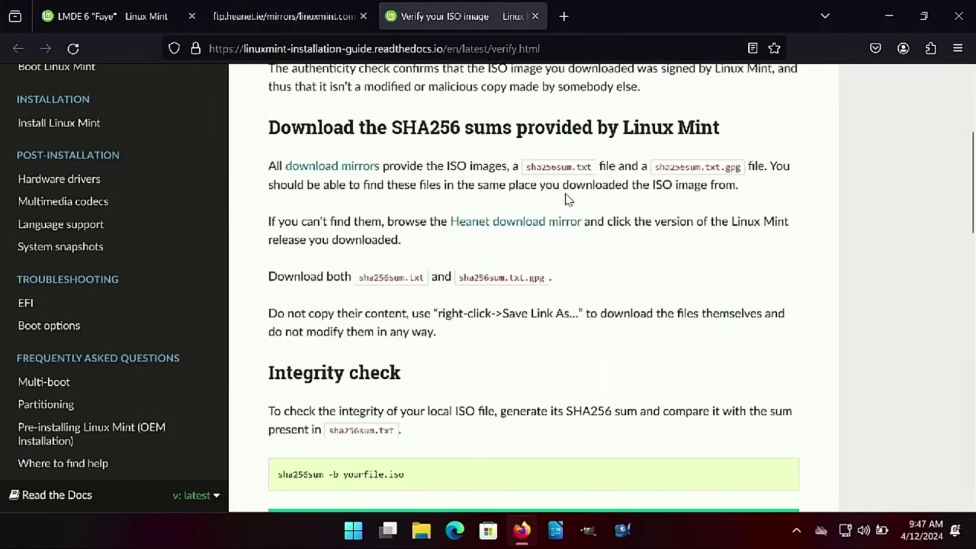
{"action": "scroll", "coordinate": [696, 190], "scroll_direction": "down", "scroll_amount": 2}
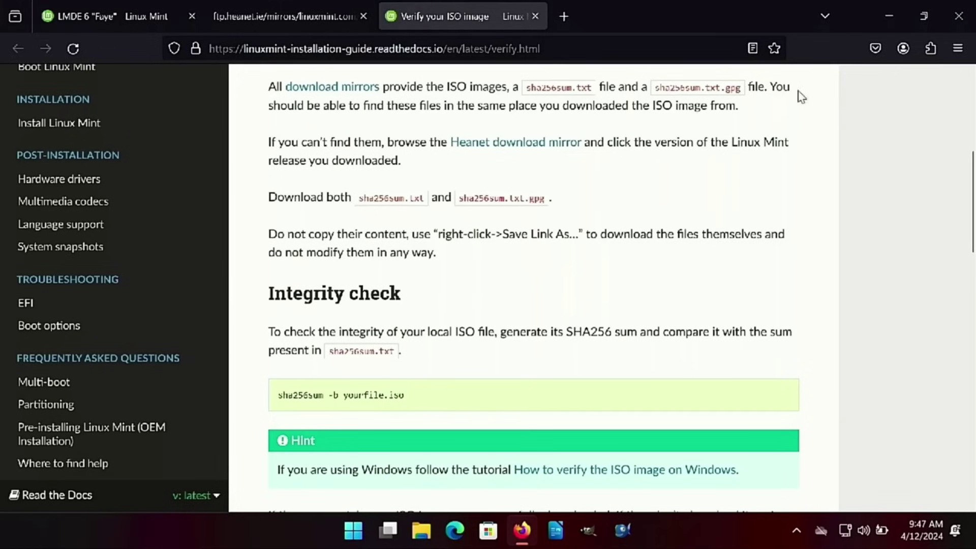
{"action": "scroll", "coordinate": [516, 298], "scroll_direction": "down", "scroll_amount": 2}
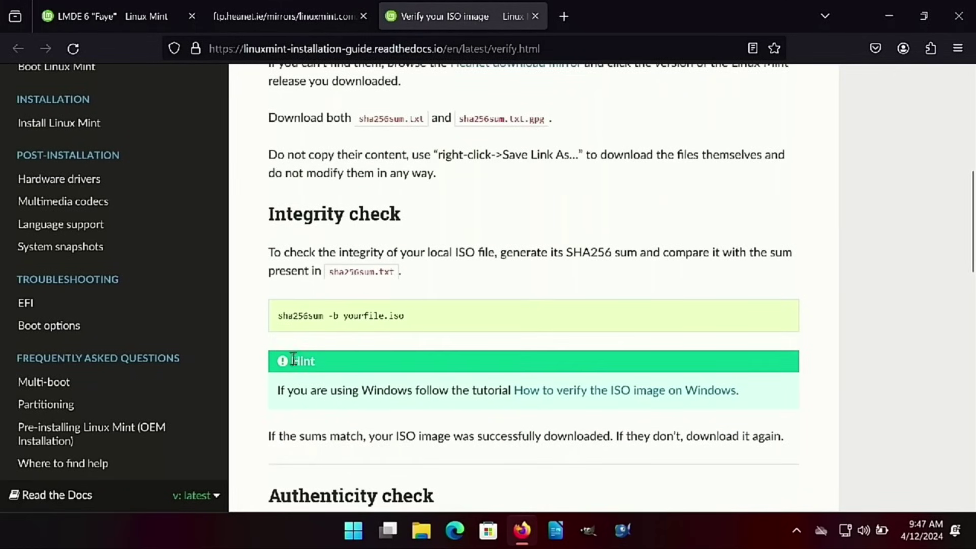
{"action": "scroll", "coordinate": [366, 333], "scroll_direction": "down", "scroll_amount": 6}
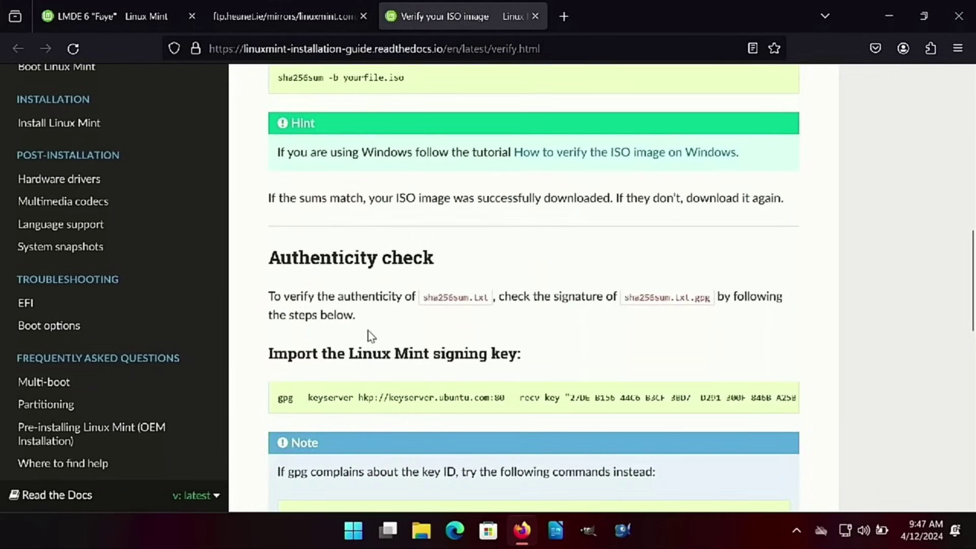
{"action": "scroll", "coordinate": [439, 298], "scroll_direction": "down", "scroll_amount": 4}
{"action": "scroll", "coordinate": [355, 360], "scroll_direction": "down", "scroll_amount": 10}
{"action": "scroll", "coordinate": [357, 367], "scroll_direction": "down", "scroll_amount": 3}
{"action": "scroll", "coordinate": [369, 361], "scroll_direction": "up", "scroll_amount": 20}
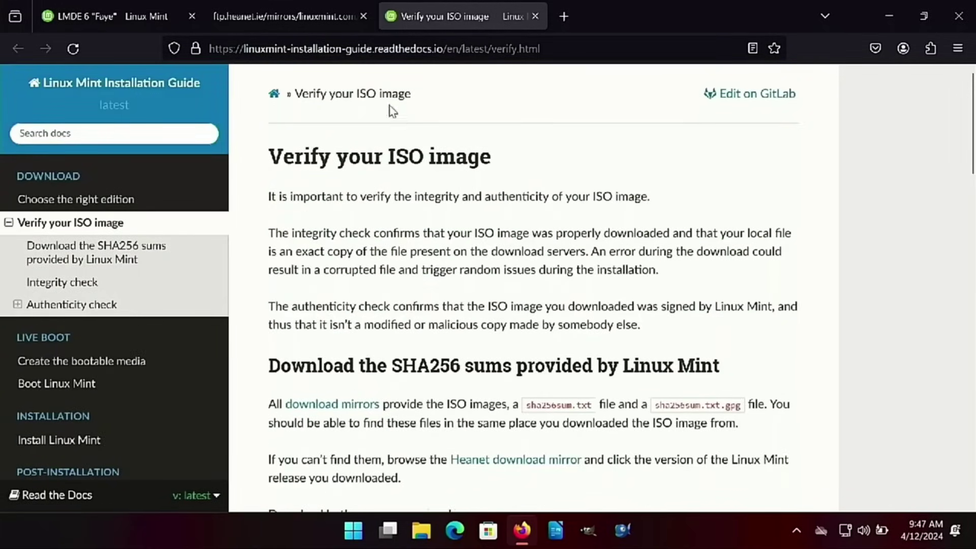
In the sha256sum.txt tab, select the hash on the lmde-6-cinnamon-64bit.iso line
{"action": "left_click", "coordinate": [292, 10]}
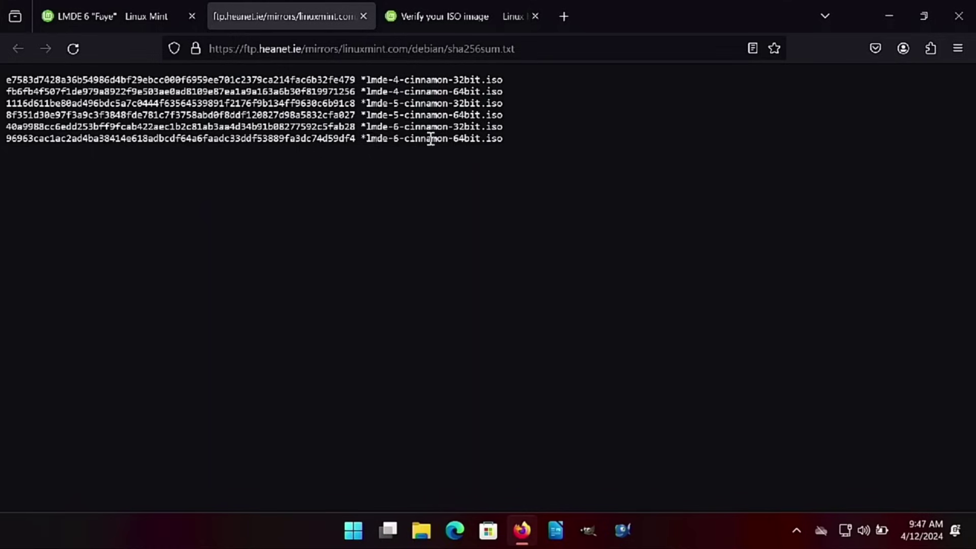
{"action": "left_click_drag", "start_coordinate": [453, 140], "coordinate": [471, 140]}
{"action": "left_click_drag", "start_coordinate": [355, 139], "coordinate": [17, 140]}
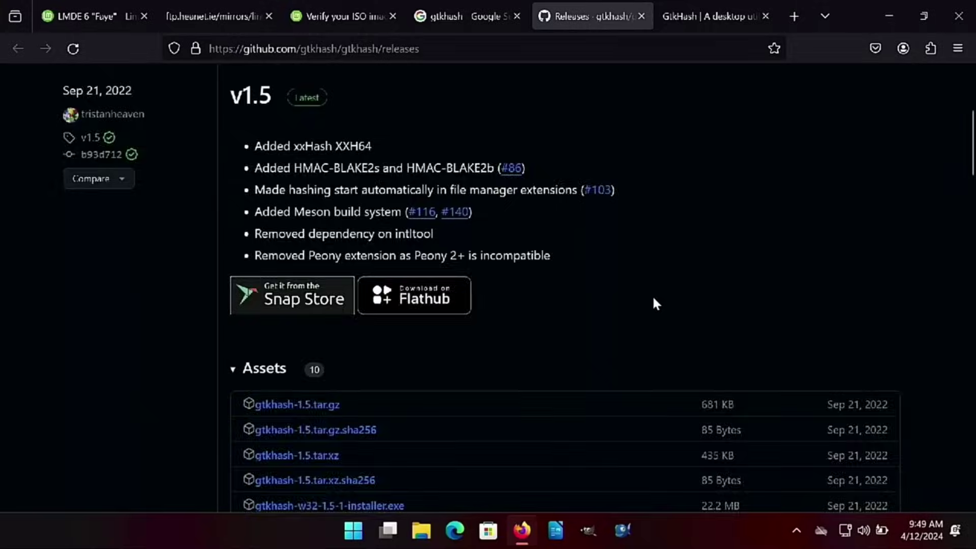
{"action": "scroll", "coordinate": [653, 301], "scroll_direction": "up", "scroll_amount": 5}
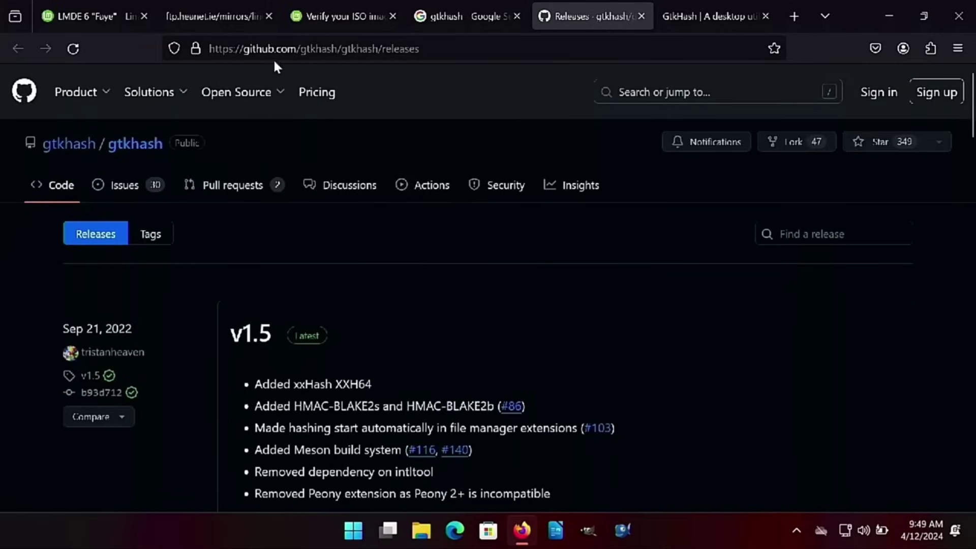
Download gtkhash-w64-1.5-1-standalone.zip from the Assets list of the GtkHash v1.5 release
{"action": "scroll", "coordinate": [412, 122], "scroll_direction": "down", "scroll_amount": 5}
{"action": "scroll", "coordinate": [339, 244], "scroll_direction": "down", "scroll_amount": 3}
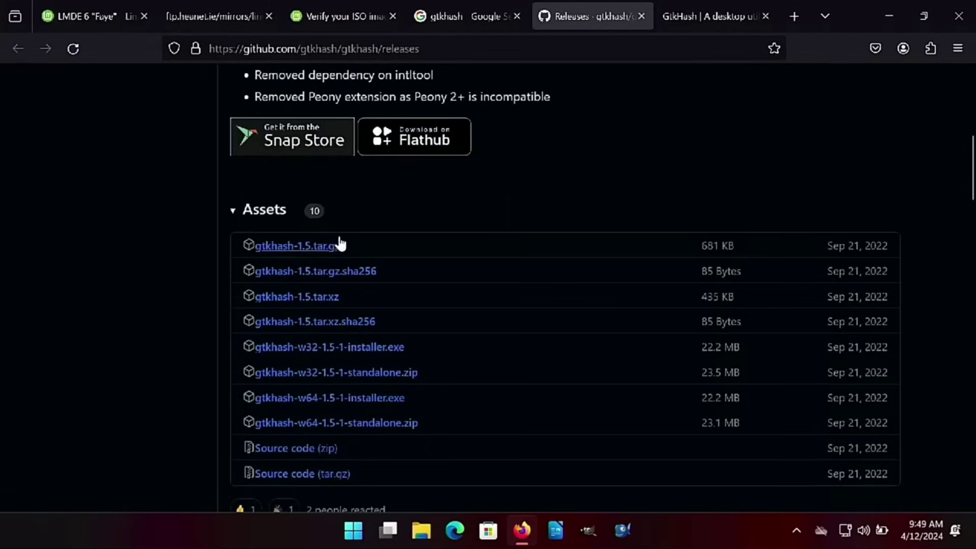
{"action": "scroll", "coordinate": [378, 236], "scroll_direction": "down", "scroll_amount": 3}
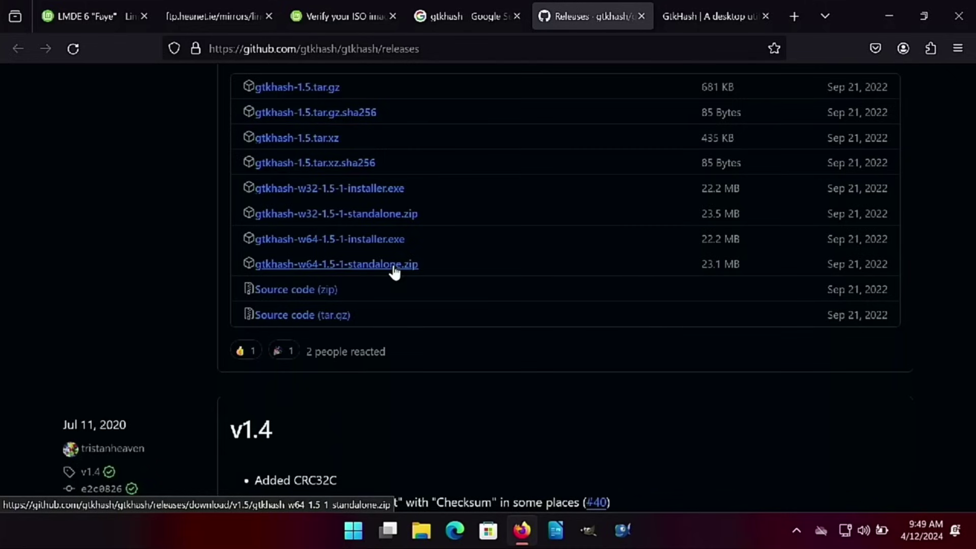
{"action": "left_click", "coordinate": [394, 269]}
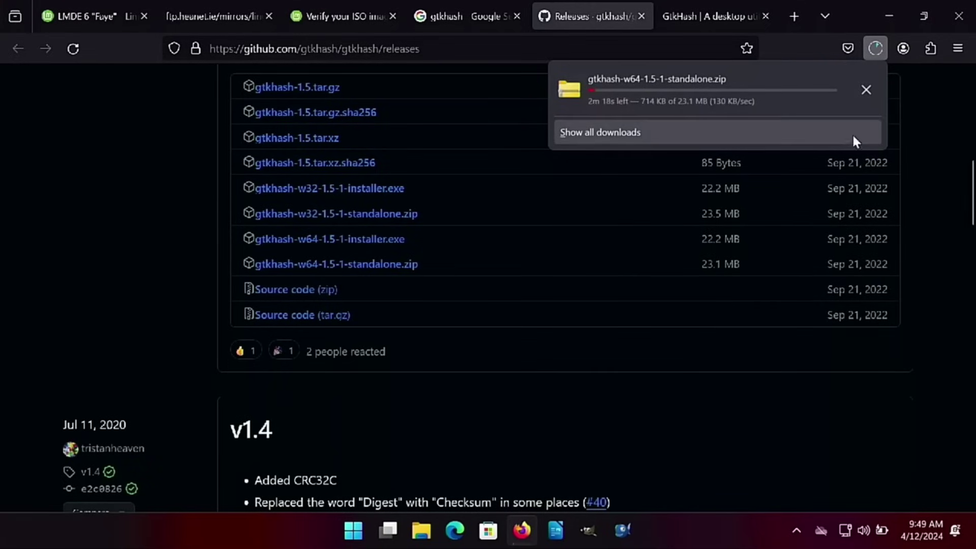
Search Google for 'etcher' in a new tab and look through the Balena Etcher results
{"action": "left_click", "coordinate": [797, 11]}
{"action": "left_click", "coordinate": [556, 54]}
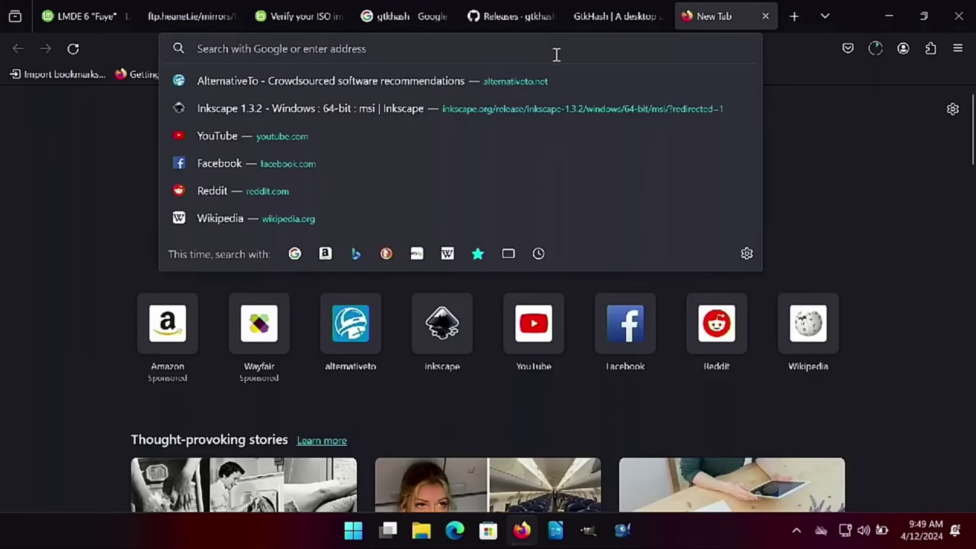
{"action": "type", "text": "ethcher"}
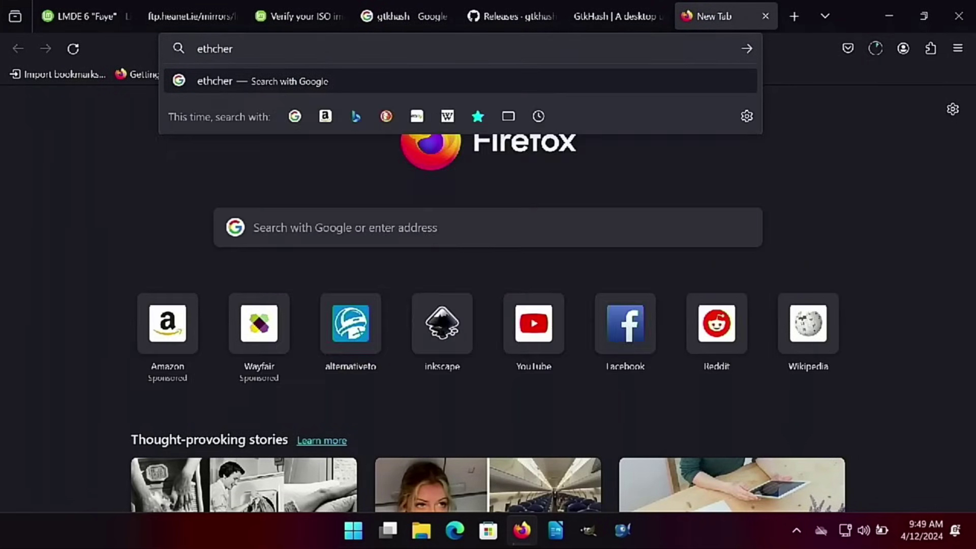
{"action": "key", "text": "BackSpace"}
{"action": "key", "text": "BackSpace"}
{"action": "key", "text": "BackSpace"}
{"action": "key", "text": "BackSpace"}
{"action": "key", "text": "BackSpace"}
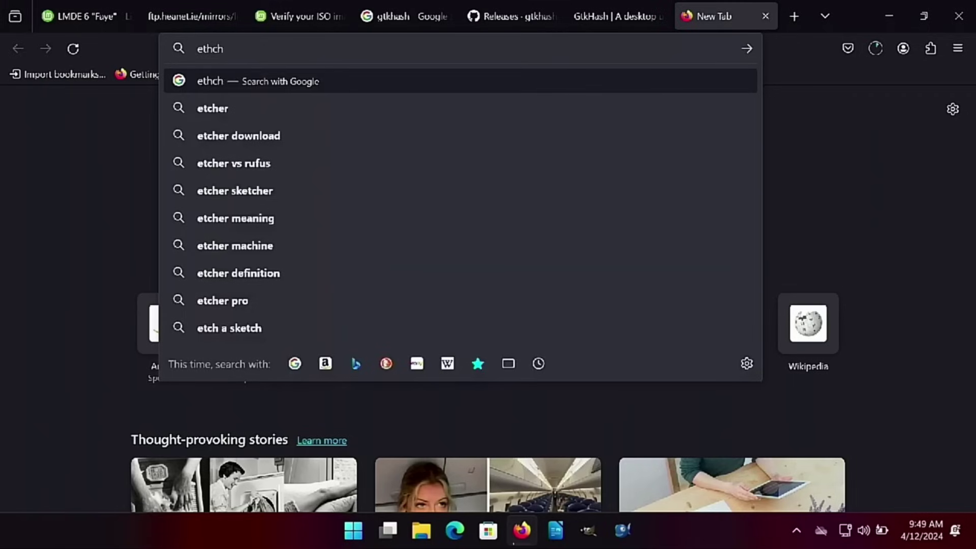
{"action": "type", "text": "cher"}
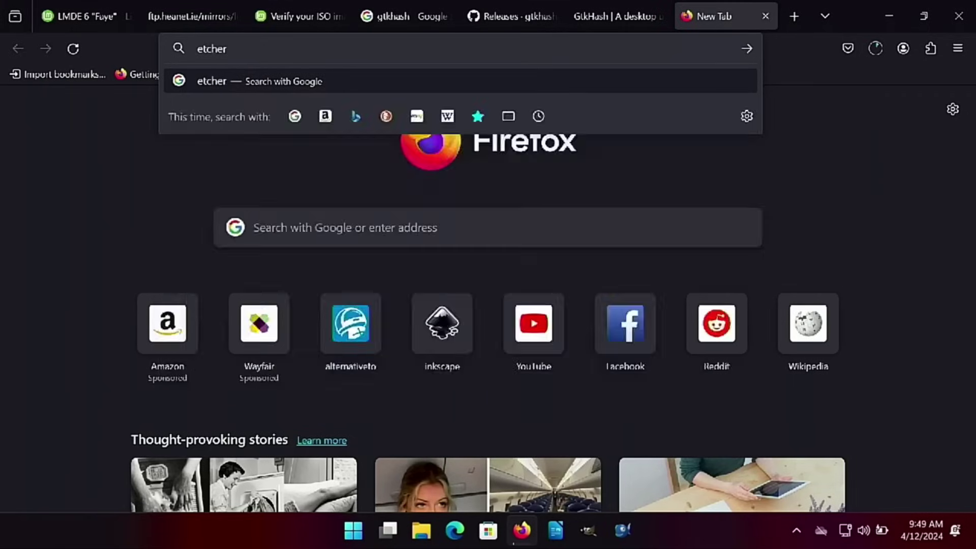
{"action": "key", "text": "Return"}
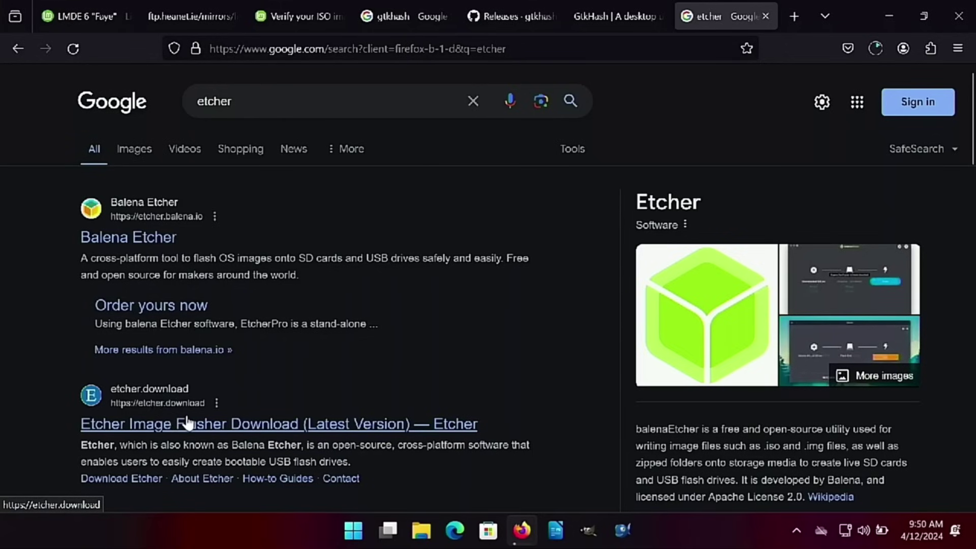
{"action": "scroll", "coordinate": [187, 422], "scroll_direction": "down", "scroll_amount": 2}
{"action": "scroll", "coordinate": [209, 336], "scroll_direction": "down", "scroll_amount": 6}
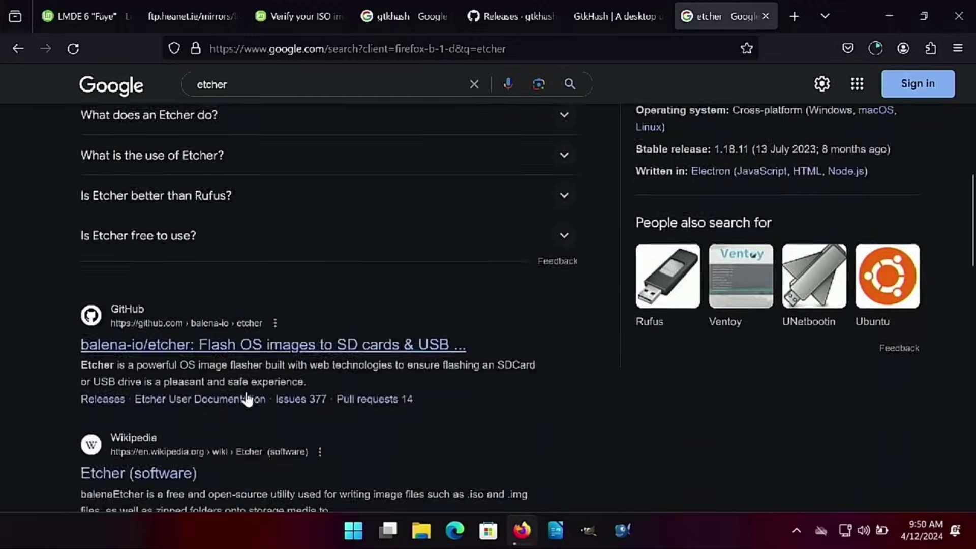
{"action": "scroll", "coordinate": [248, 399], "scroll_direction": "down", "scroll_amount": 2}
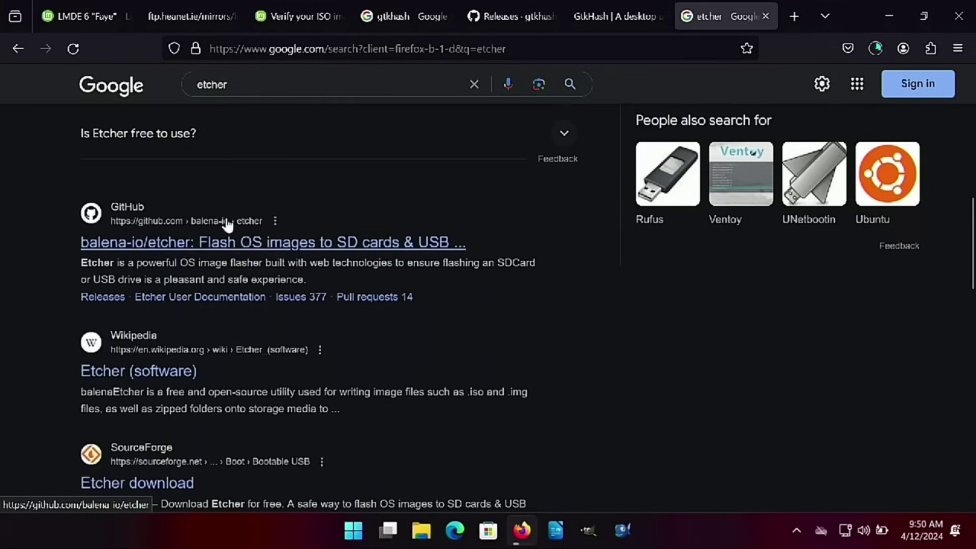
{"action": "scroll", "coordinate": [209, 254], "scroll_direction": "up", "scroll_amount": 10}
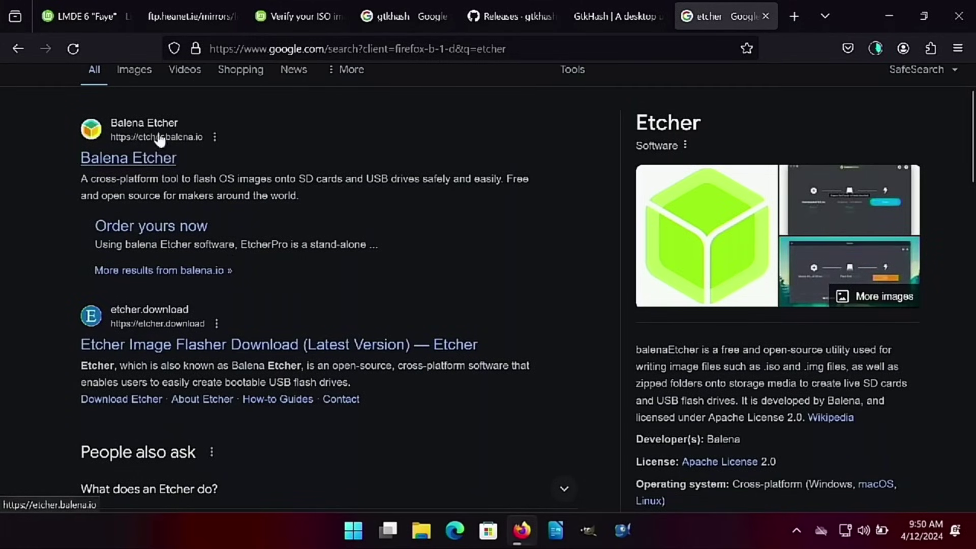
Download the portable Windows x64 balenaEtcher from etcher.balena.io, rejecting the site's cookies
{"action": "left_click", "coordinate": [138, 162]}
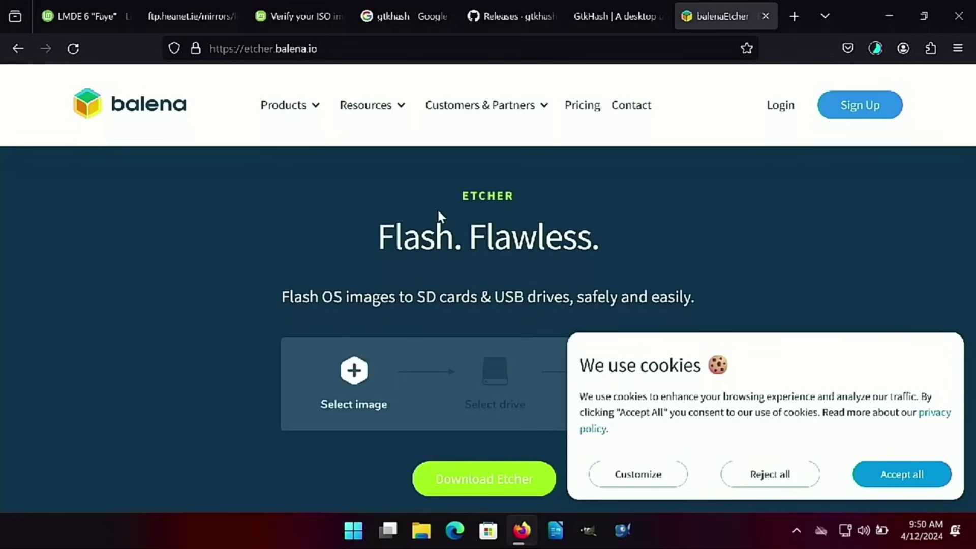
{"action": "scroll", "coordinate": [492, 227], "scroll_direction": "down", "scroll_amount": 4}
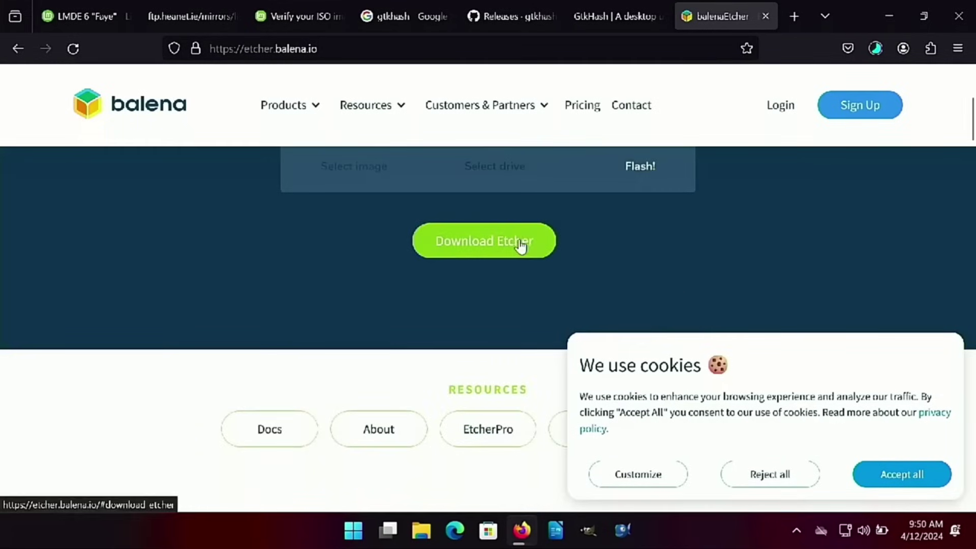
{"action": "left_click", "coordinate": [520, 245]}
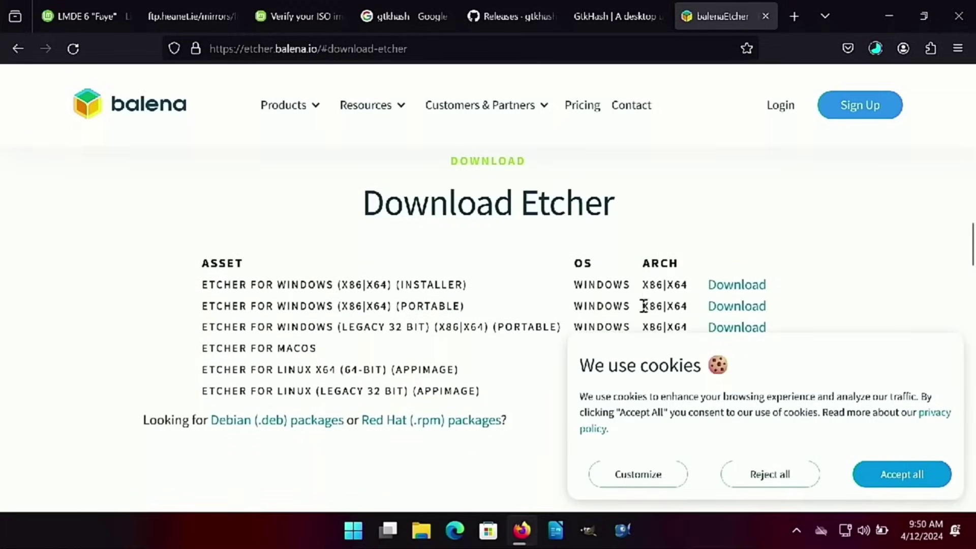
{"action": "left_click", "coordinate": [758, 473]}
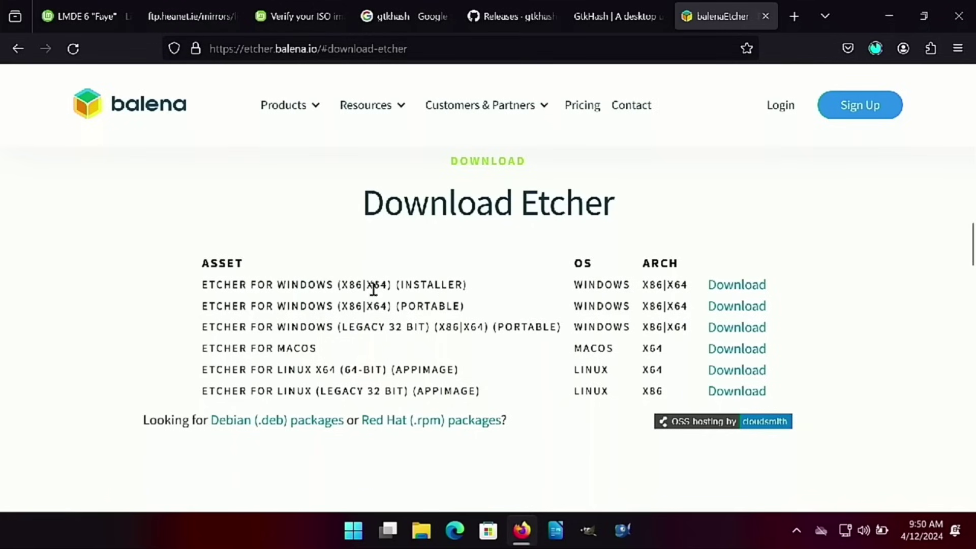
{"action": "left_click_drag", "start_coordinate": [393, 283], "coordinate": [460, 288]}
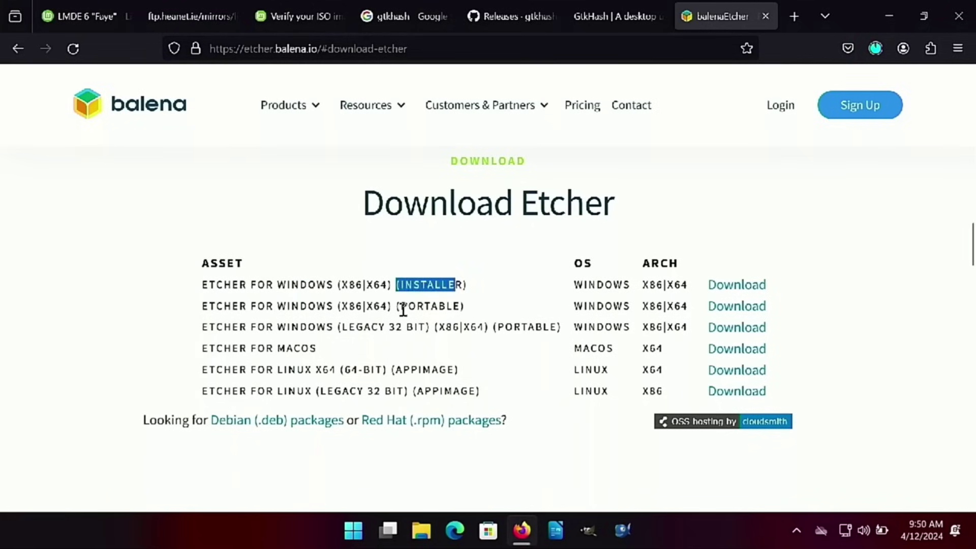
{"action": "left_click_drag", "start_coordinate": [403, 309], "coordinate": [464, 308]}
{"action": "left_click_drag", "start_coordinate": [325, 330], "coordinate": [544, 334]}
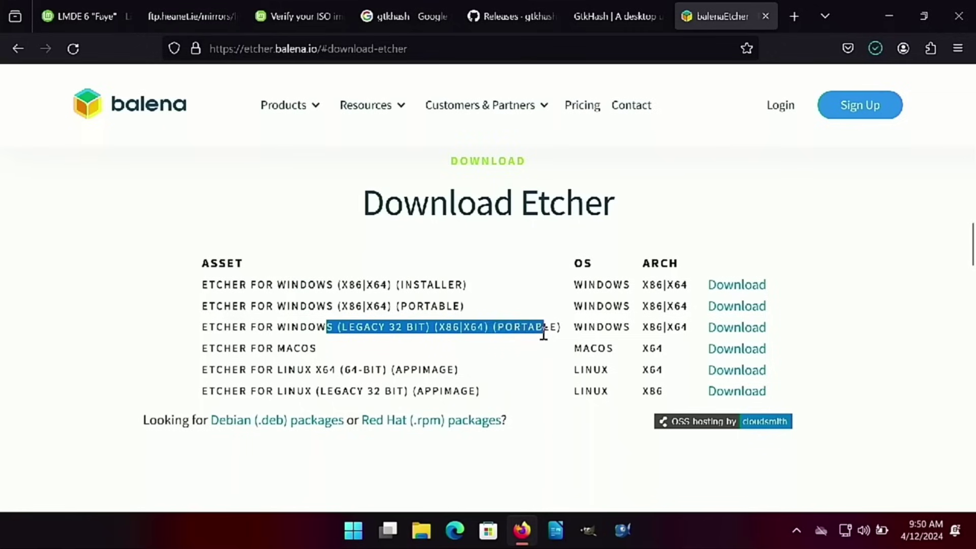
{"action": "left_click", "coordinate": [362, 313]}
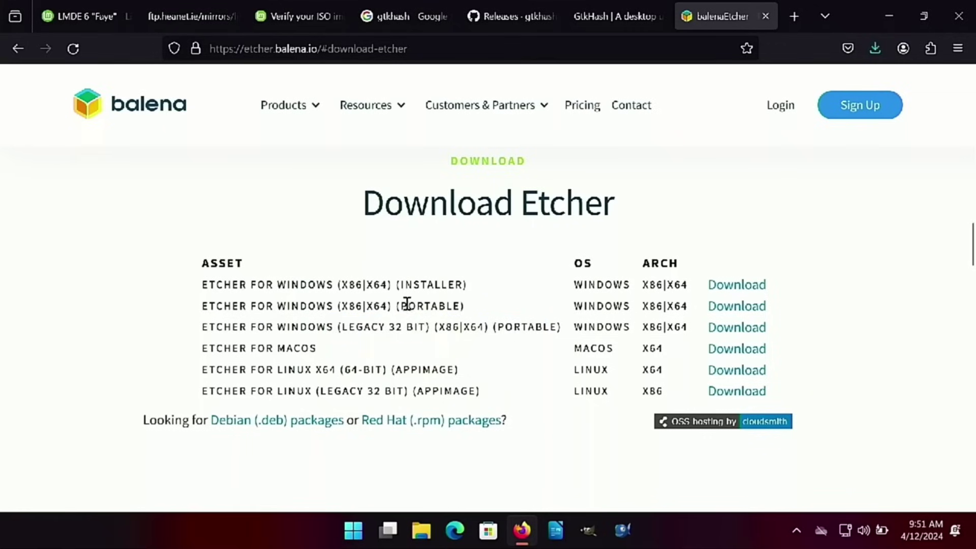
{"action": "left_click", "coordinate": [737, 306]}
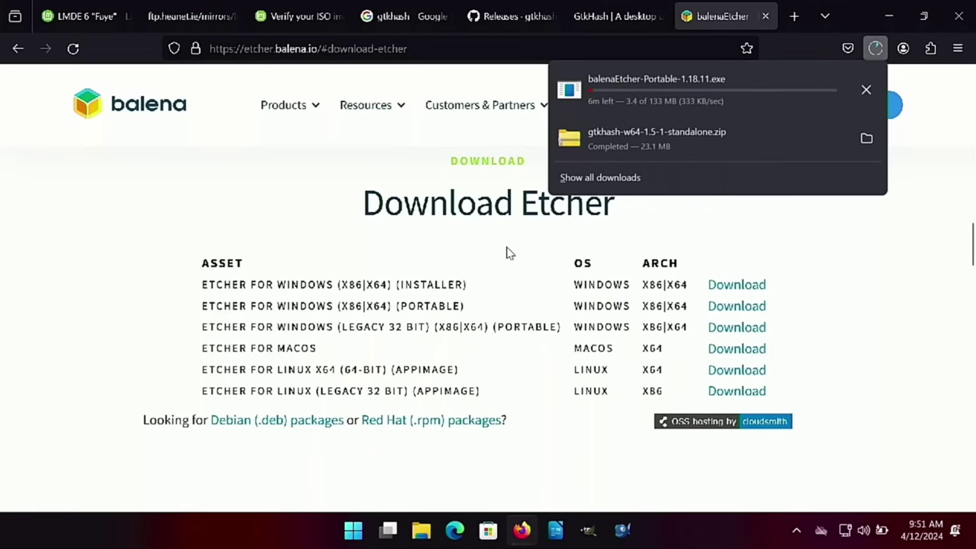
Glance back at the LMDE 6 download page, then bring up File Explorer's Home view
{"action": "left_click", "coordinate": [421, 530]}
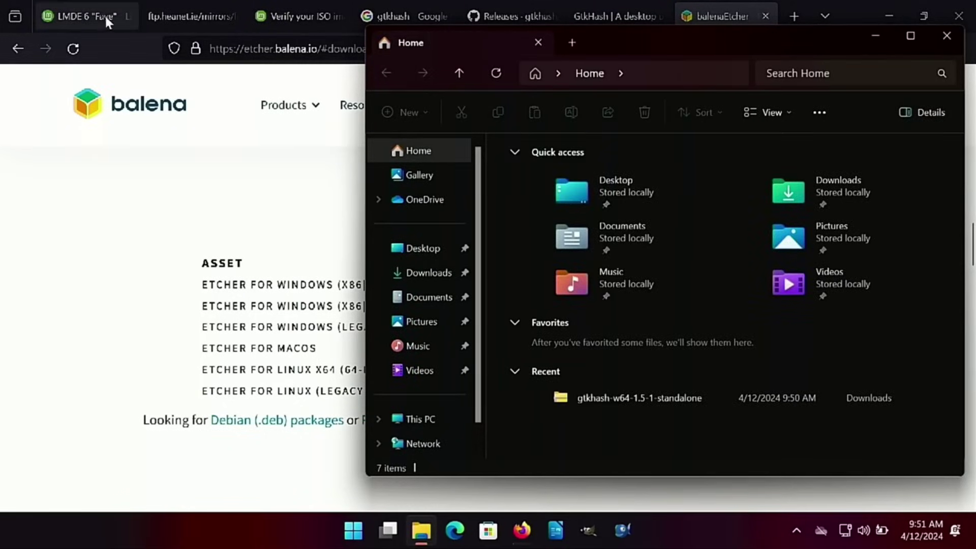
{"action": "left_click", "coordinate": [105, 14]}
{"action": "scroll", "coordinate": [462, 202], "scroll_direction": "down", "scroll_amount": 6}
{"action": "scroll", "coordinate": [399, 283], "scroll_direction": "down", "scroll_amount": 3}
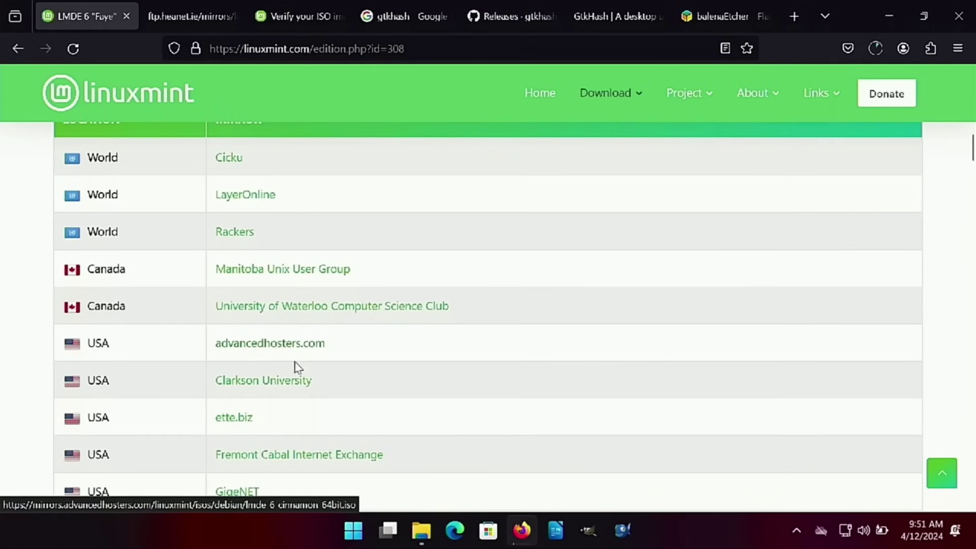
{"action": "left_click", "coordinate": [424, 537]}
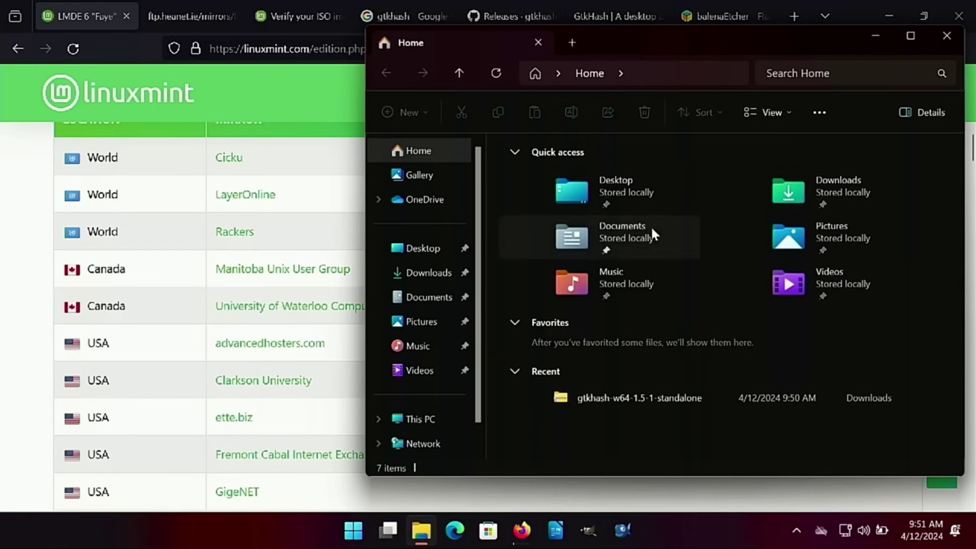
Extract gtkhash-w64-1.5-1-standalone.zip in Downloads into a same-named folder there
{"action": "left_click", "coordinate": [420, 274]}
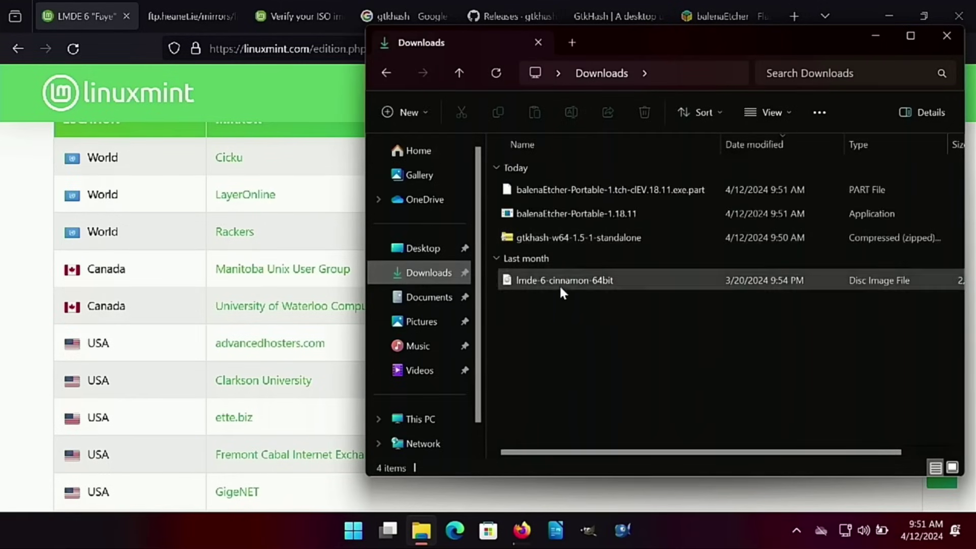
{"action": "mouse_move", "coordinate": [539, 281]}
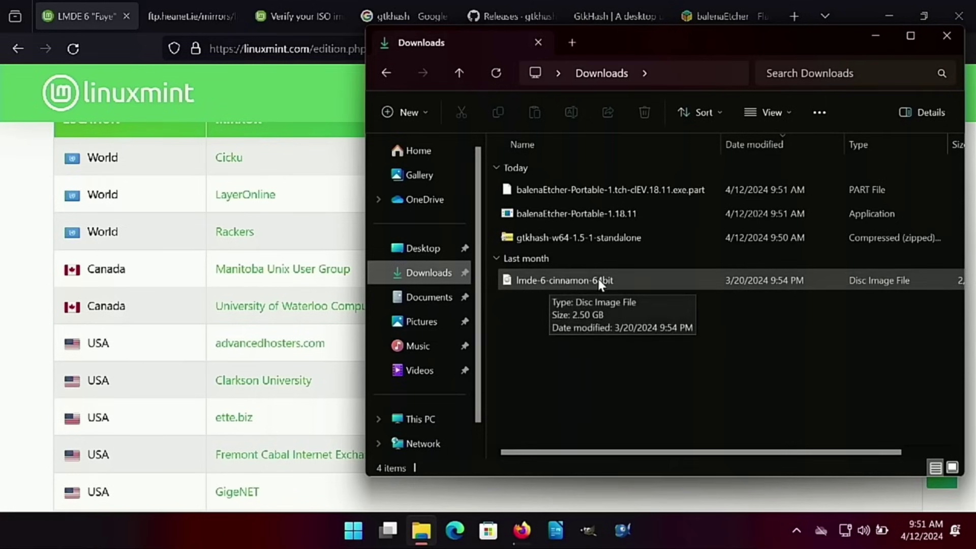
{"action": "left_click", "coordinate": [566, 237]}
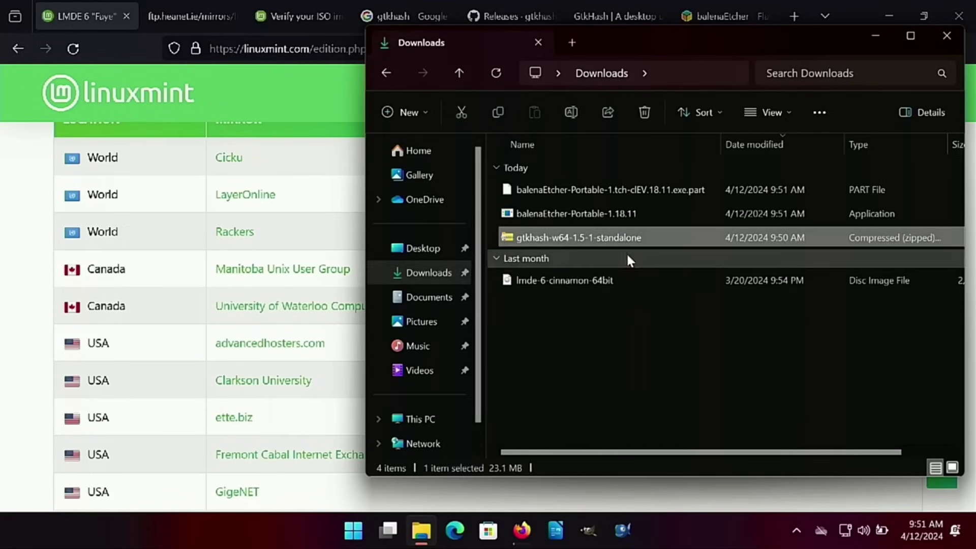
{"action": "right_click", "coordinate": [575, 239]}
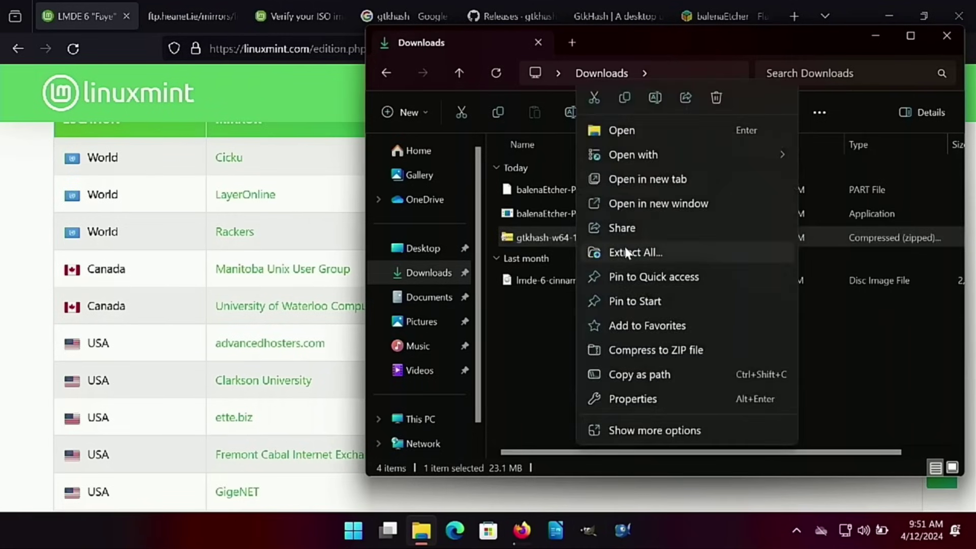
{"action": "left_click", "coordinate": [626, 252]}
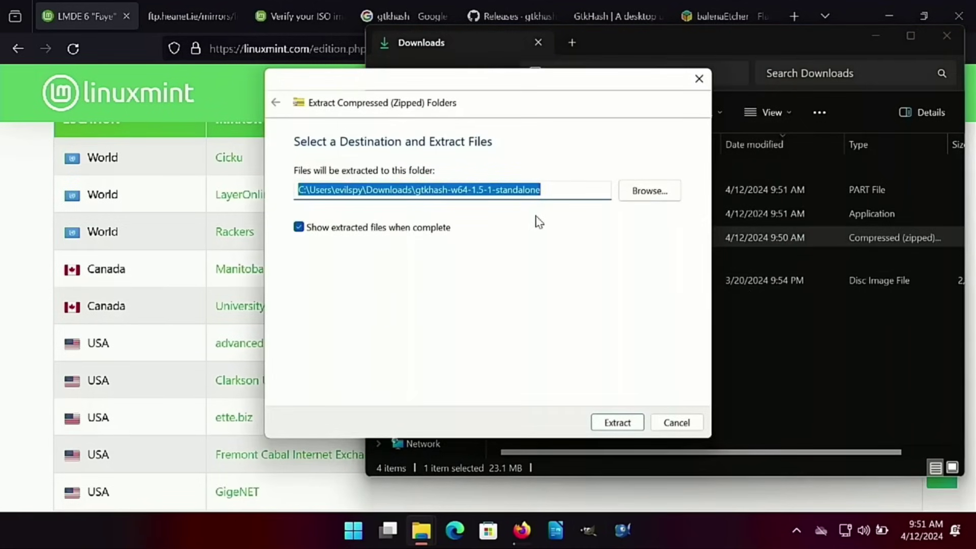
{"action": "left_click", "coordinate": [618, 424]}
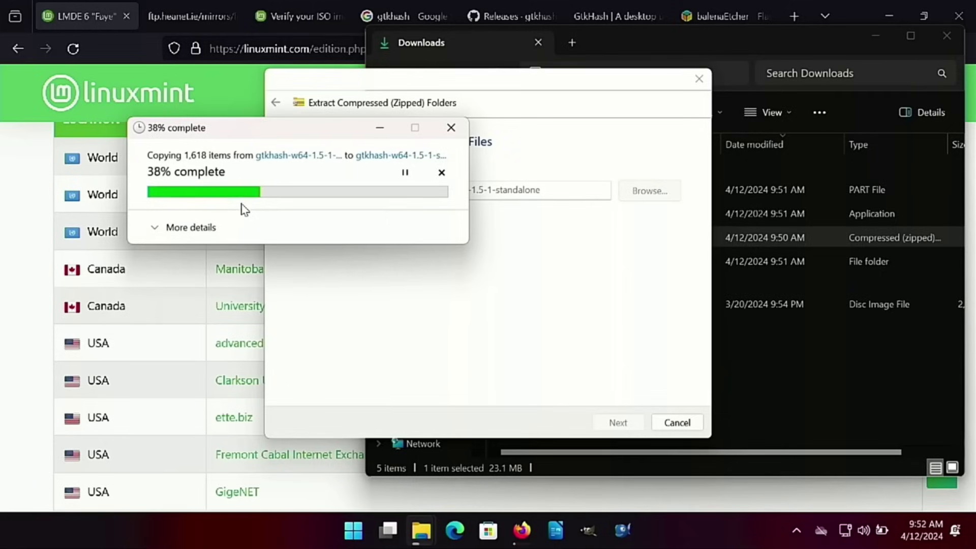
Copy the lmde-6-cinnamon-64bit.iso hash from sha256sum.txt, then check the gtkhash extraction progress
{"action": "left_click", "coordinate": [200, 19]}
{"action": "left_click", "coordinate": [266, 169]}
{"action": "left_click_drag", "start_coordinate": [355, 139], "coordinate": [2, 138]}
{"action": "right_click", "coordinate": [20, 142]}
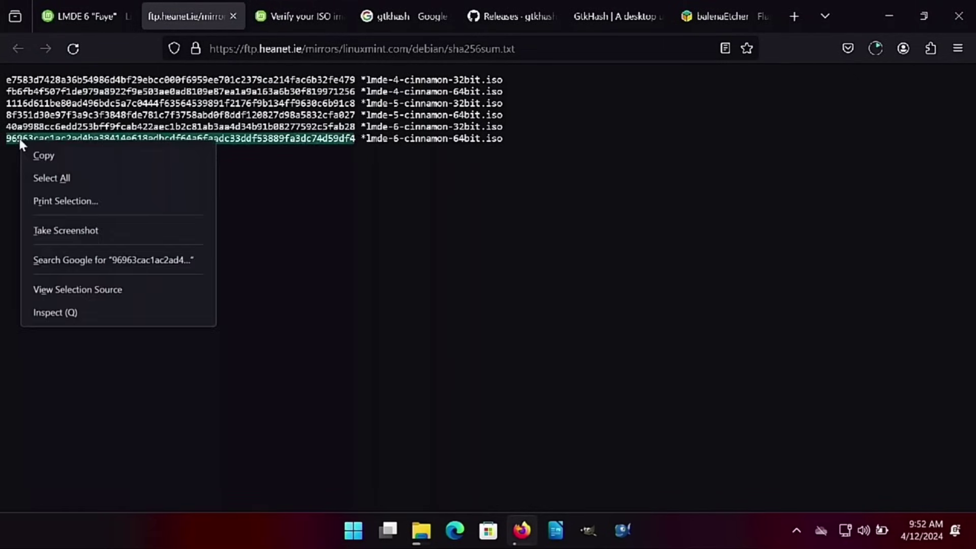
{"action": "left_click", "coordinate": [53, 154]}
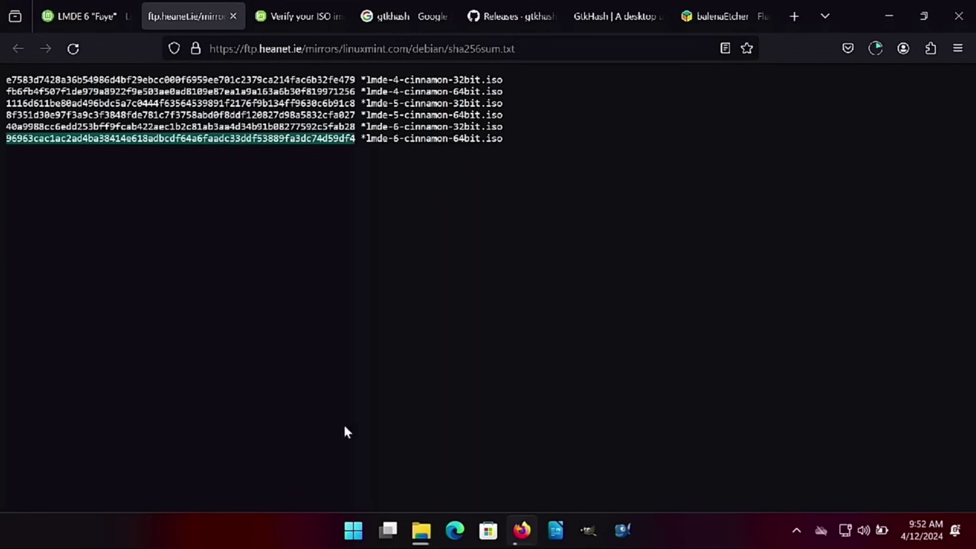
{"action": "mouse_move", "coordinate": [422, 531]}
{"action": "left_click", "coordinate": [507, 432]}
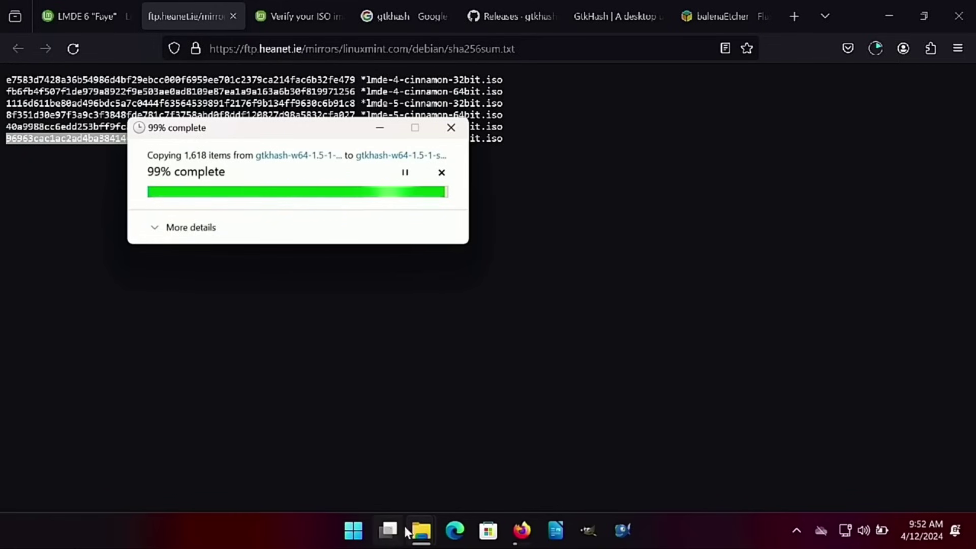
Check on the gtkhash extraction and bring the extracted folder window forward
{"action": "mouse_move", "coordinate": [422, 531]}
{"action": "mouse_move", "coordinate": [392, 451]}
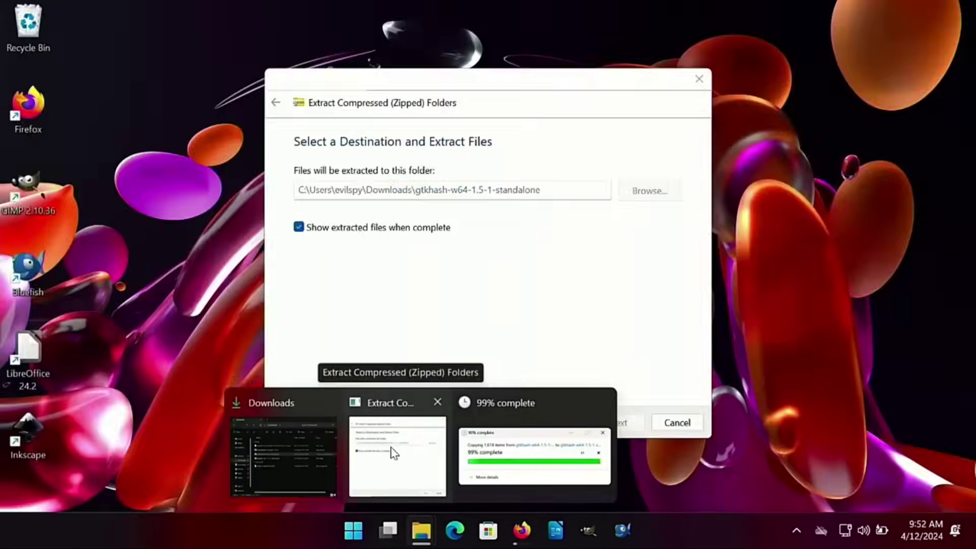
{"action": "left_click", "coordinate": [318, 453]}
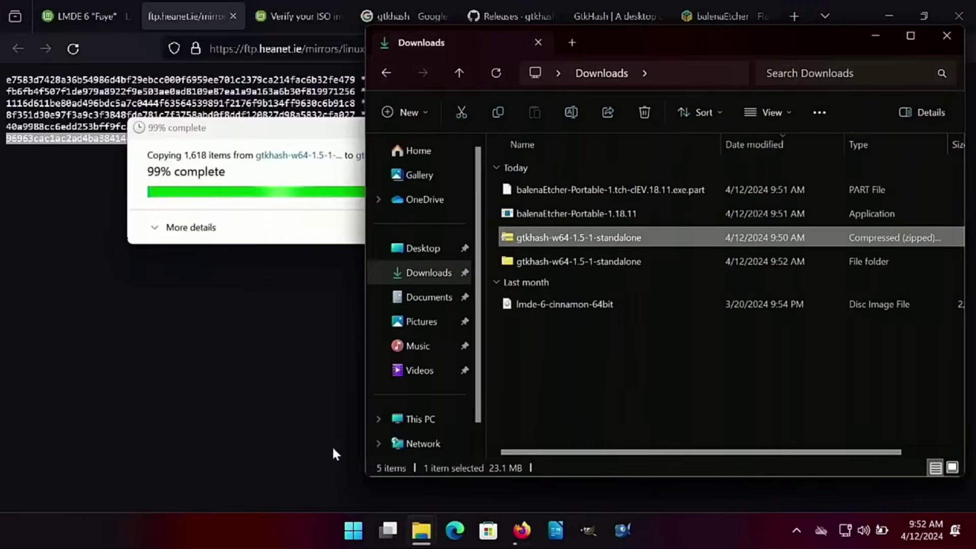
{"action": "left_click", "coordinate": [572, 399]}
{"action": "left_click", "coordinate": [300, 109]}
{"action": "mouse_move", "coordinate": [421, 530]}
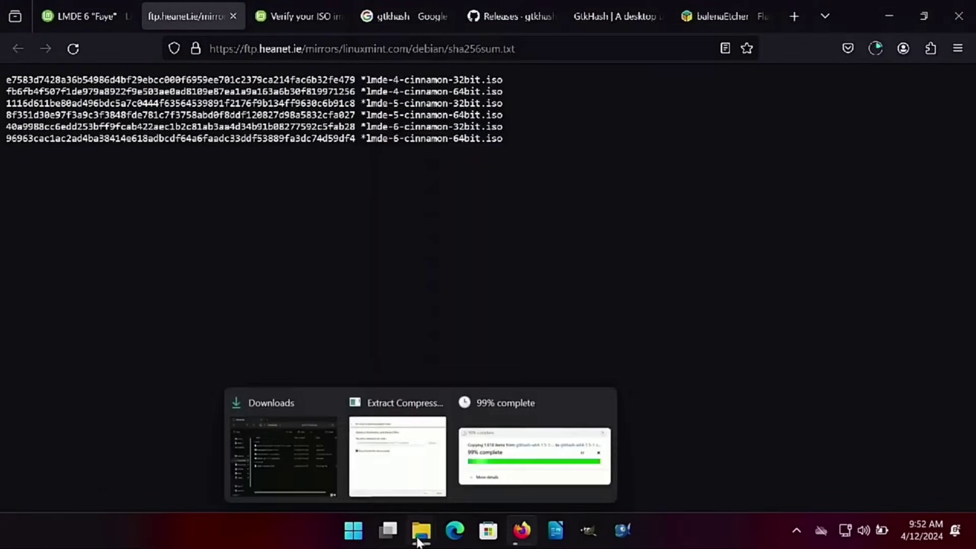
{"action": "left_click", "coordinate": [409, 468]}
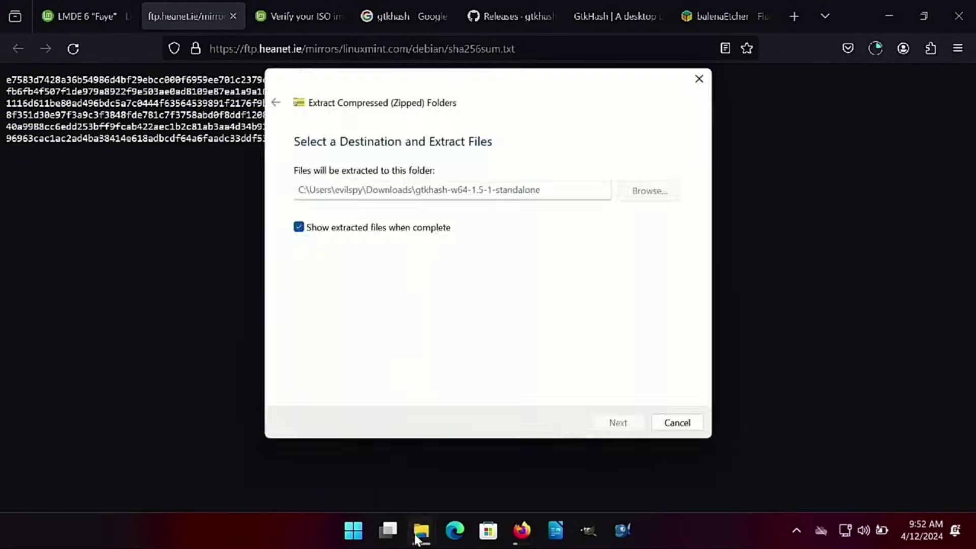
{"action": "mouse_move", "coordinate": [422, 530]}
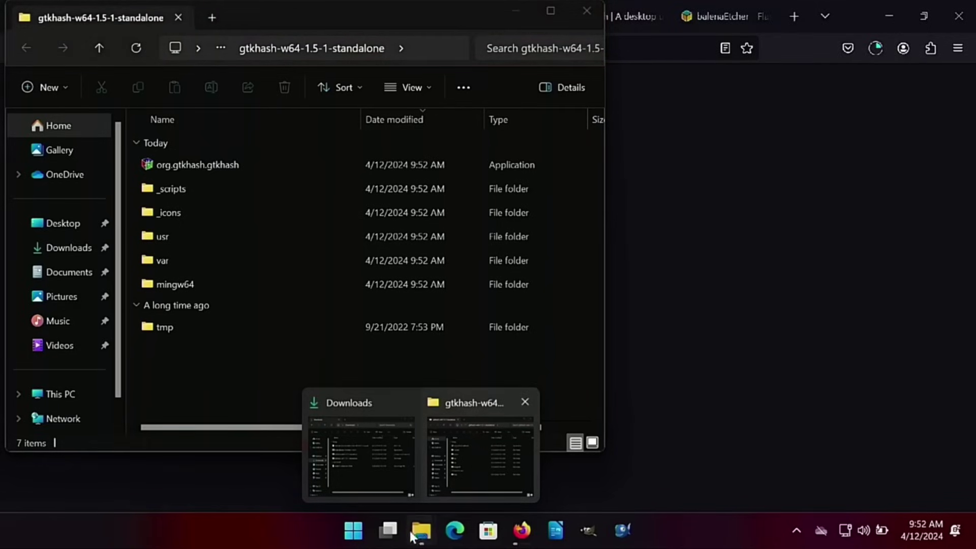
{"action": "left_click", "coordinate": [483, 468]}
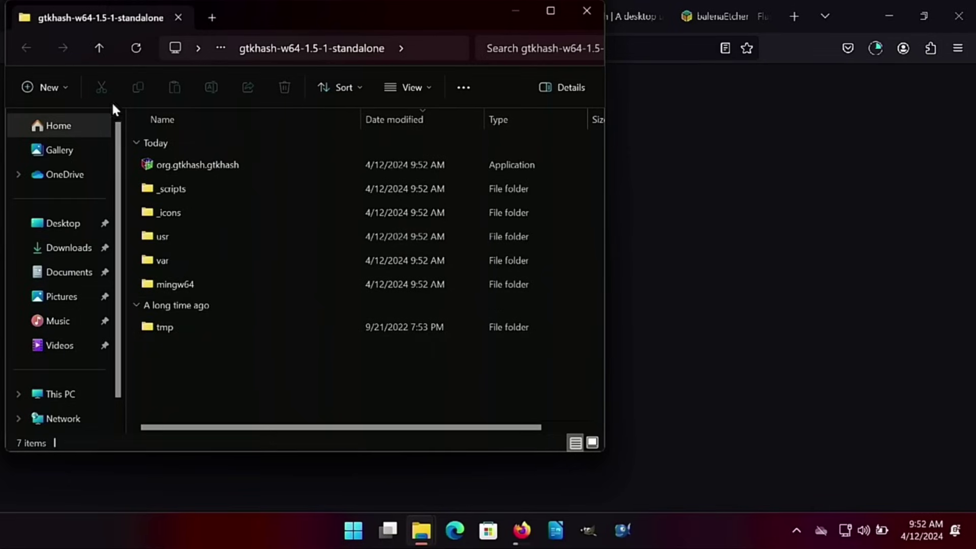
Launch org.gtkhash.gtkhash from the gtkhash-w64-1.5-1-standalone folder, running it past SmartScreen
{"action": "left_click", "coordinate": [78, 249]}
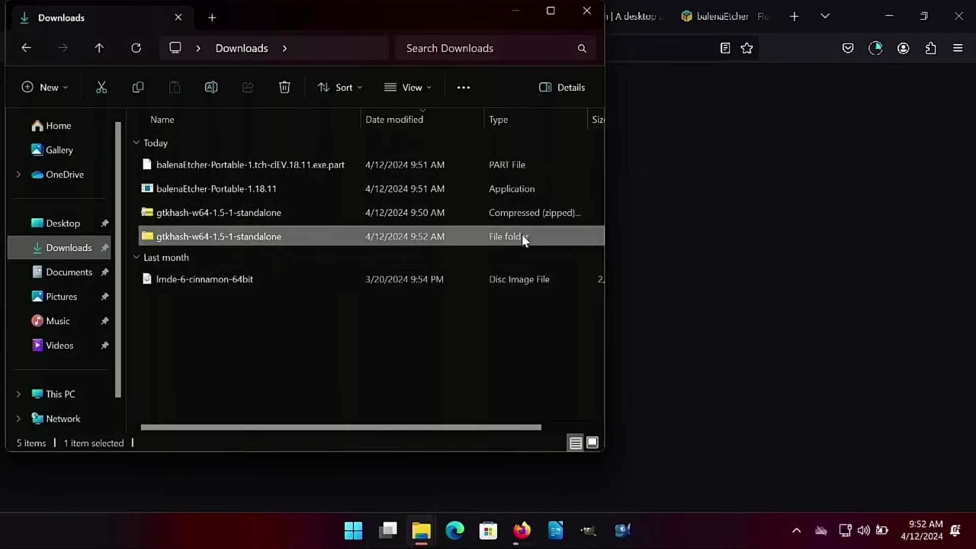
{"action": "double_click", "coordinate": [162, 236]}
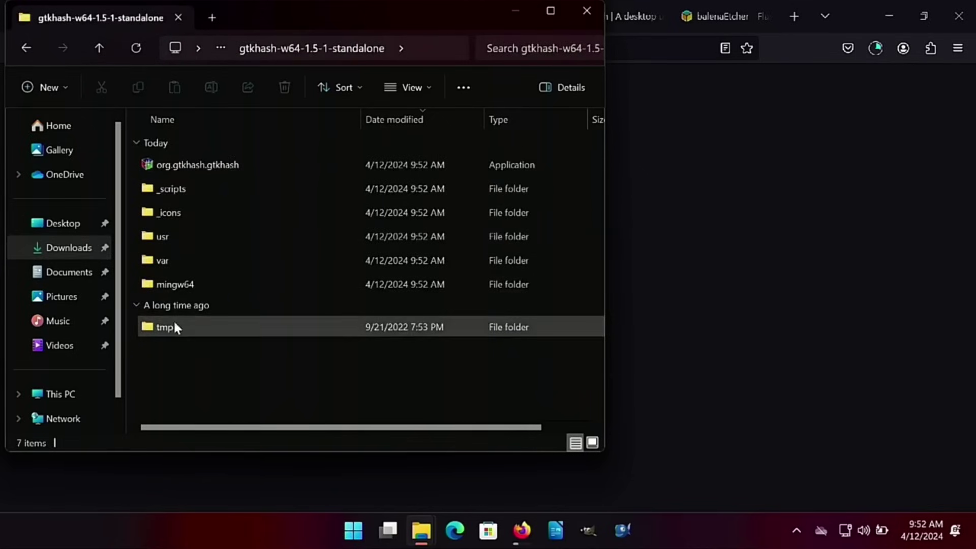
{"action": "double_click", "coordinate": [207, 164]}
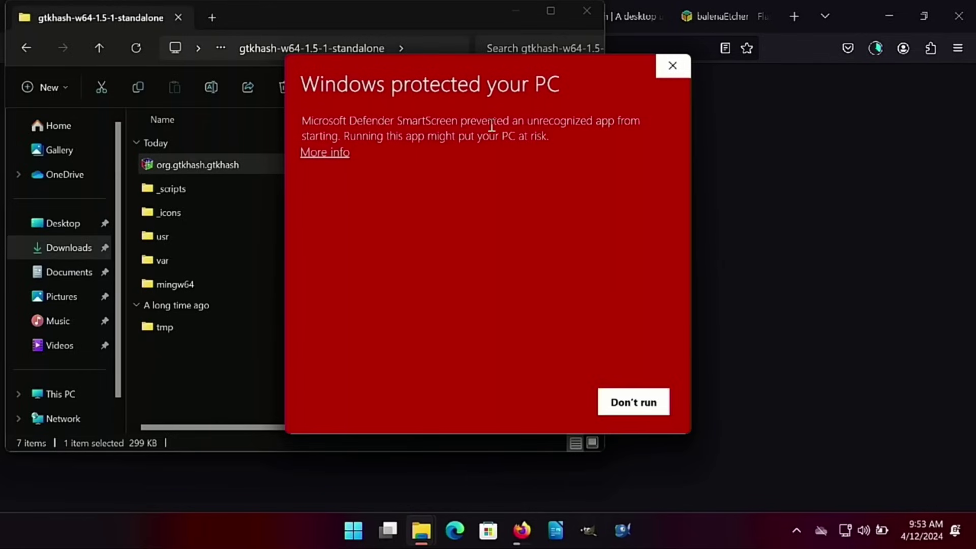
{"action": "left_click", "coordinate": [331, 155]}
{"action": "left_click", "coordinate": [542, 402]}
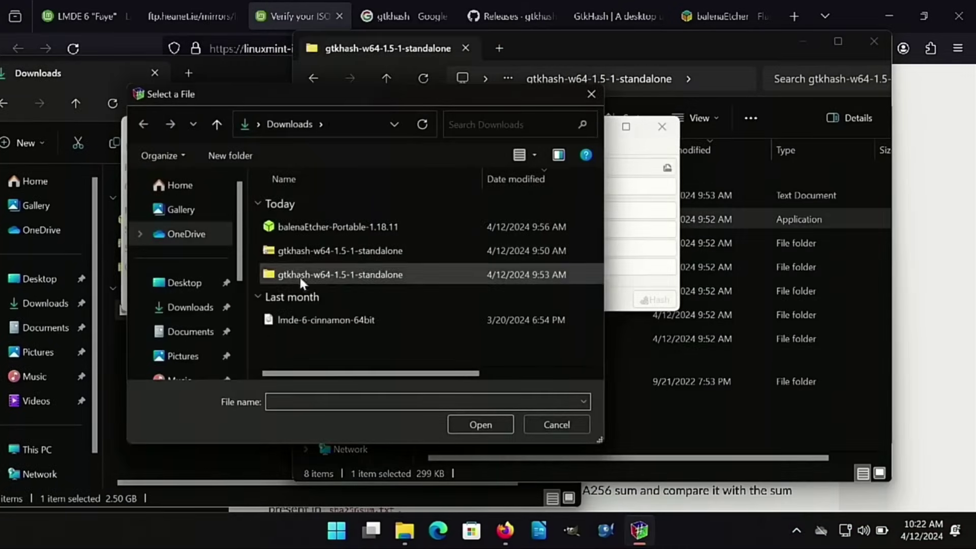
Load lmde-6-cinnamon-64bit.iso into GtkHash and compute its hashes
{"action": "left_click", "coordinate": [305, 321]}
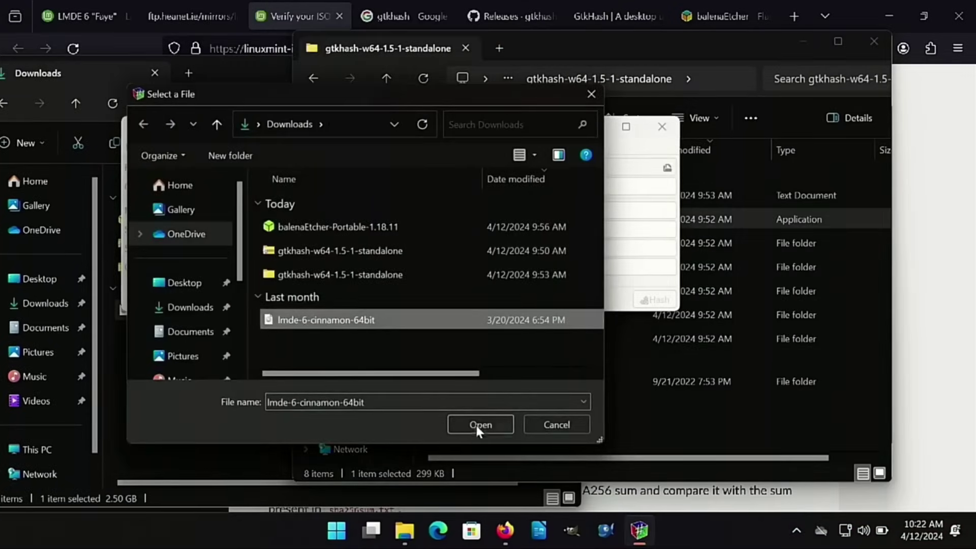
{"action": "left_click", "coordinate": [475, 424]}
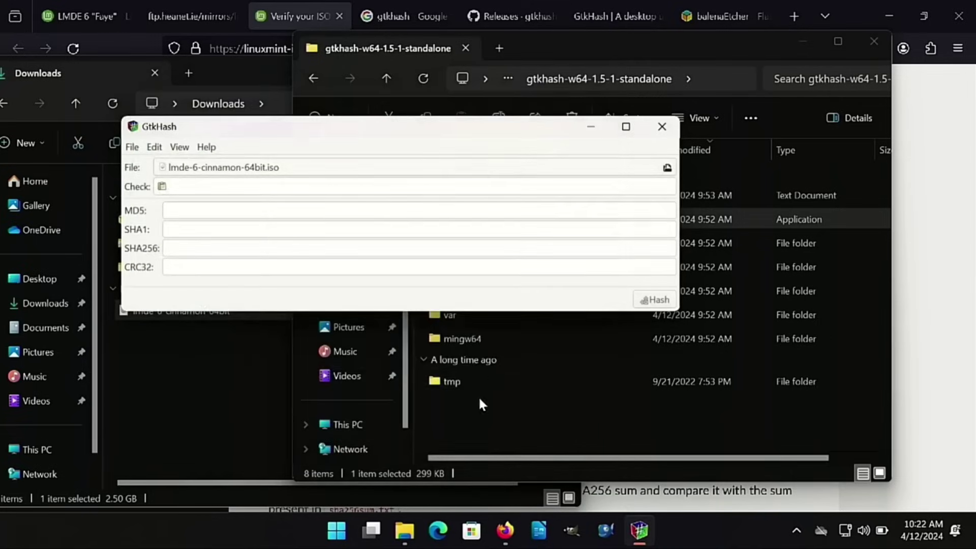
{"action": "left_click", "coordinate": [659, 300]}
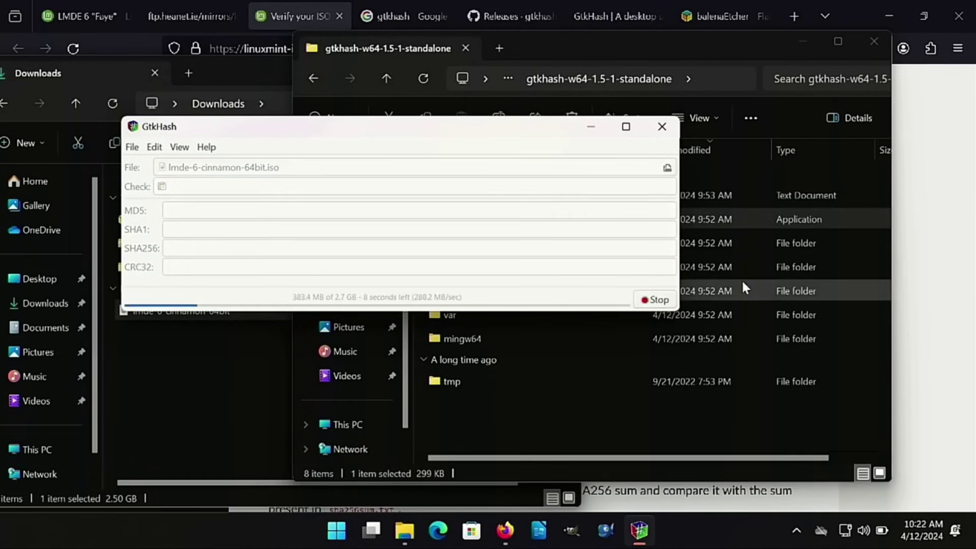
Copy the published lmde-6-cinnamon-64bit.iso SHA256 from the sha256sum.txt list
{"action": "left_click", "coordinate": [187, 16]}
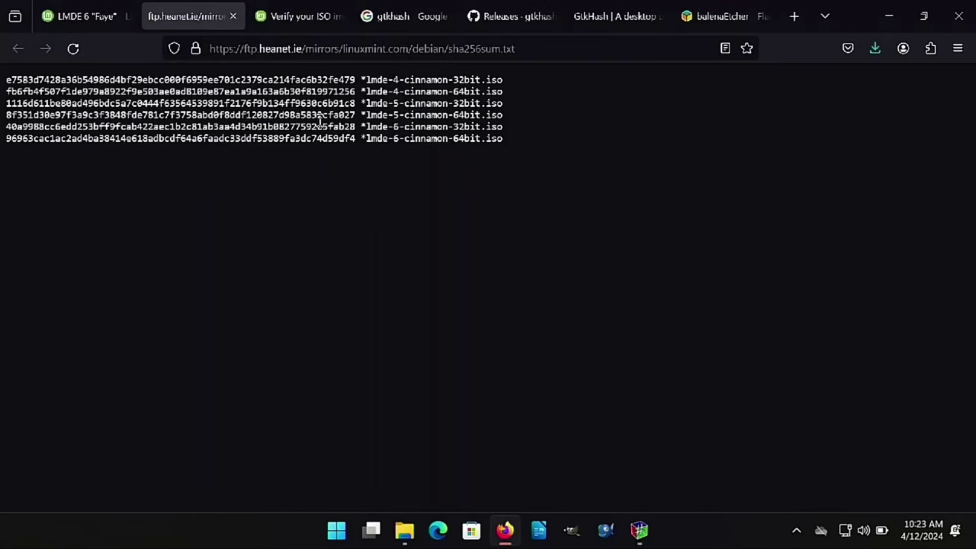
{"action": "left_click_drag", "start_coordinate": [356, 136], "coordinate": [170, 138]}
{"action": "left_click", "coordinate": [325, 148]}
{"action": "left_click_drag", "start_coordinate": [353, 137], "coordinate": [222, 138]}
{"action": "left_click", "coordinate": [355, 138]}
{"action": "left_click_drag", "start_coordinate": [355, 137], "coordinate": [2, 155]}
{"action": "right_click", "coordinate": [14, 144]}
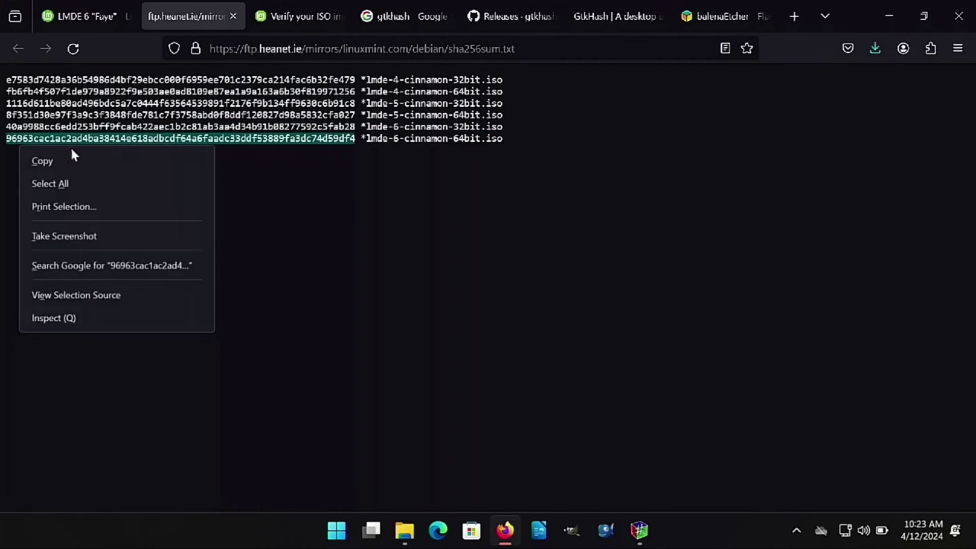
{"action": "left_click", "coordinate": [77, 162]}
Compare the published hash with GtkHash's SHA256 result using the Check field
{"action": "left_click", "coordinate": [639, 531]}
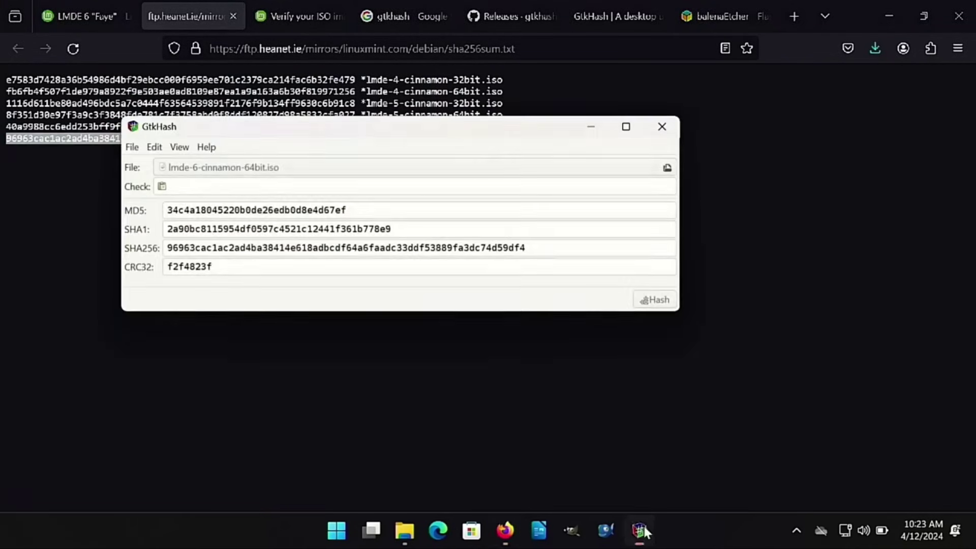
{"action": "left_click_drag", "start_coordinate": [342, 129], "coordinate": [224, 203]}
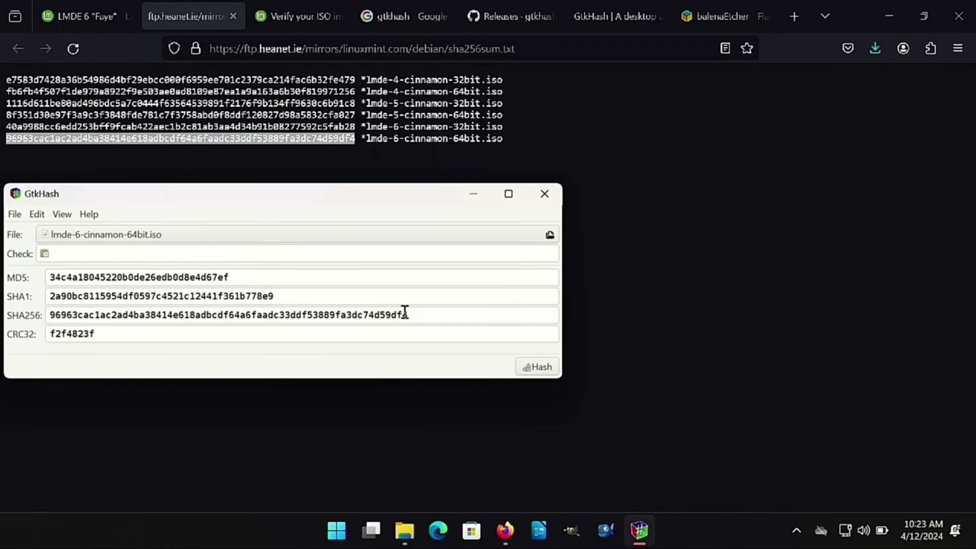
{"action": "left_click", "coordinate": [205, 256]}
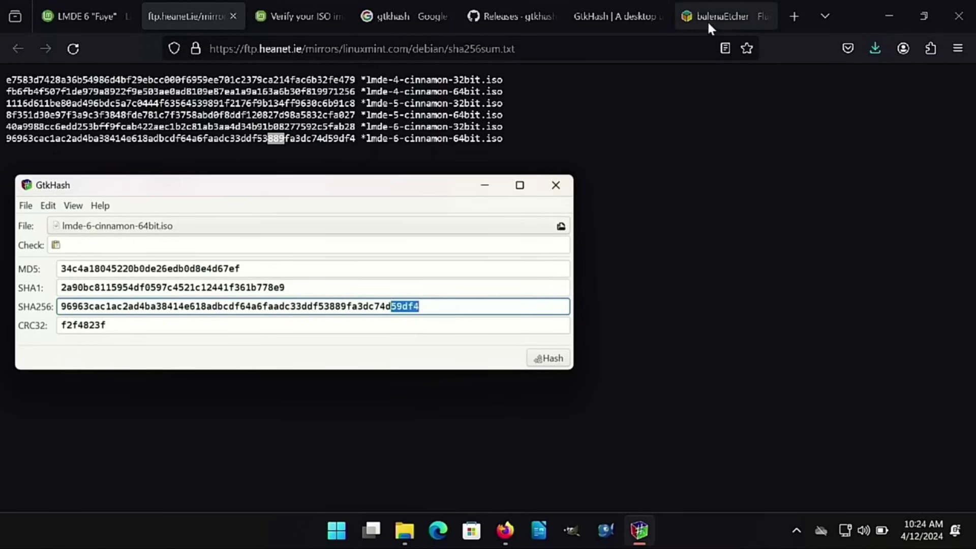
{"action": "left_click", "coordinate": [722, 19]}
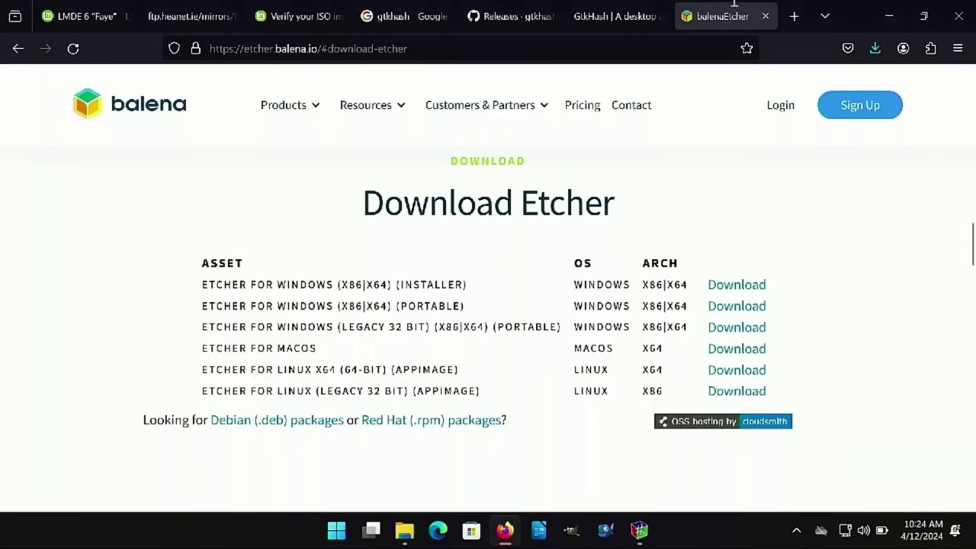
Start balenaEtcher-Portable-1.18.11 from the Downloads folder so it detects USB Drive (D:)
{"action": "mouse_move", "coordinate": [405, 530]}
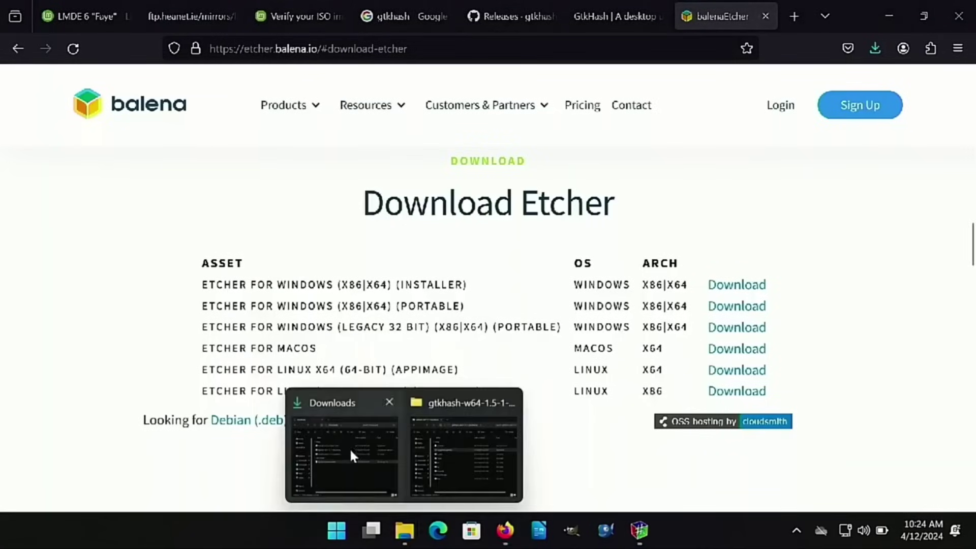
{"action": "left_click", "coordinate": [349, 448]}
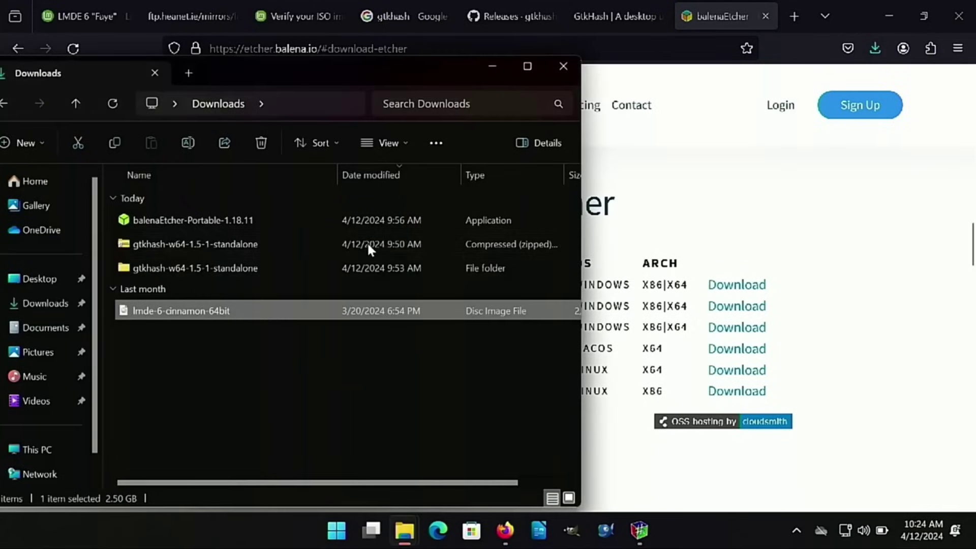
{"action": "double_click", "coordinate": [224, 220]}
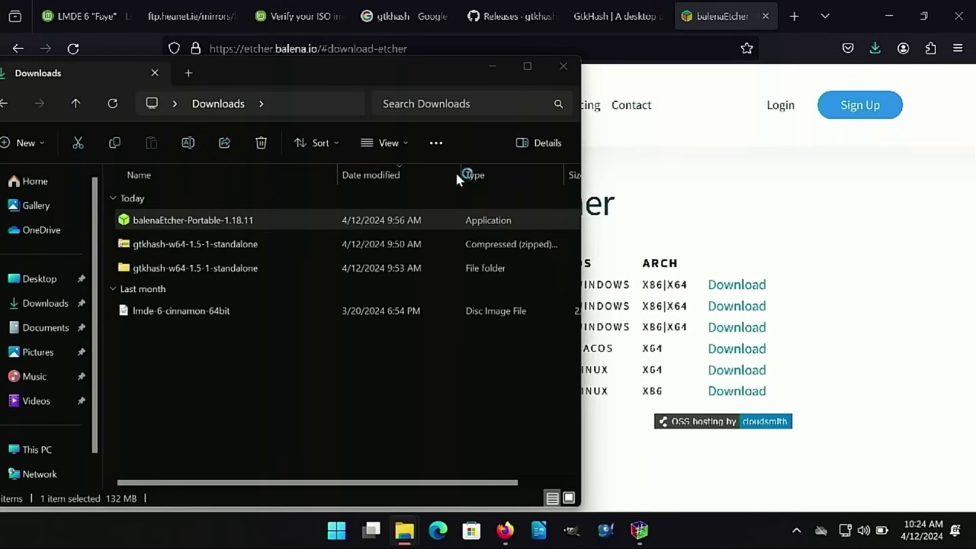
{"action": "left_click", "coordinate": [525, 157]}
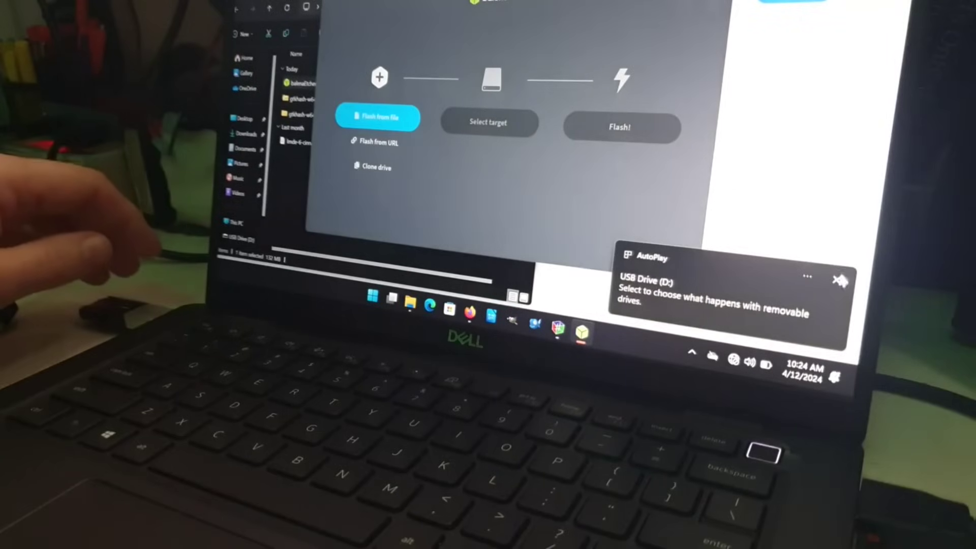
Dismiss the USB Drive (D:) AutoPlay notice and reposition the Etcher window
{"action": "left_click", "coordinate": [836, 279]}
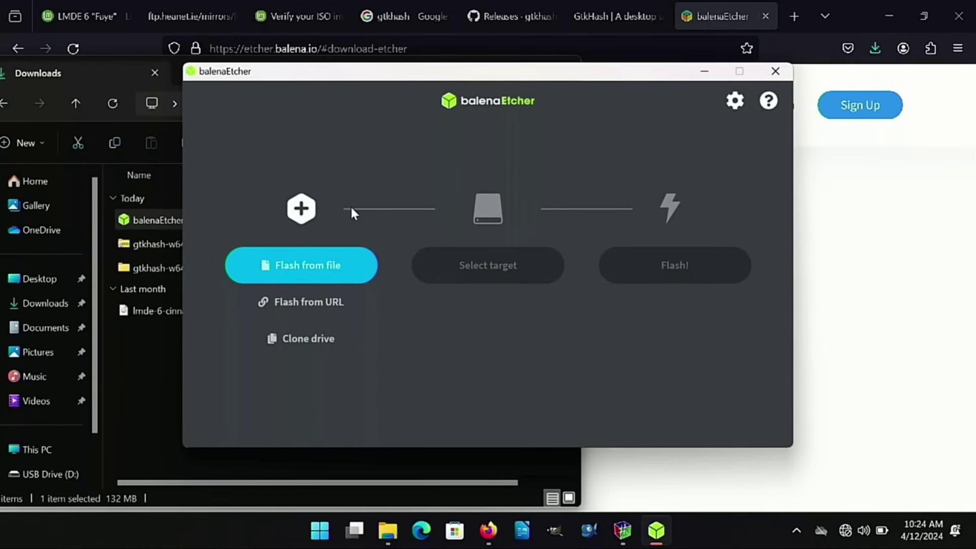
{"action": "mouse_move", "coordinate": [413, 80]}
{"action": "left_mouse_down"}
{"action": "mouse_move", "coordinate": [564, 142]}
{"action": "mouse_move", "coordinate": [597, 138]}
{"action": "mouse_move", "coordinate": [703, 236]}
{"action": "mouse_move", "coordinate": [689, 378]}
{"action": "mouse_move", "coordinate": [419, 84]}
{"action": "left_mouse_up"}
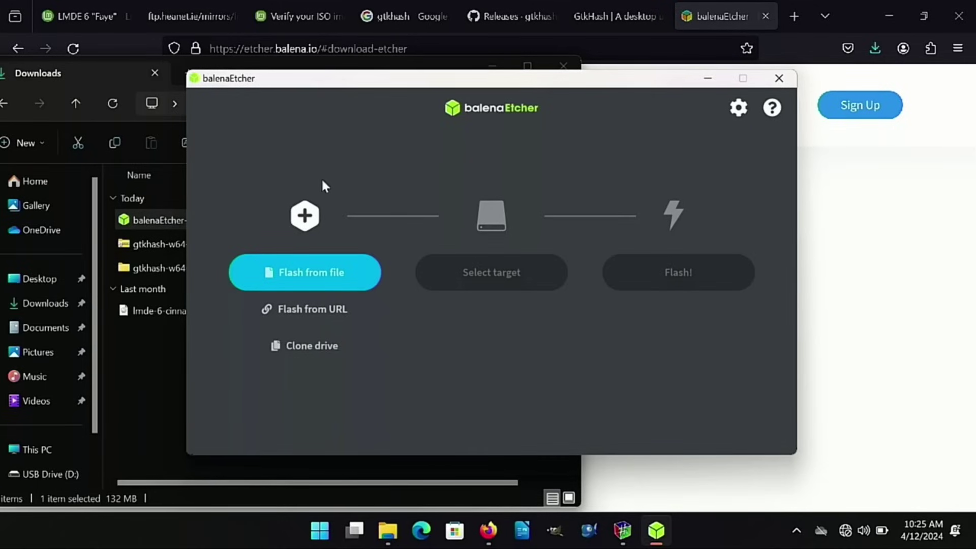
Load lmde-6-cinnamon-64bit.iso from Downloads as the image to flash
{"action": "left_click", "coordinate": [300, 267]}
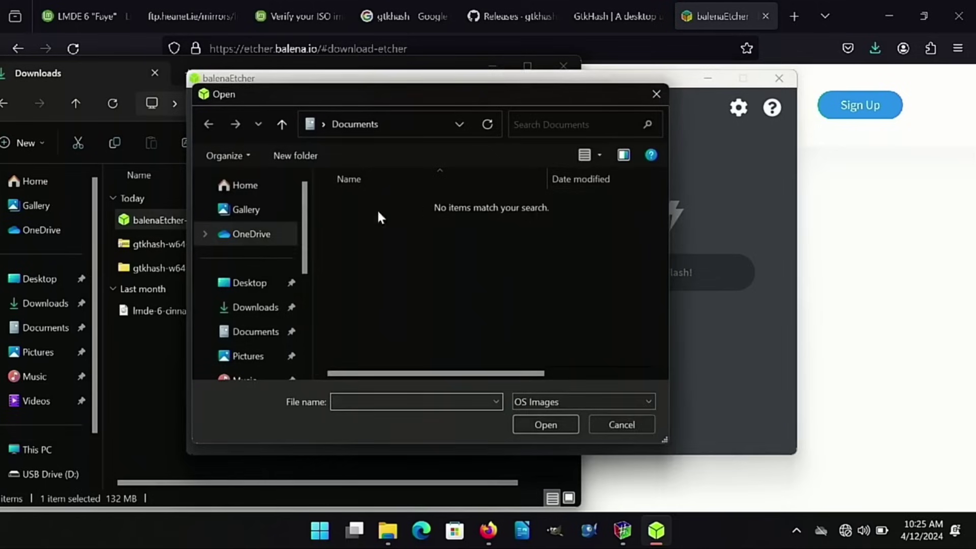
{"action": "scroll", "coordinate": [260, 260], "scroll_direction": "down", "scroll_amount": 2}
{"action": "scroll", "coordinate": [262, 287], "scroll_direction": "up", "scroll_amount": 2}
{"action": "scroll", "coordinate": [261, 284], "scroll_direction": "down", "scroll_amount": 3}
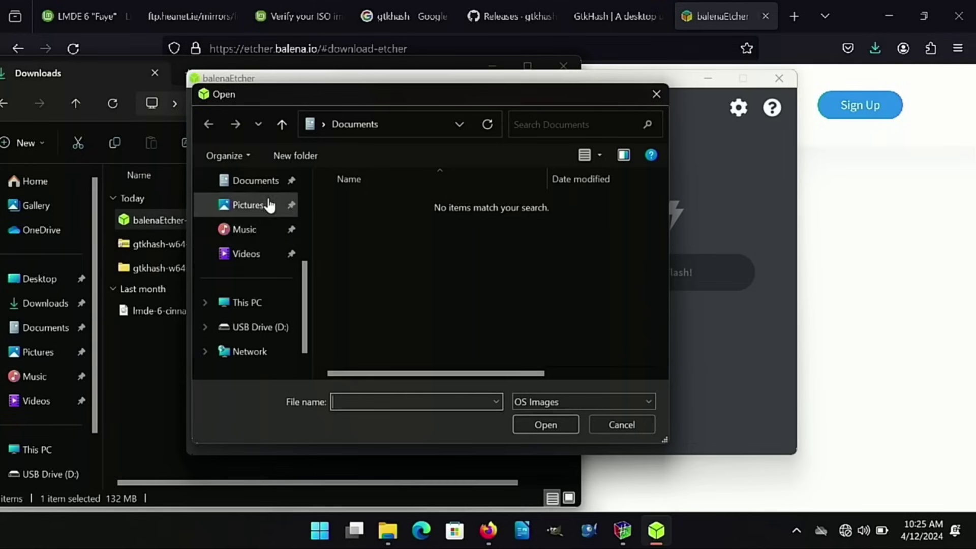
{"action": "scroll", "coordinate": [264, 232], "scroll_direction": "up", "scroll_amount": 3}
{"action": "left_click", "coordinate": [261, 230]}
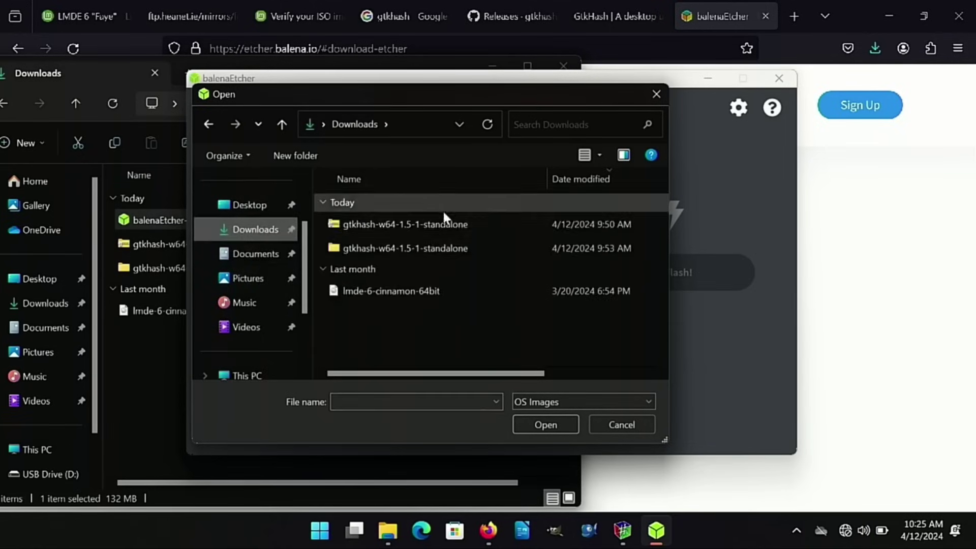
{"action": "left_click", "coordinate": [383, 291]}
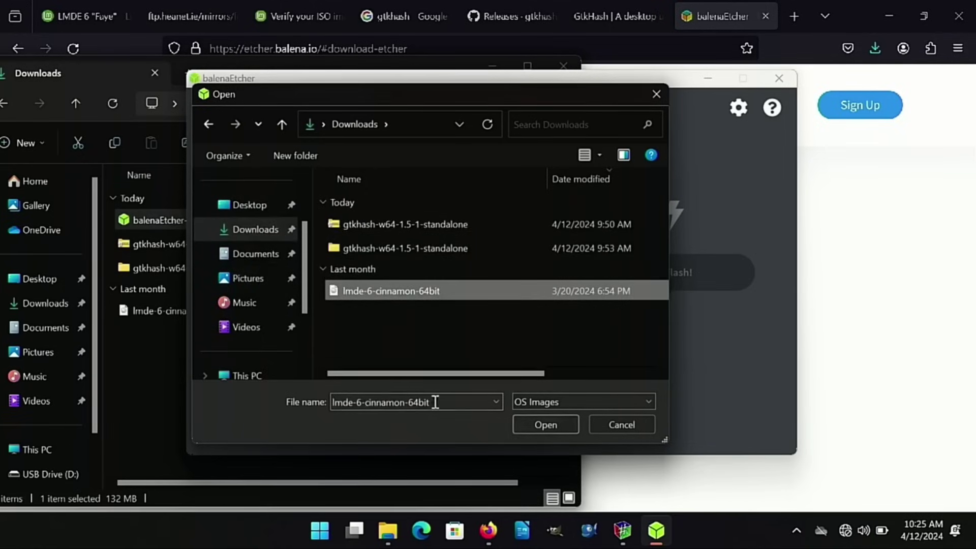
{"action": "left_click", "coordinate": [555, 425]}
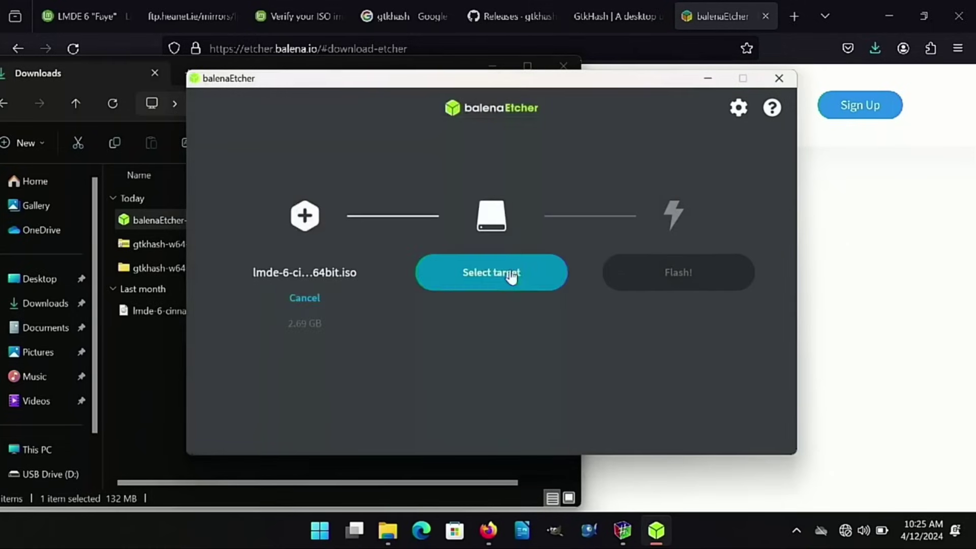
Select the 16 GB PNY USB 2.0 FD drive as the flash target
{"action": "left_click", "coordinate": [511, 276]}
{"action": "left_click", "coordinate": [262, 232]}
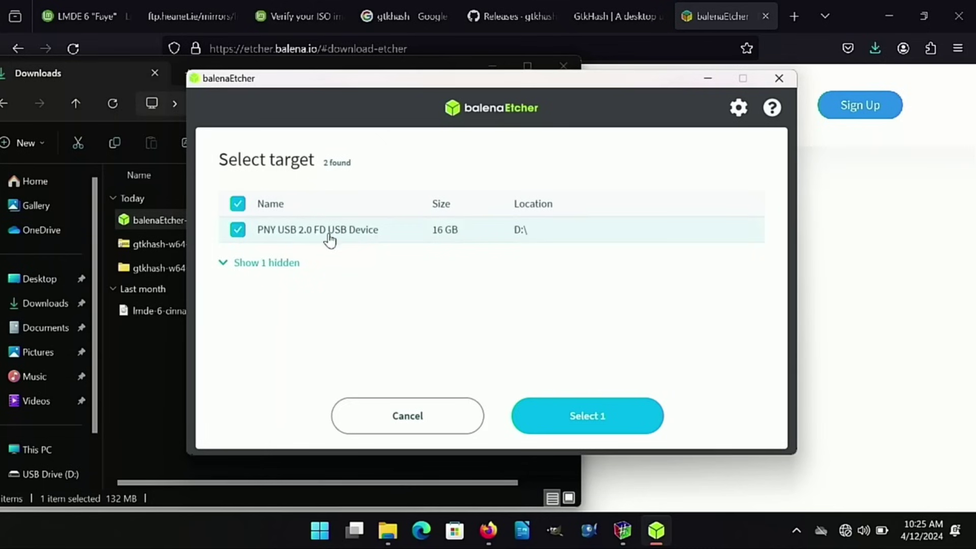
{"action": "left_click", "coordinate": [228, 266]}
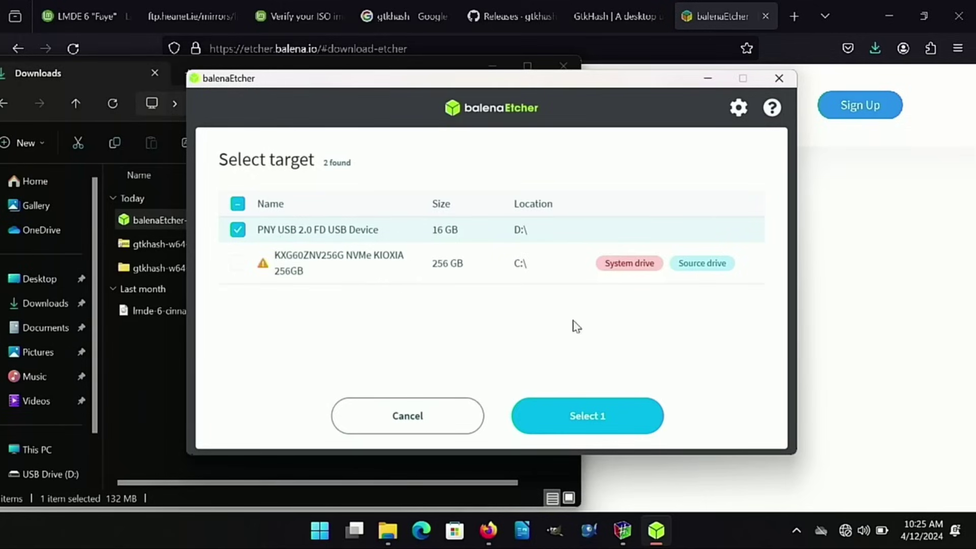
{"action": "left_click", "coordinate": [603, 413]}
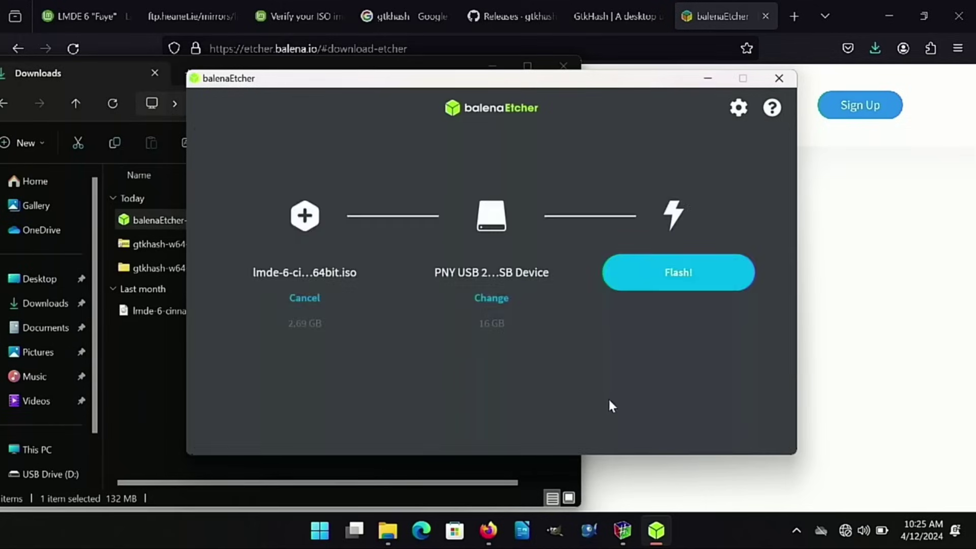
Start flashing the LMDE image to the PNY drive, approving the UAC permission prompt
{"action": "left_click", "coordinate": [696, 284]}
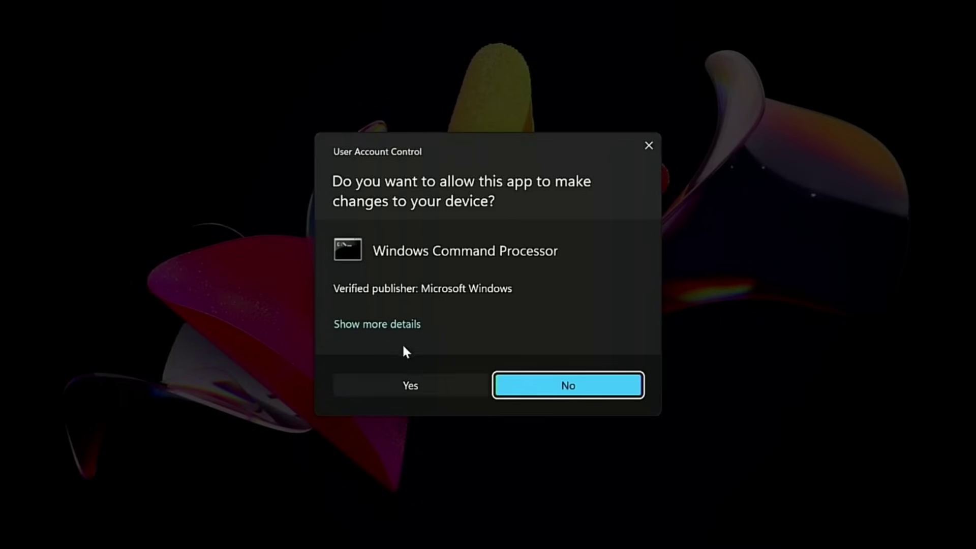
{"action": "left_click", "coordinate": [399, 325]}
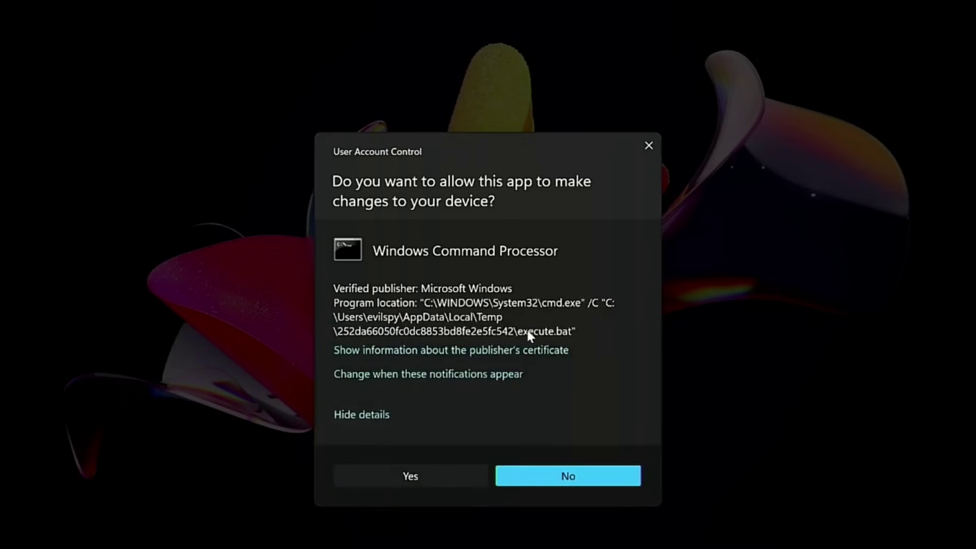
{"action": "left_click", "coordinate": [431, 465]}
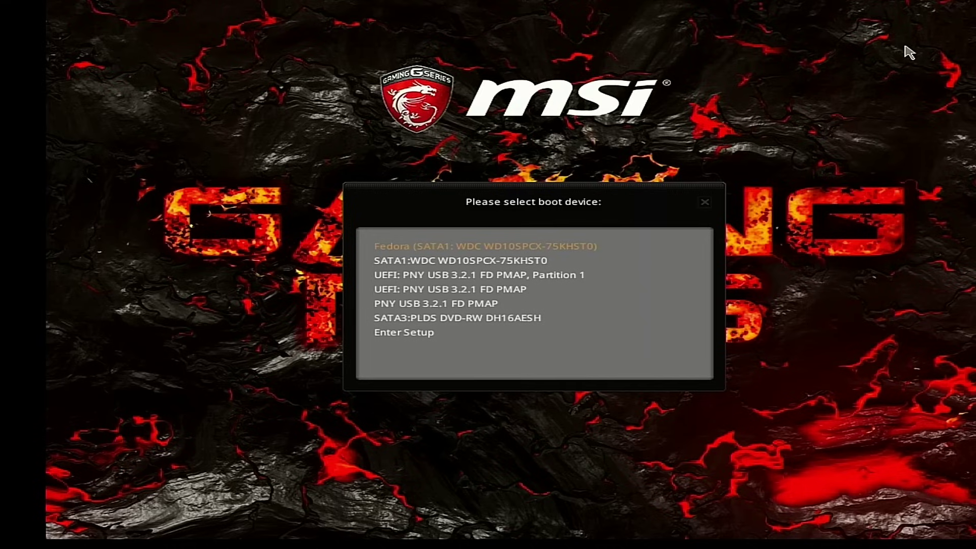
Step through the PNY USB UEFI and DVD-RW boot entries, then choose Enter Setup
{"action": "key", "text": "Down"}
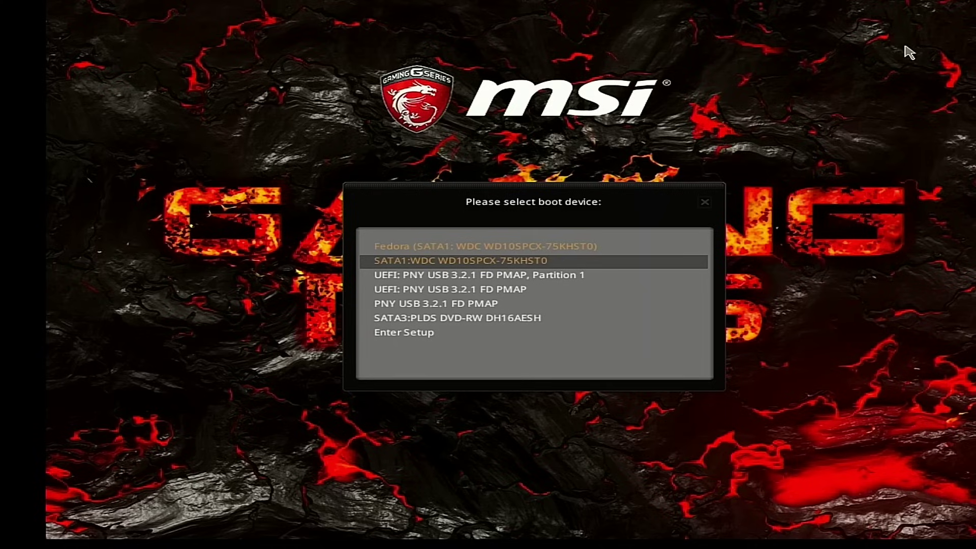
{"action": "key", "text": "Down"}
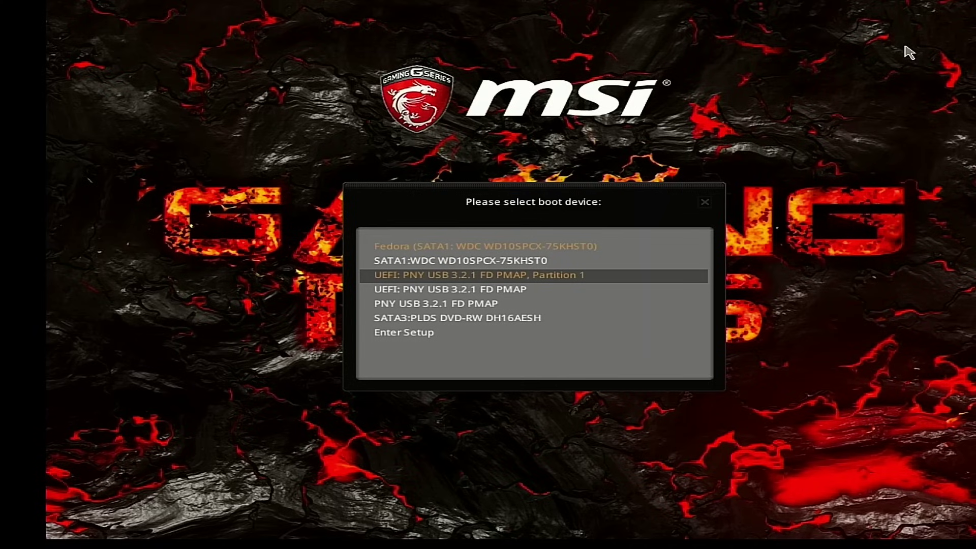
{"action": "key", "text": "Down"}
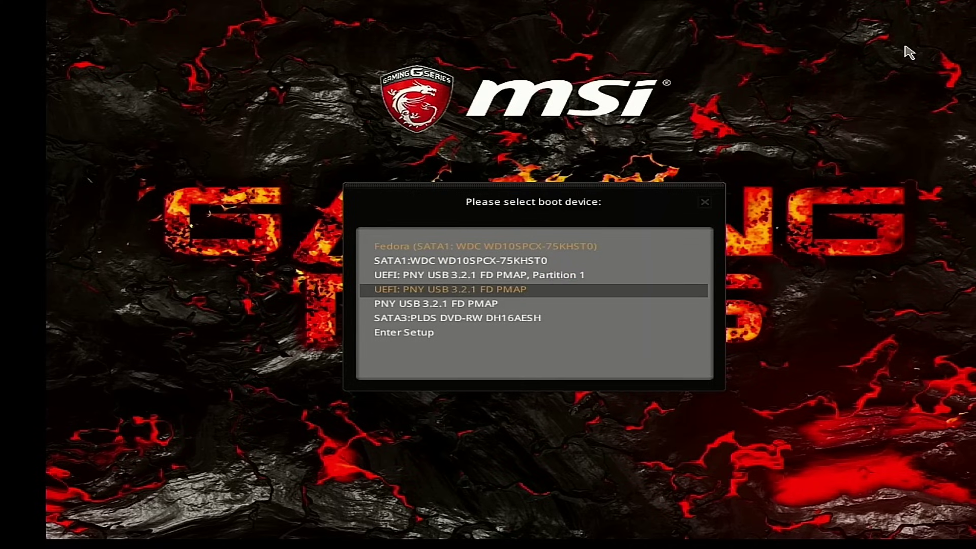
{"action": "key", "text": "Down"}
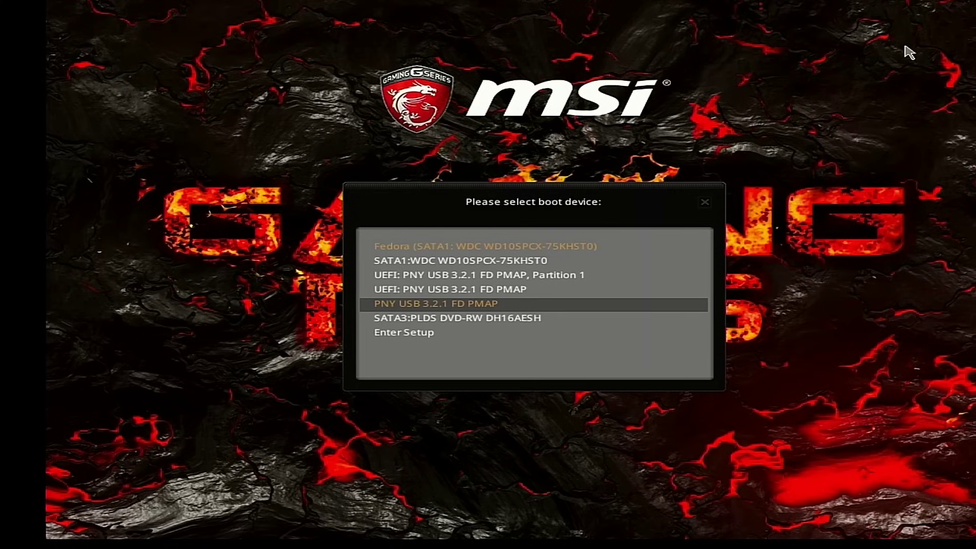
{"action": "key", "text": "Up"}
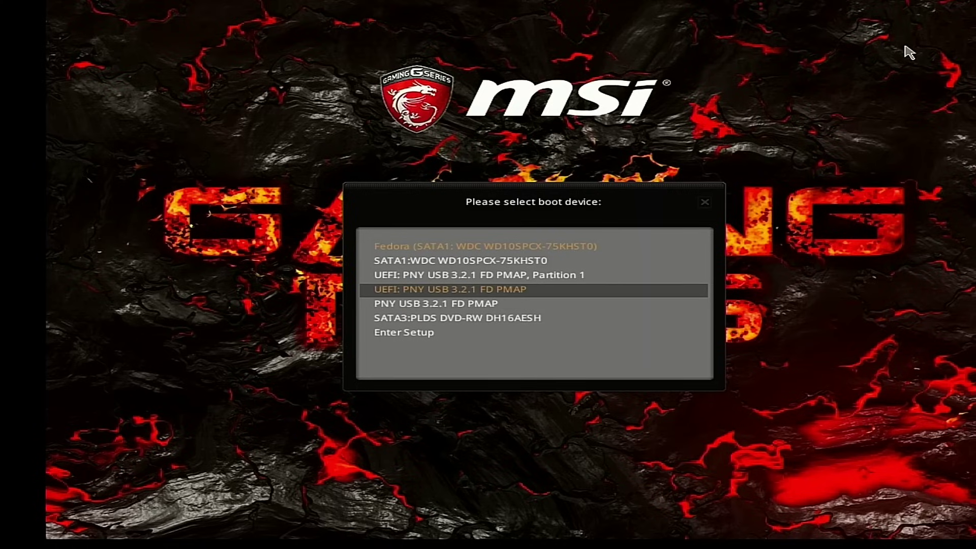
{"action": "key", "text": "Down"}
{"action": "key", "text": "Down"}
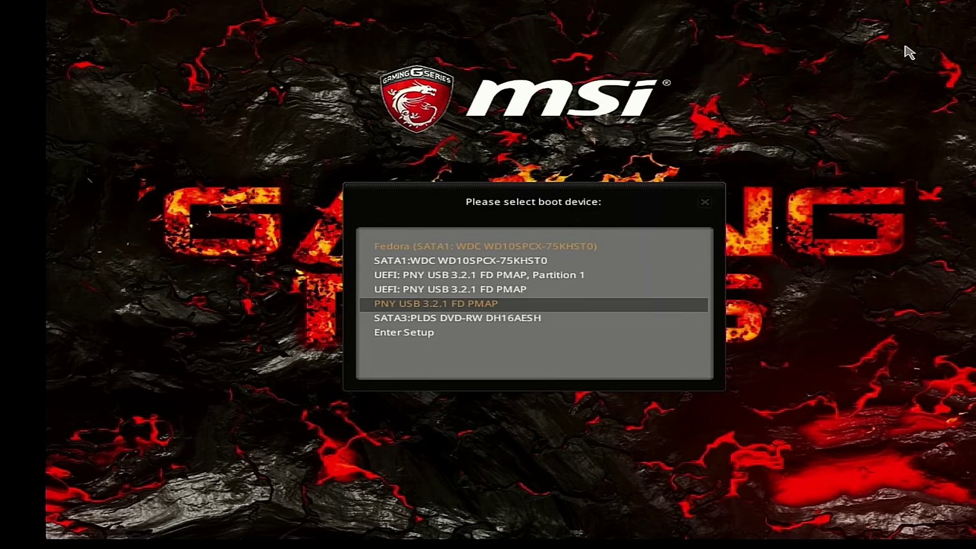
{"action": "key", "text": "Down"}
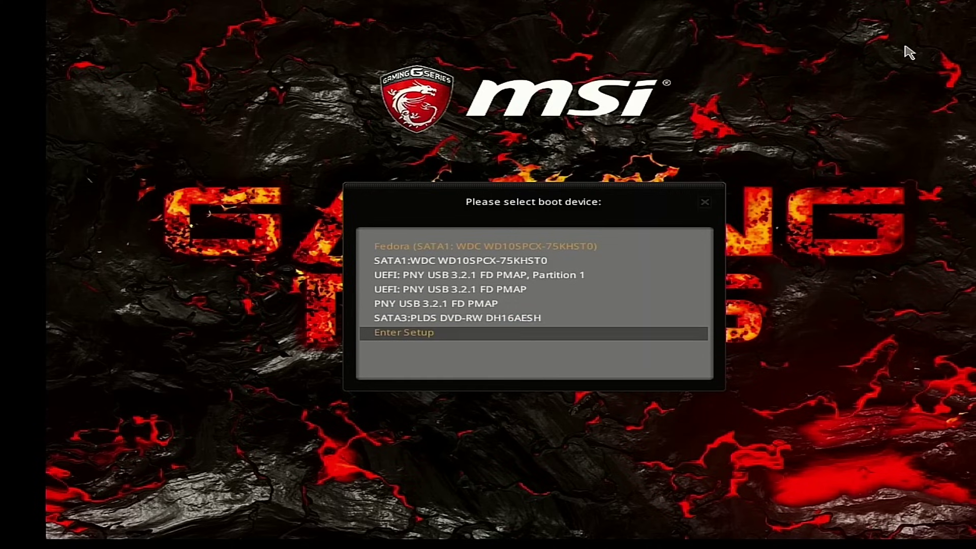
{"action": "key", "text": "Return"}
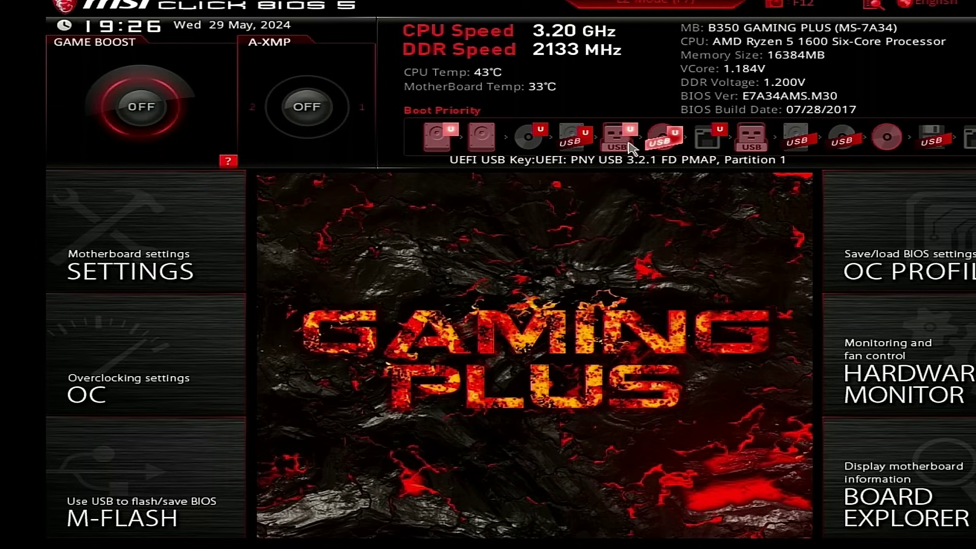
Move the USB key within Boot Priority, ending near sixth place, then open Settings > Security
{"action": "left_click_drag", "start_coordinate": [620, 152], "coordinate": [428, 125]}
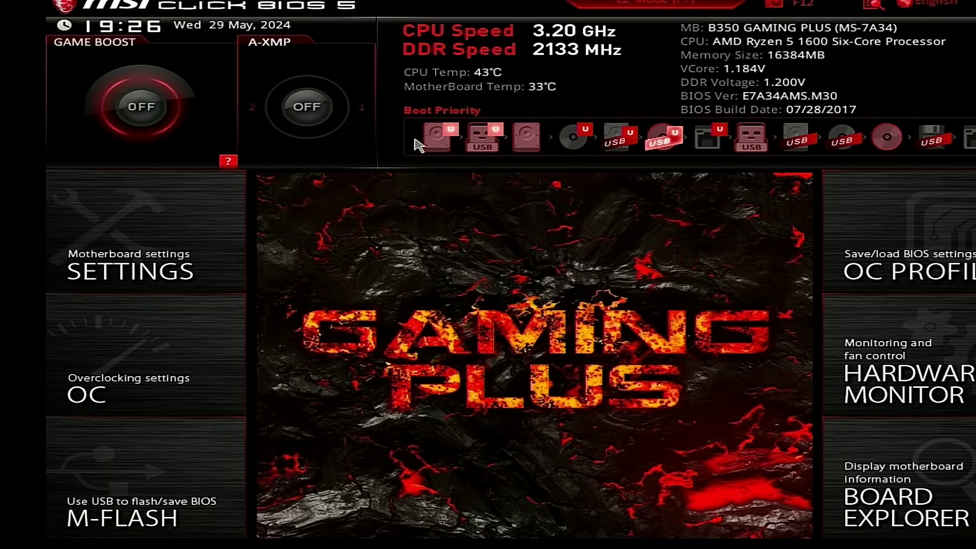
{"action": "left_click_drag", "start_coordinate": [491, 137], "coordinate": [438, 136]}
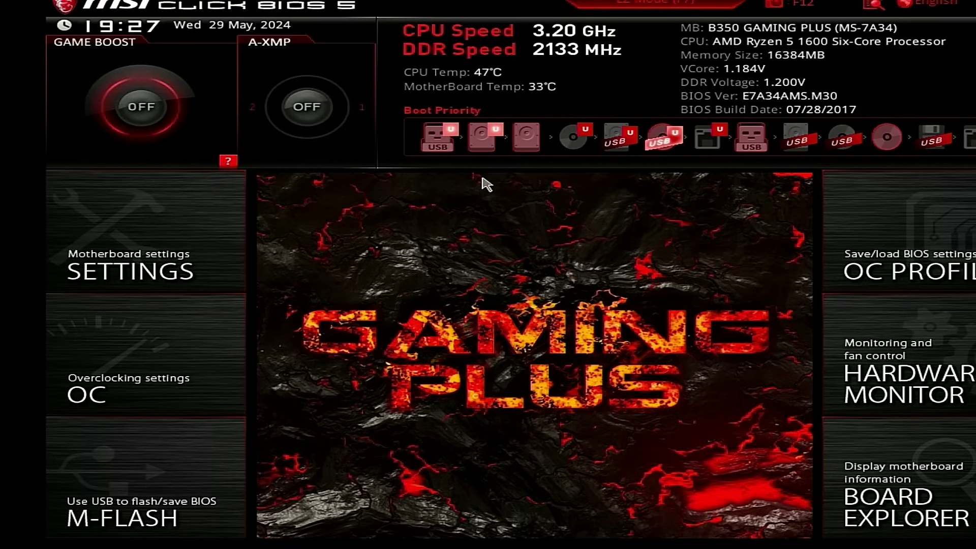
{"action": "left_click_drag", "start_coordinate": [437, 139], "coordinate": [681, 156]}
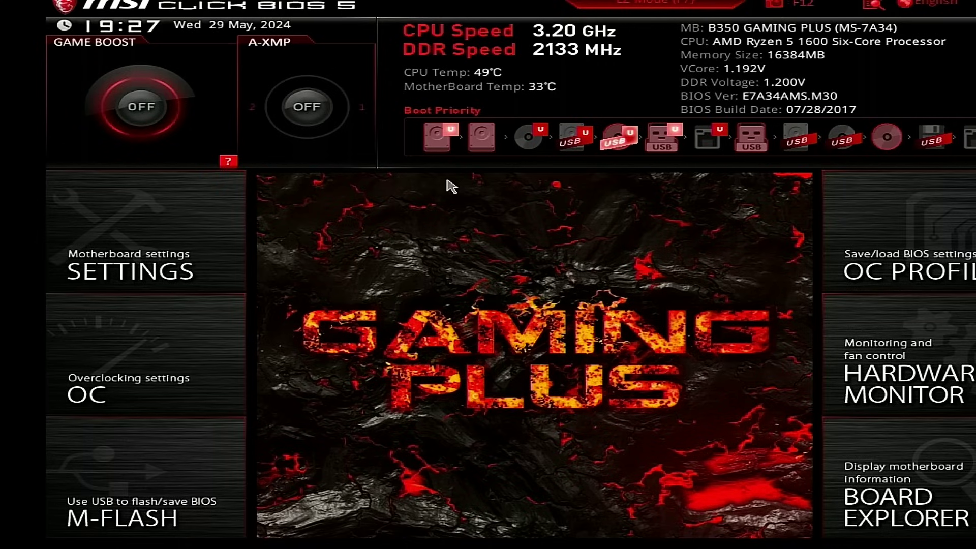
{"action": "left_click", "coordinate": [186, 228]}
{"action": "left_click", "coordinate": [341, 257]}
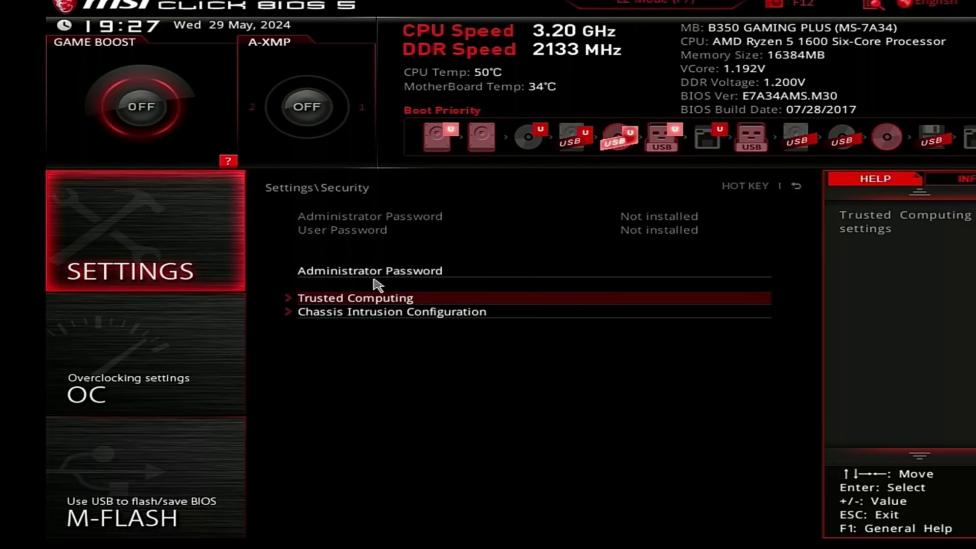
Open Trusted Computing, then press F10 to bring up Save configuration and exit
{"action": "left_click", "coordinate": [235, 263]}
{"action": "left_click", "coordinate": [323, 248]}
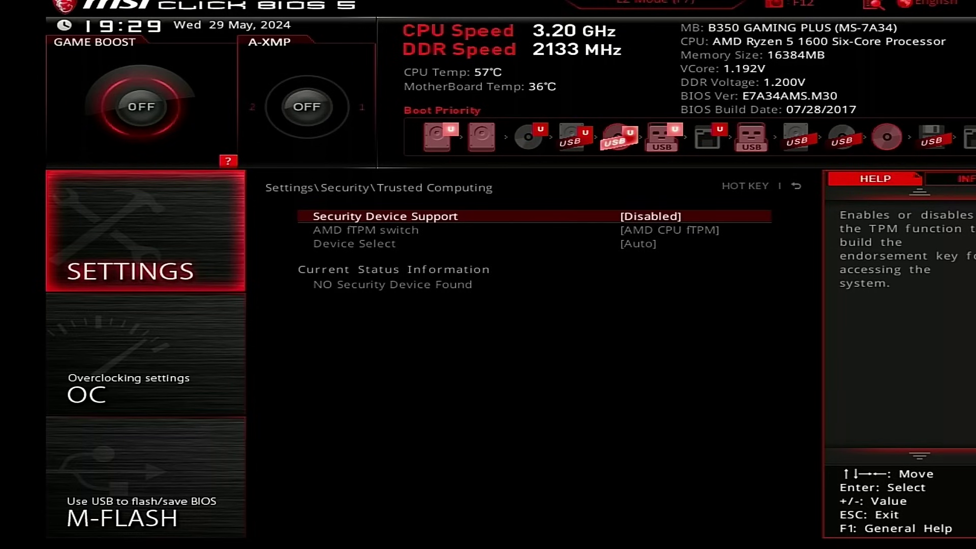
{"action": "key", "text": "F10"}
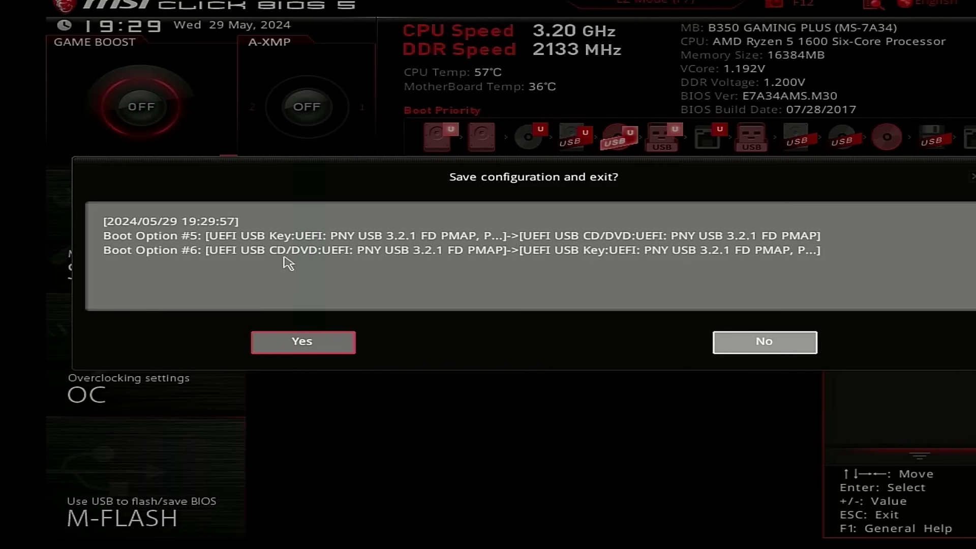
Save the reordered USB boot settings and exit, restarting into the boot device menu
{"action": "key", "text": "Escape"}
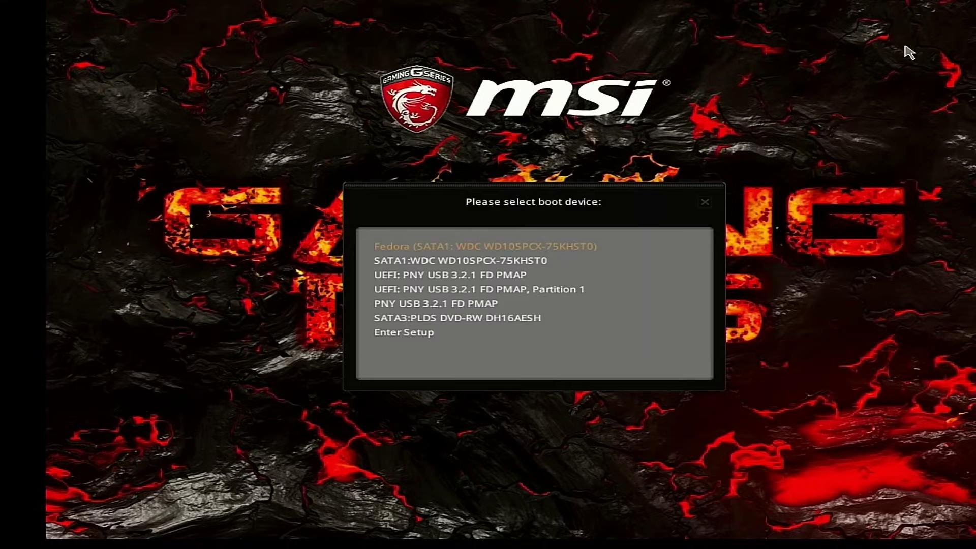
Select UEFI: PNY USB 3.2.1 FD PMAP in the boot device list and boot from it
{"action": "key", "text": "Down"}
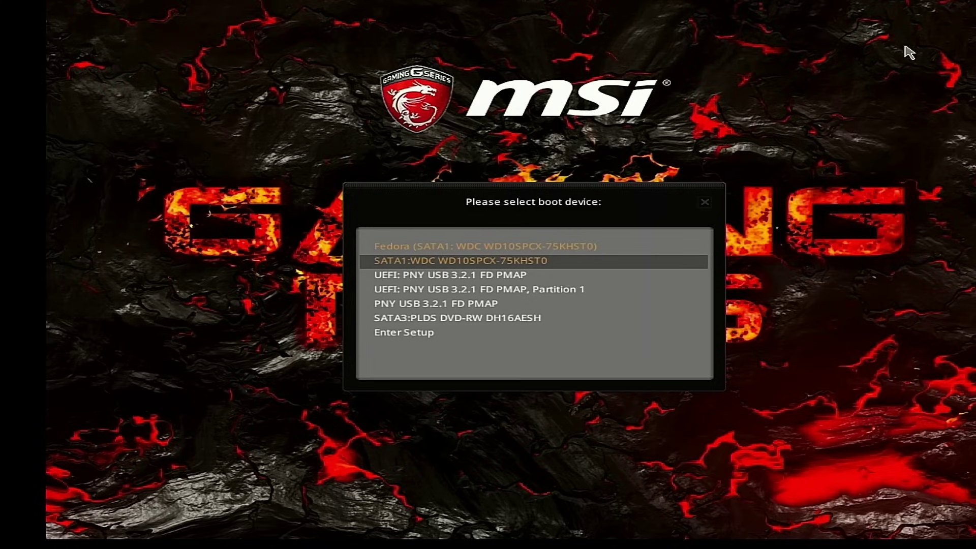
{"action": "key", "text": "Up"}
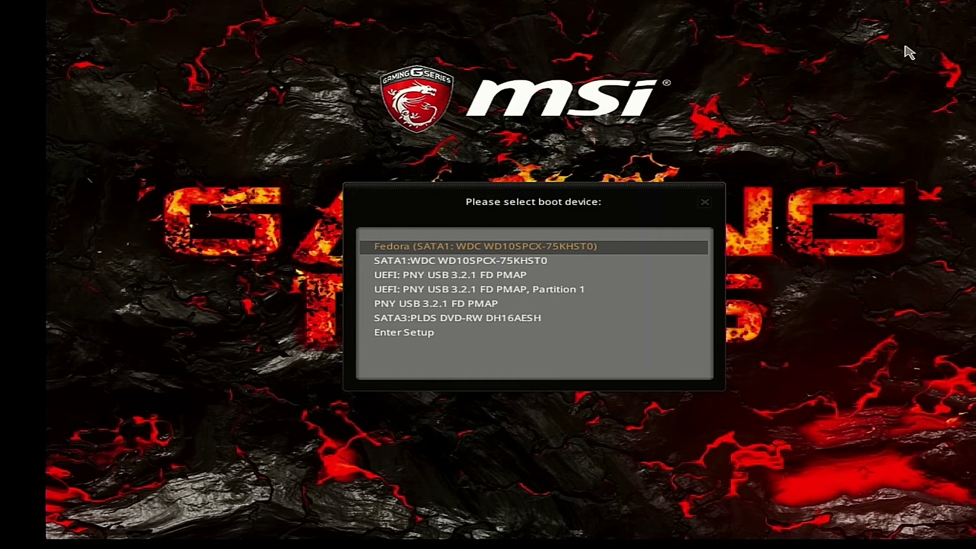
{"action": "key", "text": "Down"}
{"action": "key", "text": "Down"}
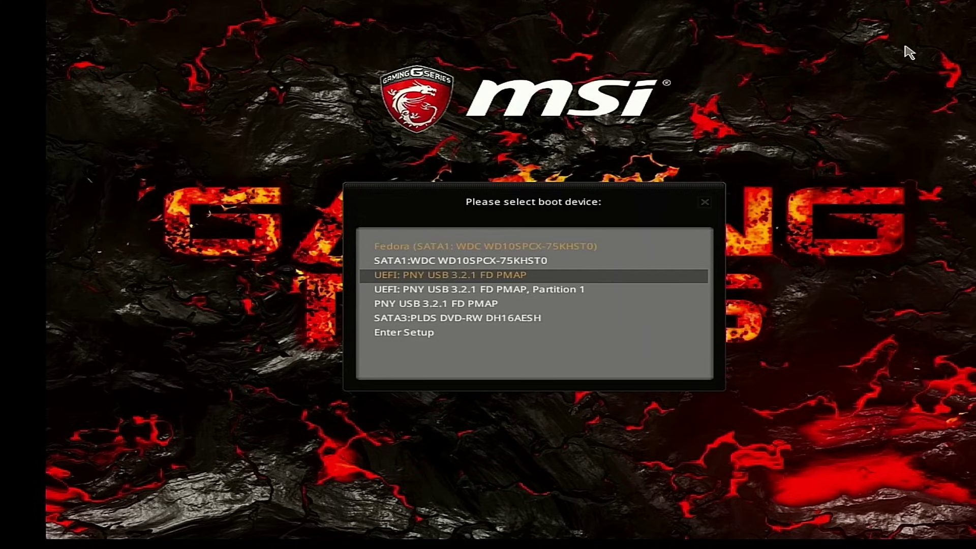
{"action": "key", "text": "Down"}
{"action": "key", "text": "Up"}
{"action": "key", "text": "Return"}
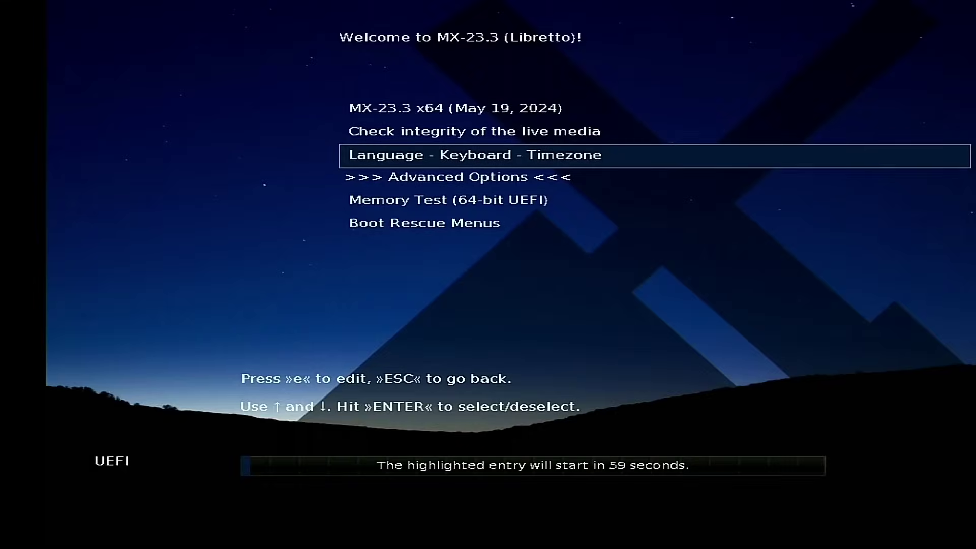
Boot the MX-23.3 x64 live entry and let the live desktop load
{"action": "key", "text": "Up"}
{"action": "key", "text": "Up"}
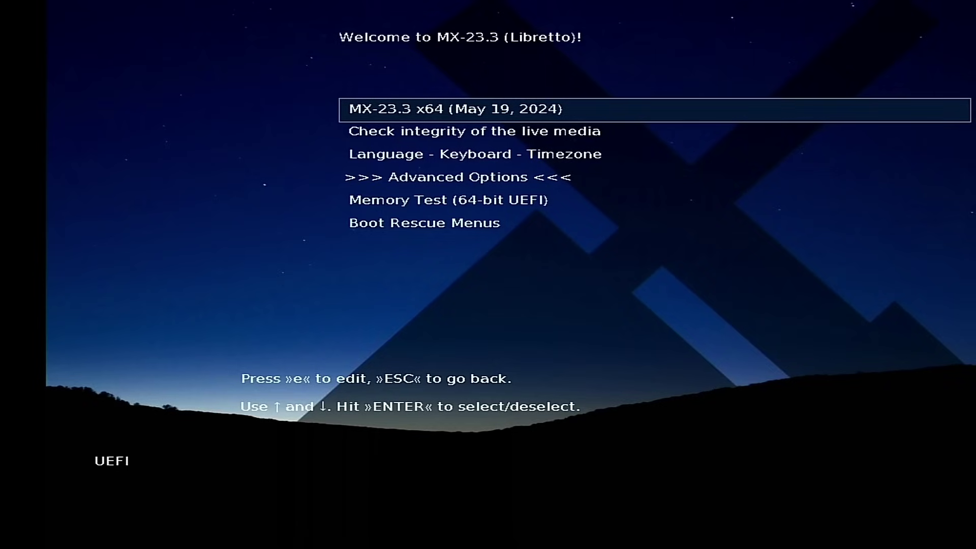
{"action": "key", "text": "Return"}
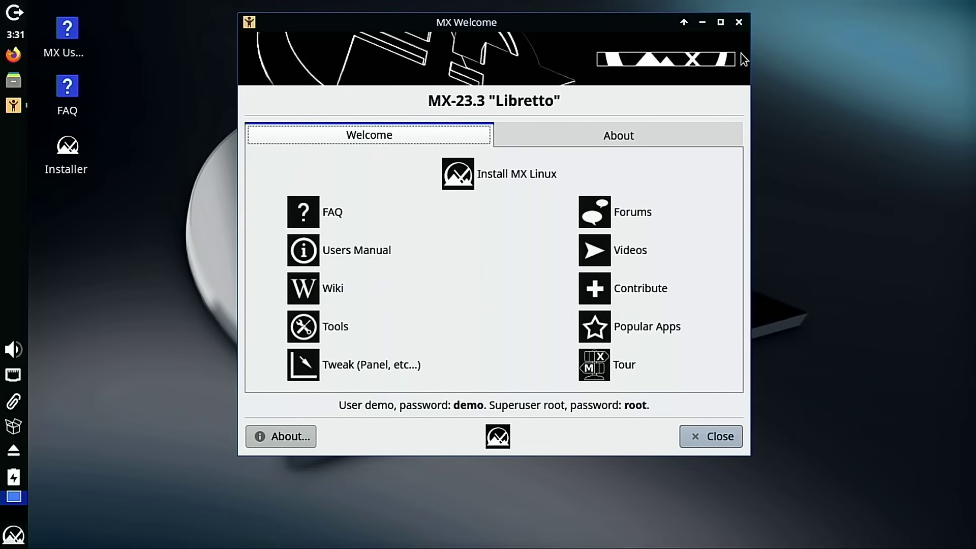
Close MX Welcome and launch Disk Manager from a 'disk' menu search, authenticating with the admin password
{"action": "left_click", "coordinate": [743, 23]}
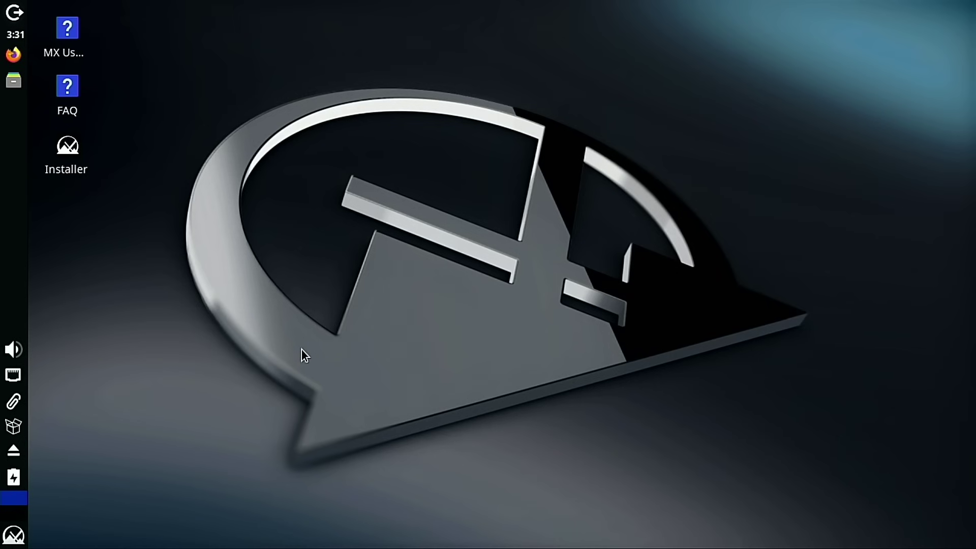
{"action": "key", "text": "super"}
{"action": "type", "text": "d"}
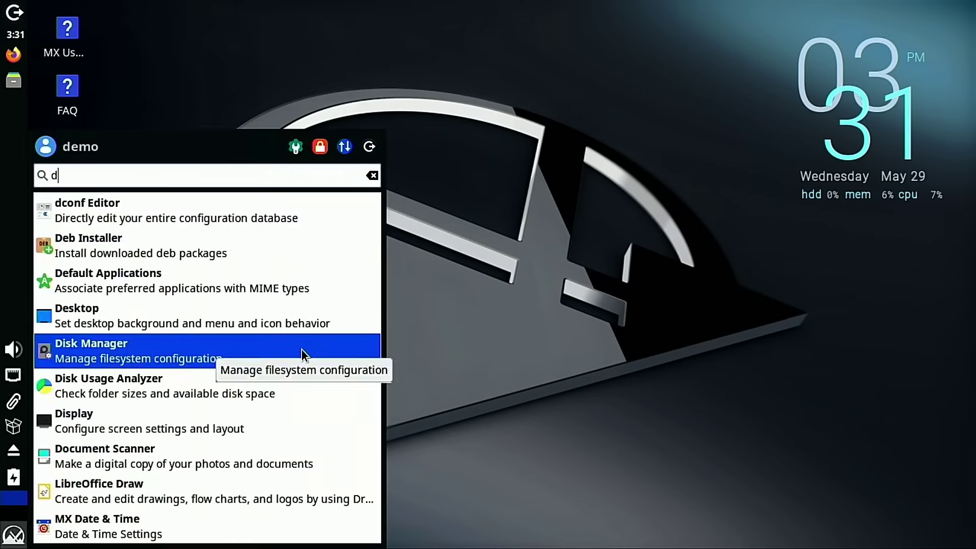
{"action": "type", "text": "isk"}
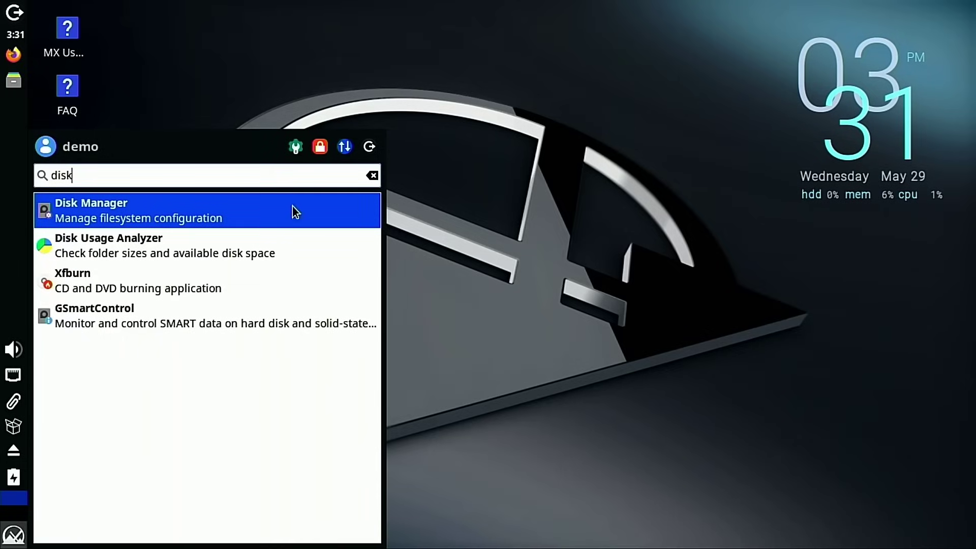
{"action": "left_click", "coordinate": [244, 209]}
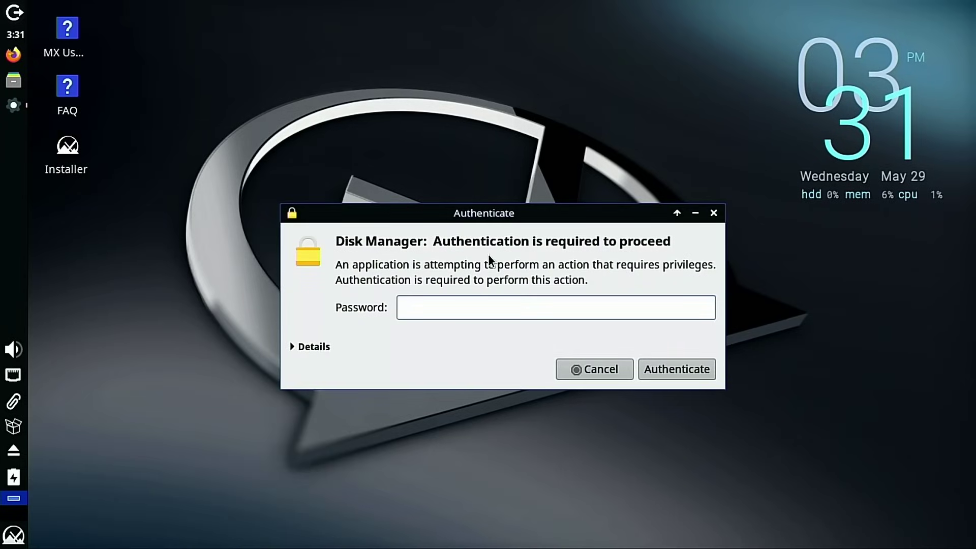
{"action": "type", "text": "****"}
{"action": "left_click", "coordinate": [690, 368]}
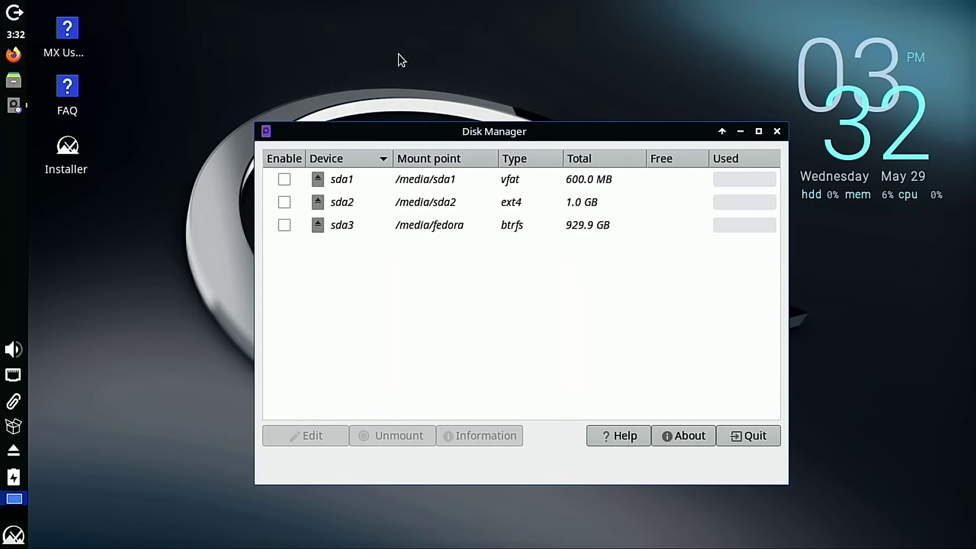
Quit and relaunch Disk Manager via a 'disk' search with the password, then close it again
{"action": "left_click", "coordinate": [777, 131]}
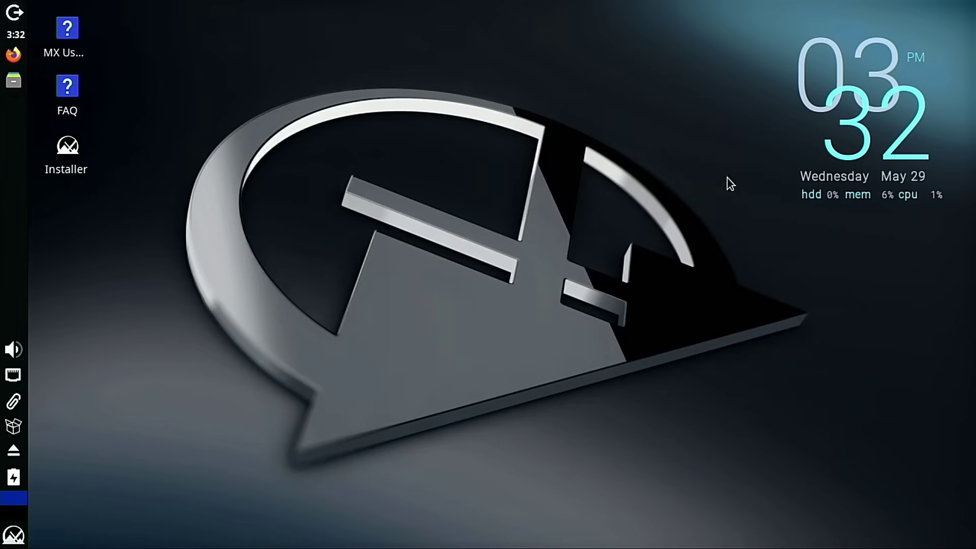
{"action": "key", "text": "super"}
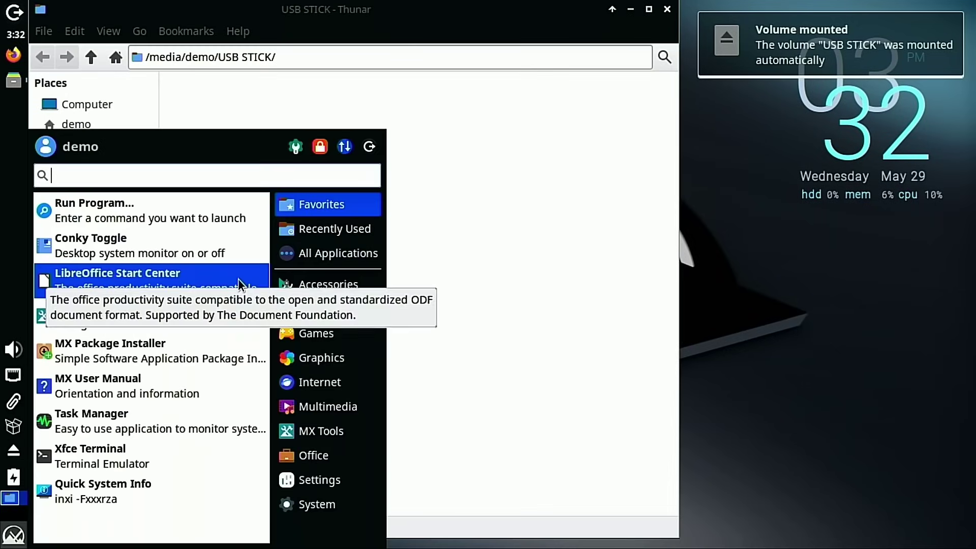
{"action": "type", "text": "di"}
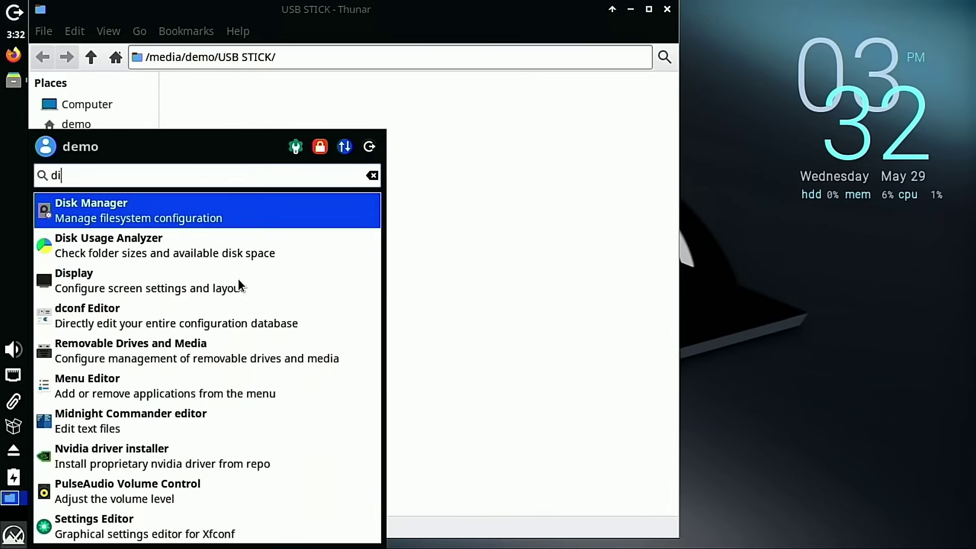
{"action": "type", "text": "sk"}
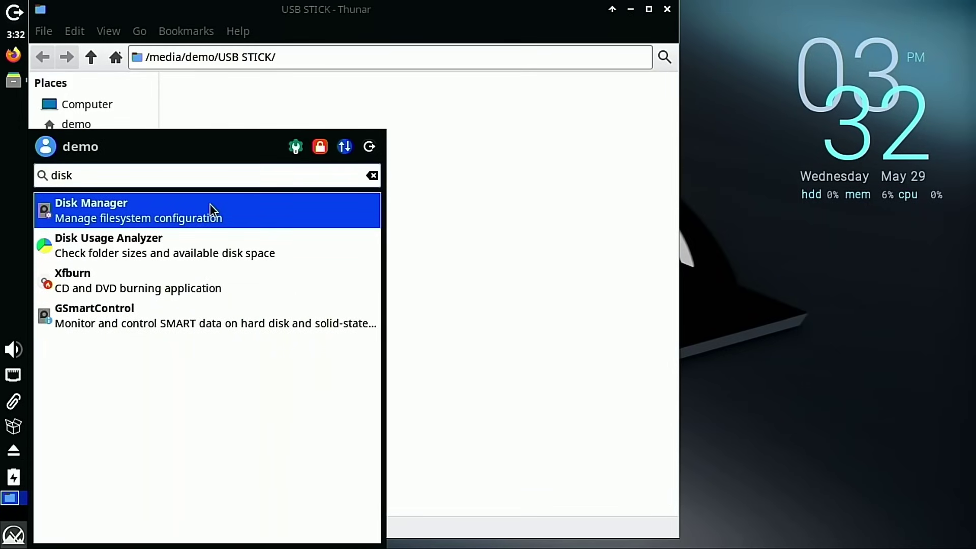
{"action": "left_click", "coordinate": [211, 209]}
{"action": "type", "text": "dem"}
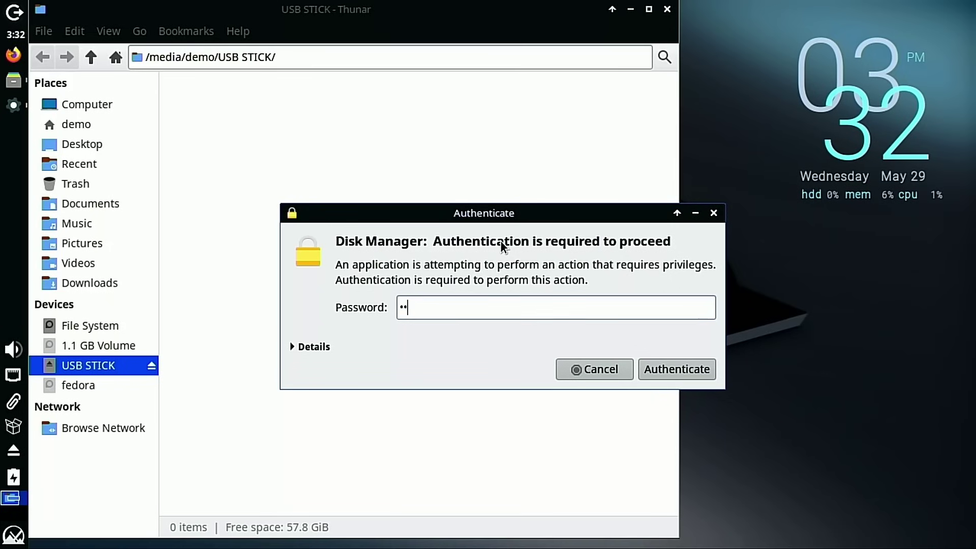
{"action": "type", "text": "o"}
{"action": "key", "text": "Return"}
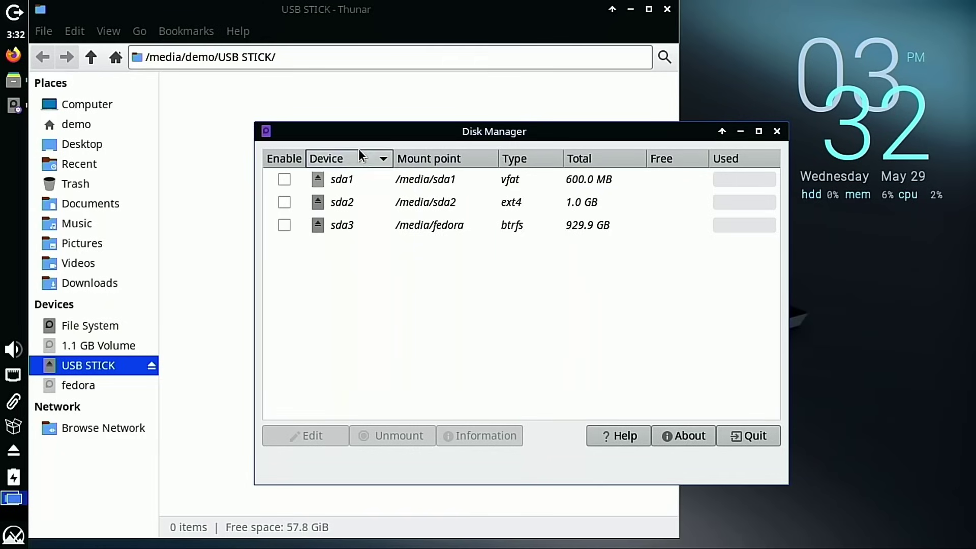
{"action": "left_click", "coordinate": [777, 131]}
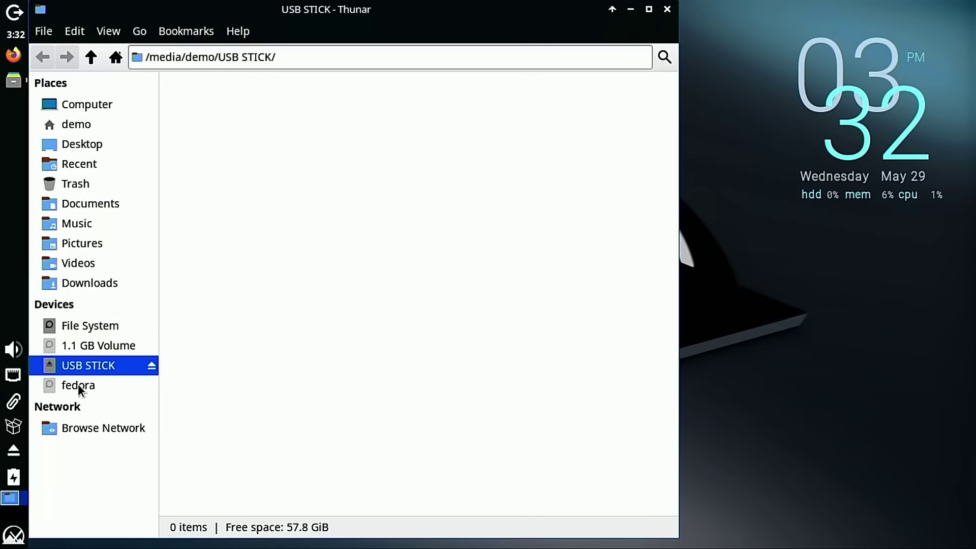
Cancel mounting the fedora partition and close the USB STICK Thunar window
{"action": "left_click", "coordinate": [79, 390]}
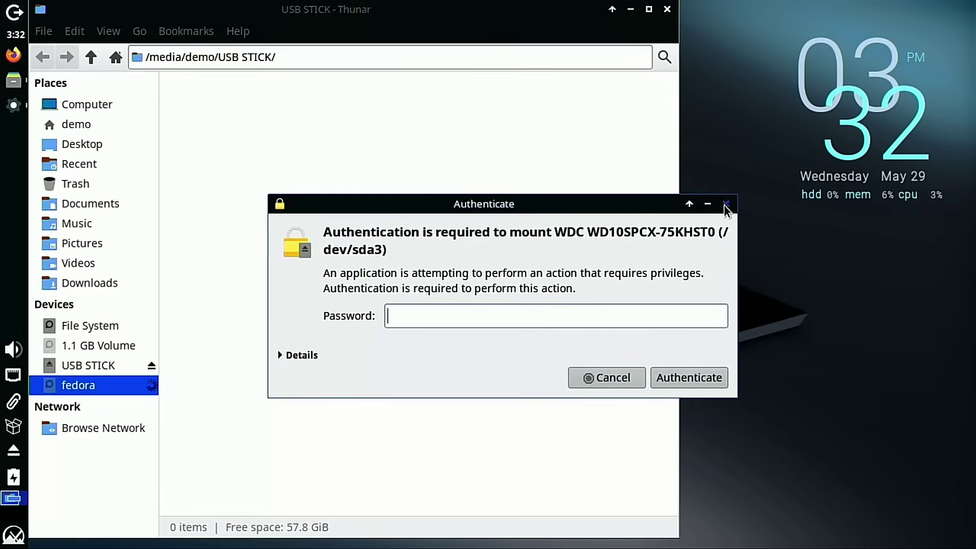
{"action": "key", "text": "Escape"}
{"action": "mouse_move", "coordinate": [76, 370]}
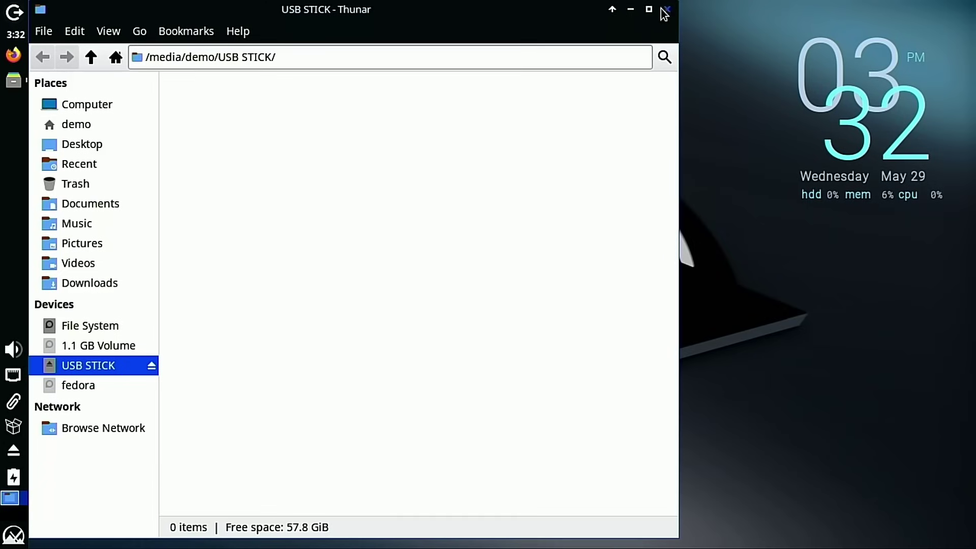
{"action": "left_click", "coordinate": [667, 9]}
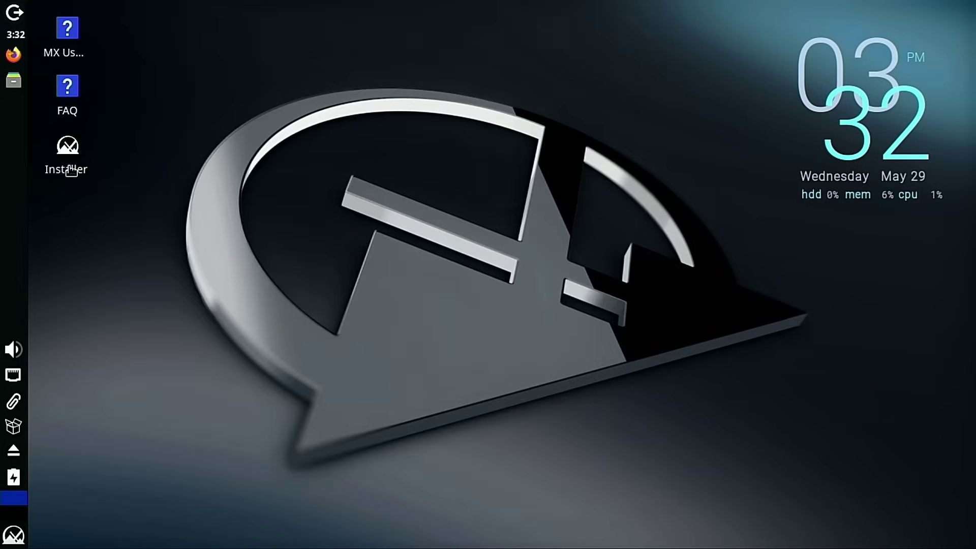
Launch the MX Linux Installer, skip the media check and accept the terms
{"action": "left_click", "coordinate": [71, 171]}
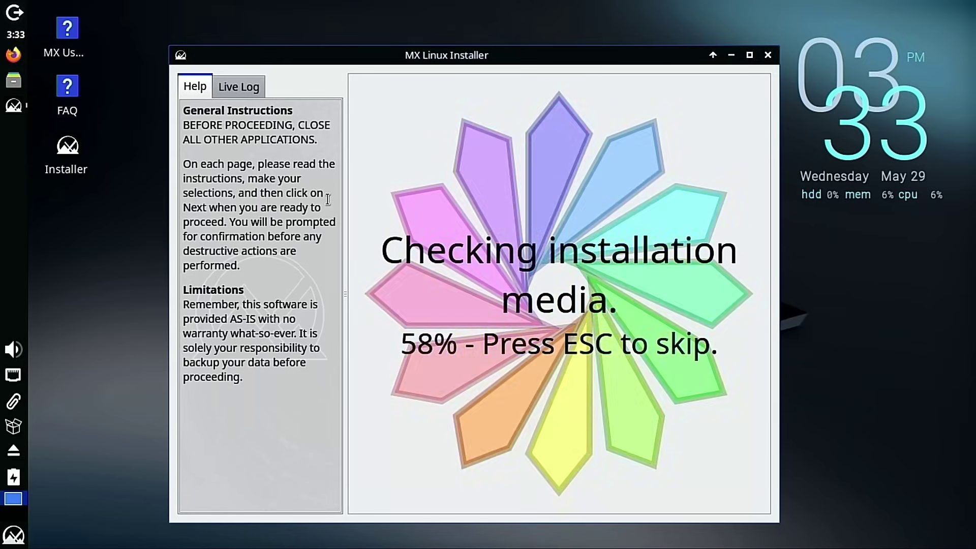
{"action": "key", "text": "Escape"}
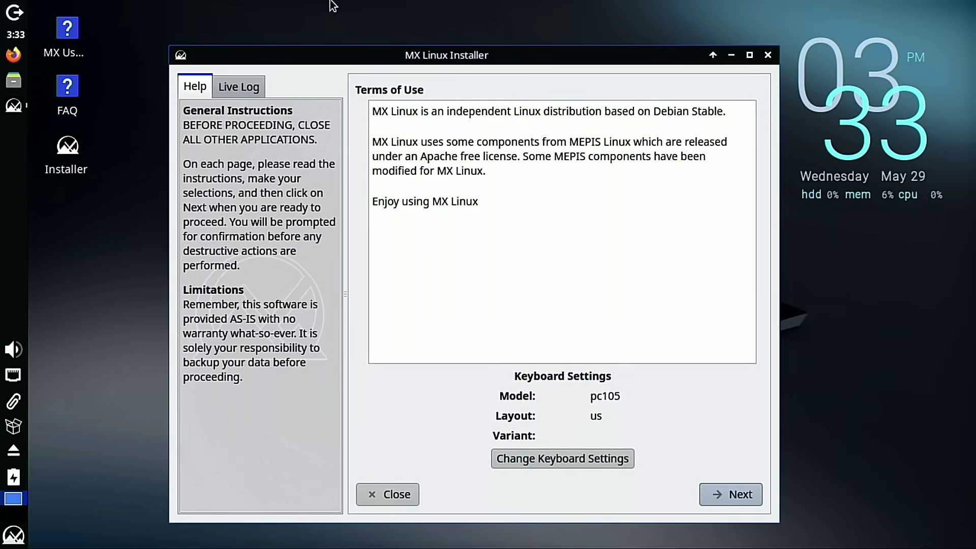
{"action": "left_click", "coordinate": [723, 493]}
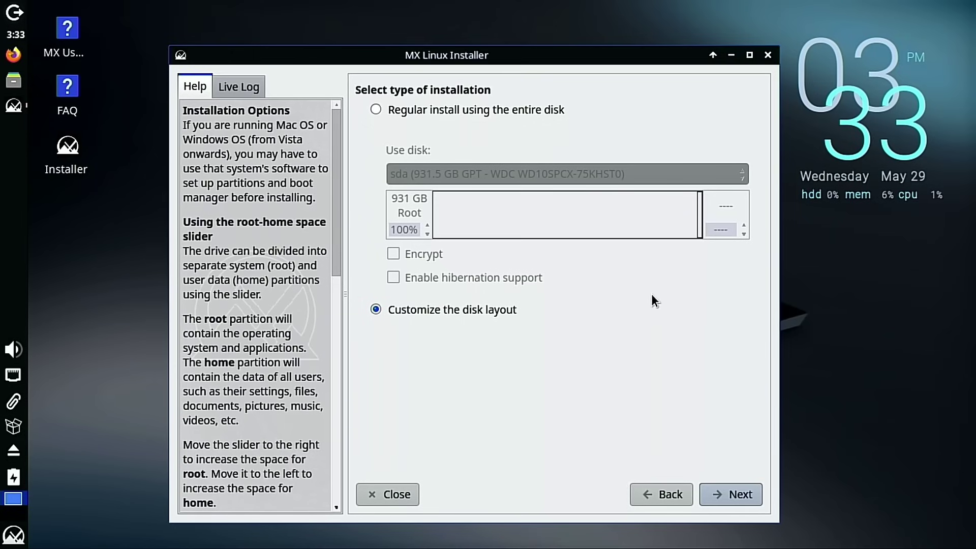
Choose a regular install on the entire 57.8 GB sdc disk and proceed to confirmation
{"action": "left_click", "coordinate": [432, 113]}
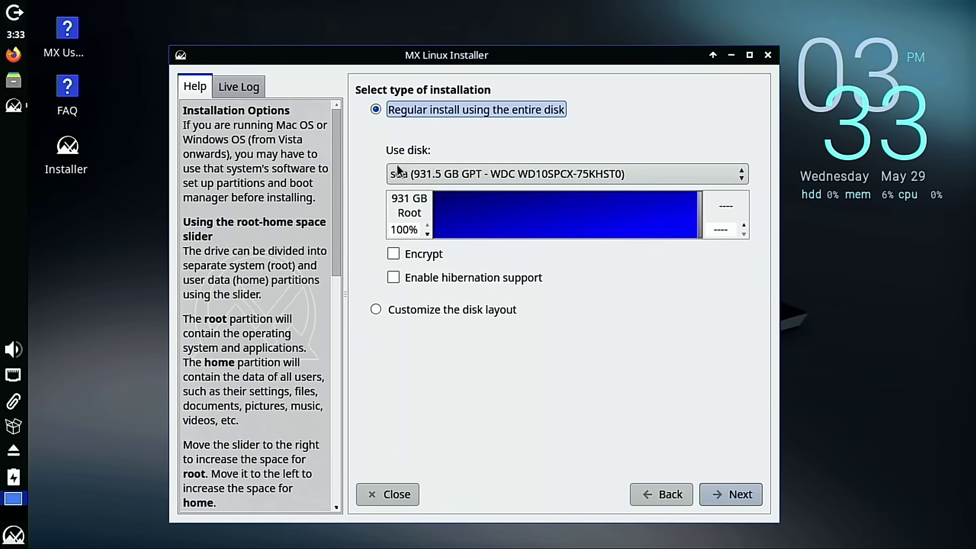
{"action": "left_click", "coordinate": [405, 173]}
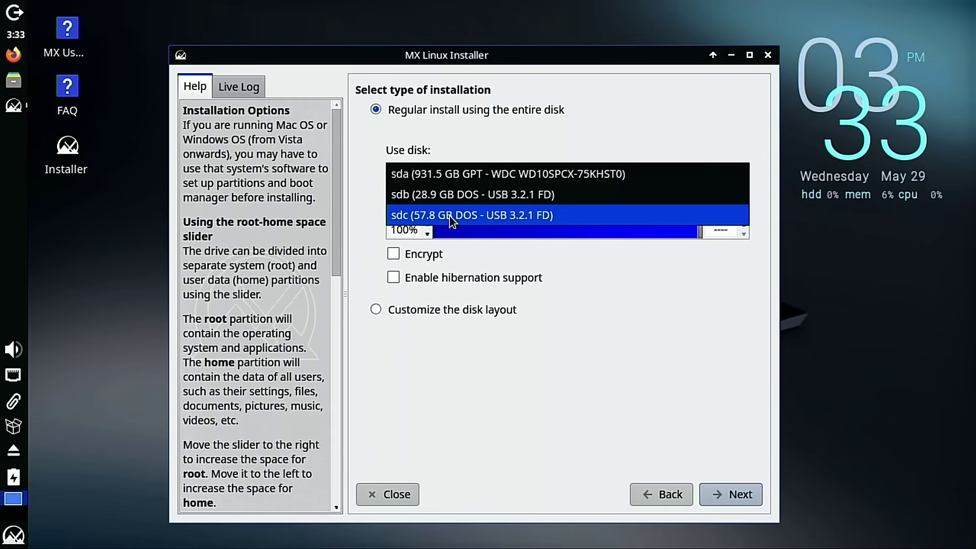
{"action": "left_click", "coordinate": [452, 218]}
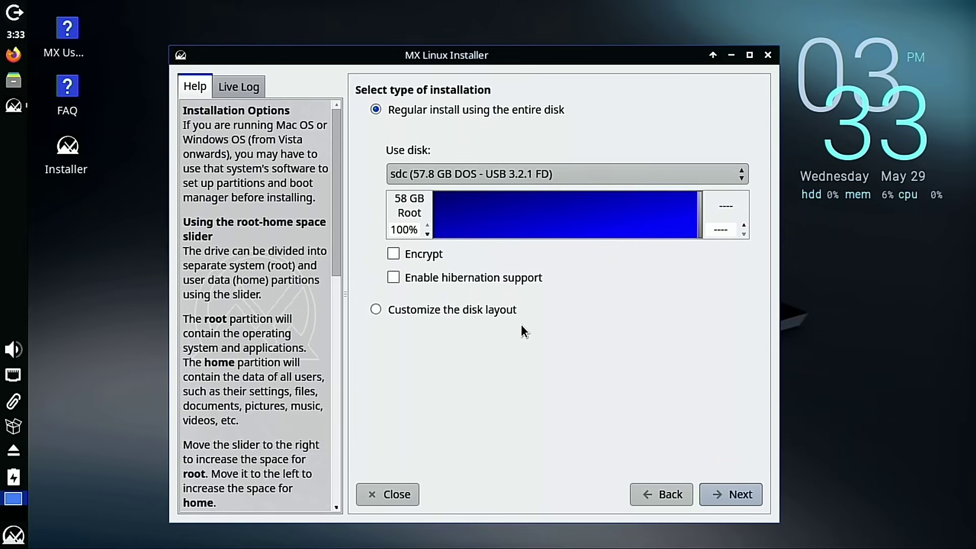
{"action": "left_click", "coordinate": [738, 494]}
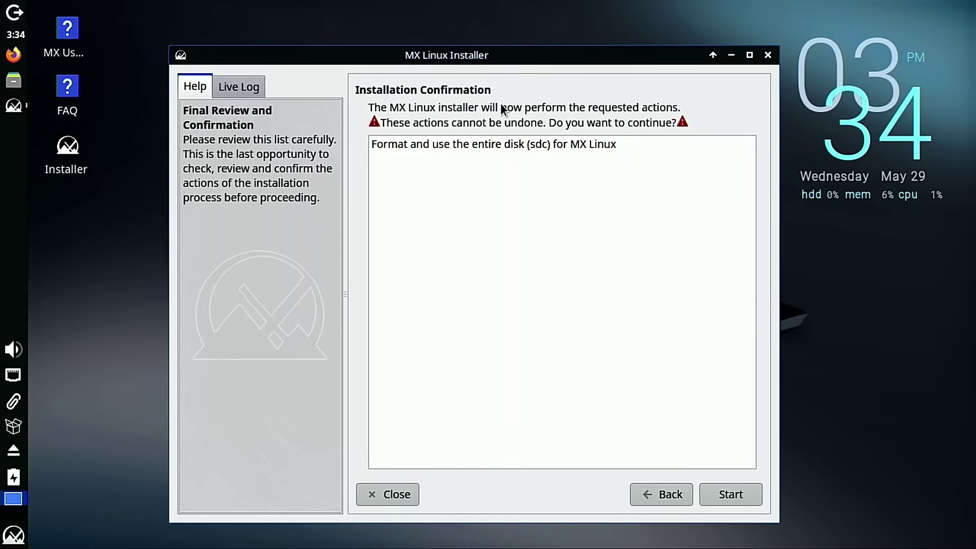
Start installing onto sdc and keep the default computer name and domain
{"action": "left_click", "coordinate": [743, 498]}
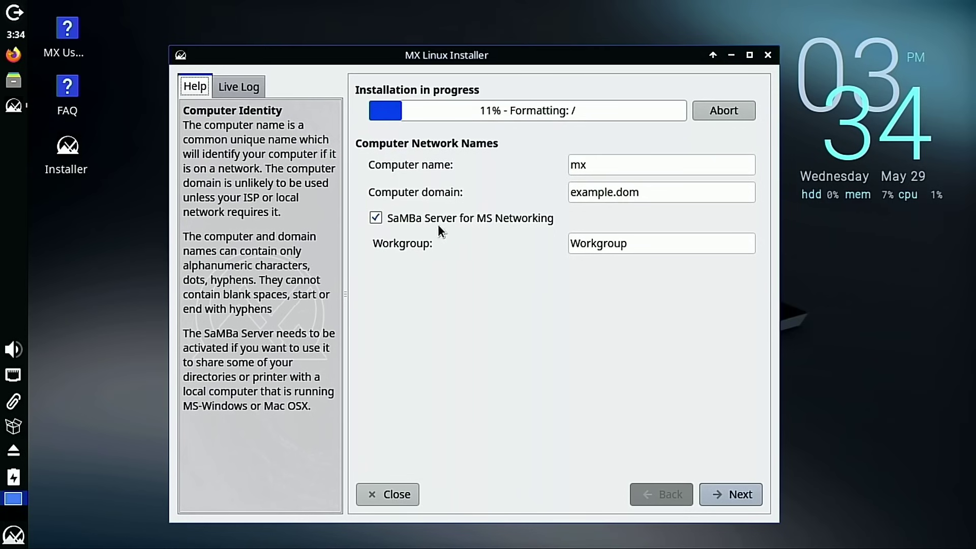
{"action": "left_click", "coordinate": [731, 494]}
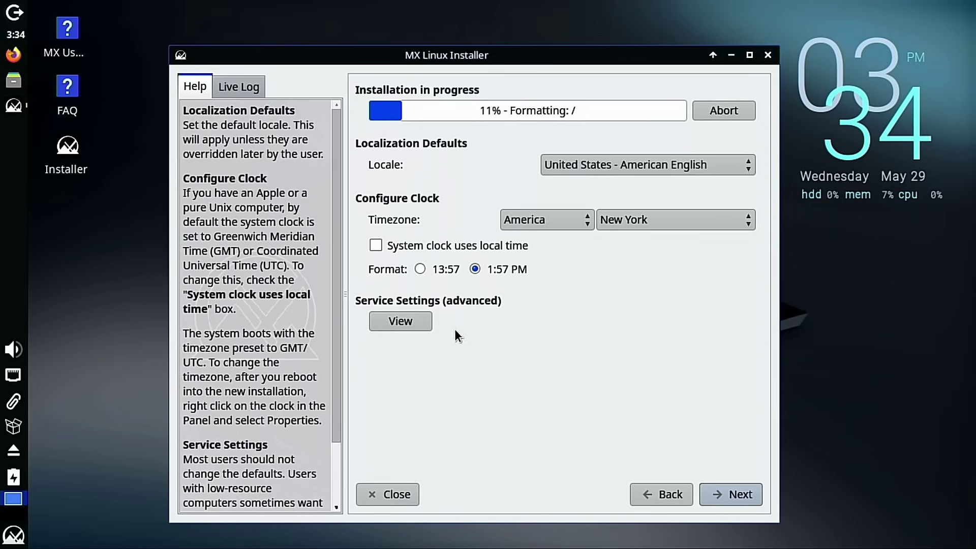
Disable the saned and cups services, then keep the default locale and clock settings
{"action": "left_click", "coordinate": [397, 322]}
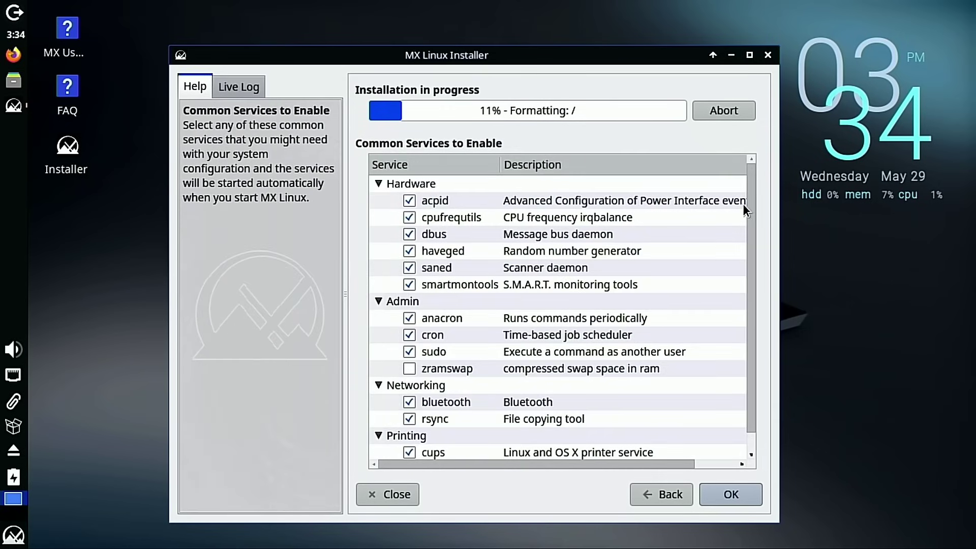
{"action": "scroll", "coordinate": [755, 199], "scroll_direction": "down", "scroll_amount": 1}
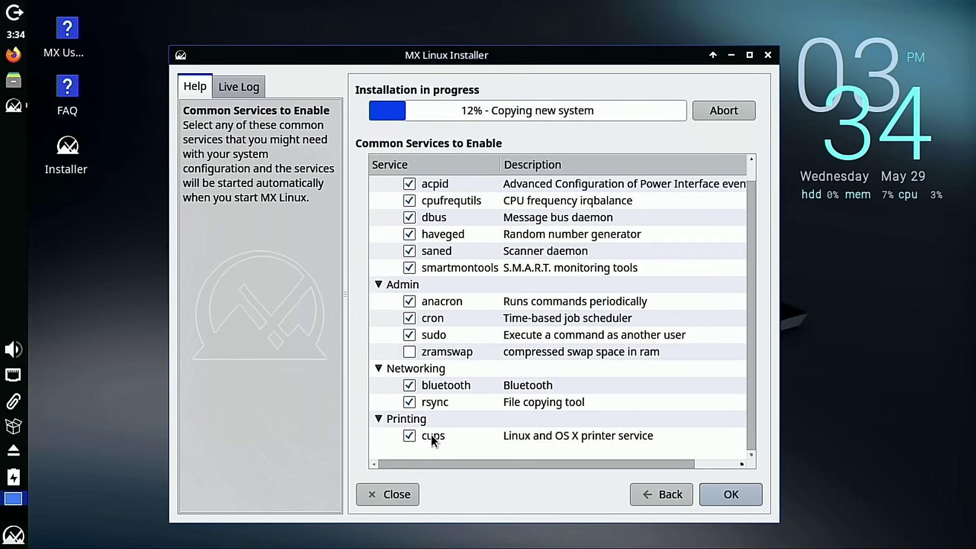
{"action": "left_click", "coordinate": [410, 436]}
{"action": "scroll", "coordinate": [623, 362], "scroll_direction": "up", "scroll_amount": 1}
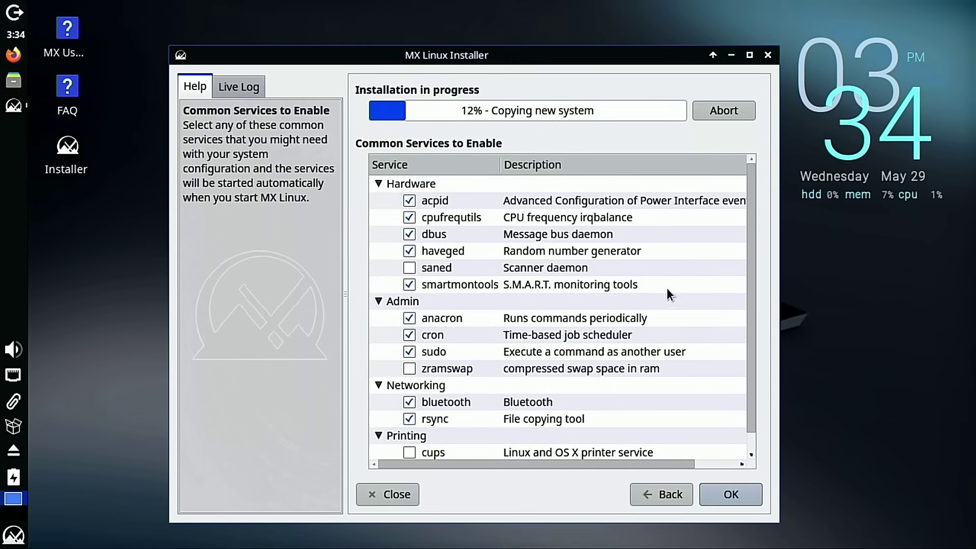
{"action": "left_click", "coordinate": [732, 493]}
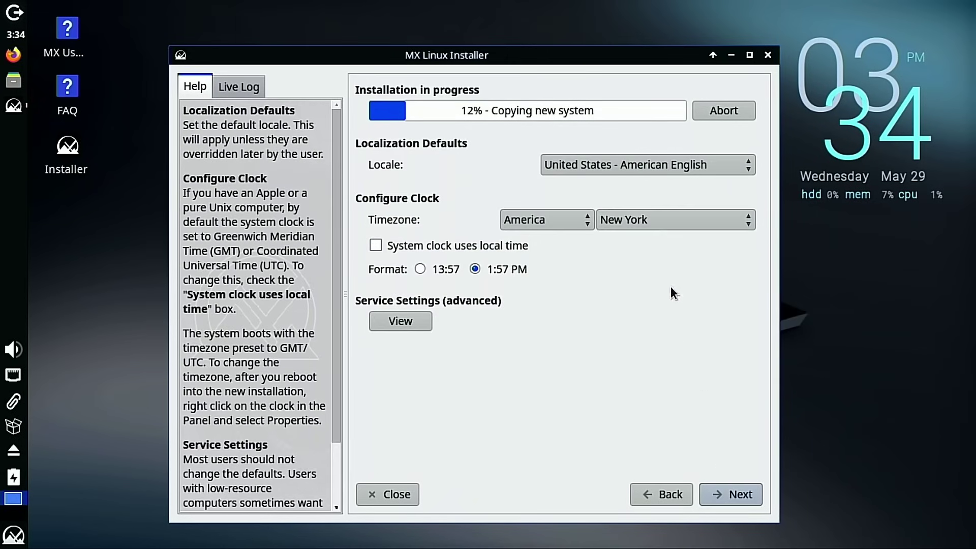
{"action": "left_click", "coordinate": [737, 498]}
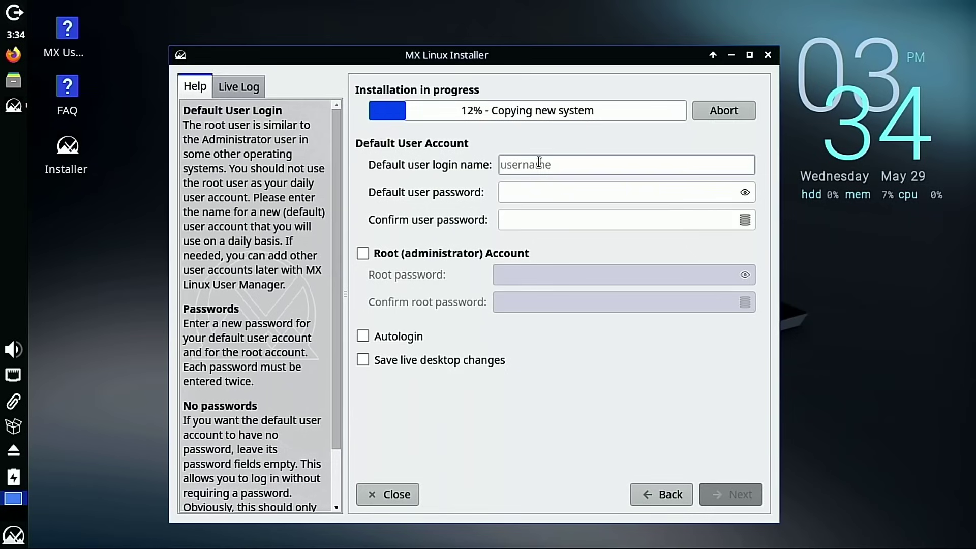
Enter the login name and a confirmed password, leaving the root account disabled
{"action": "type", "text": "tom"}
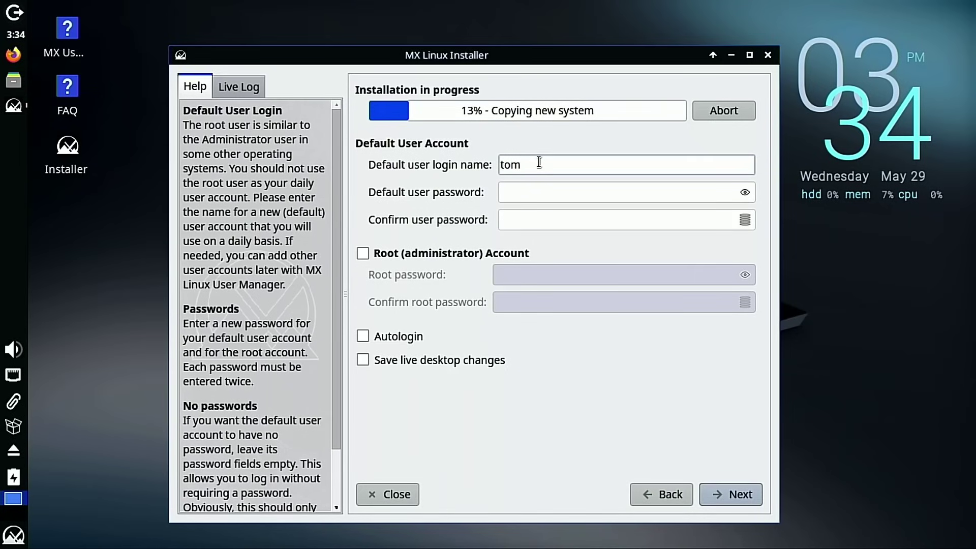
{"action": "left_click", "coordinate": [566, 198]}
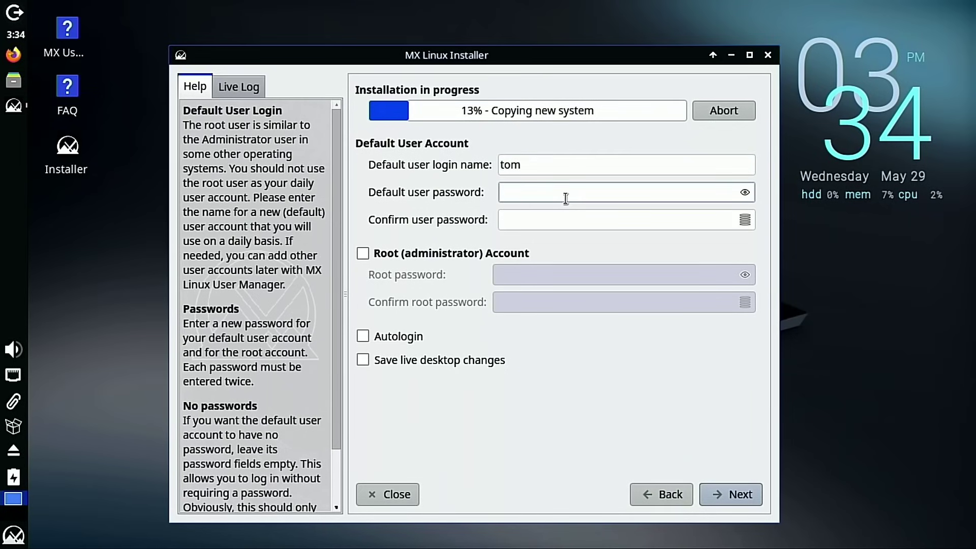
{"action": "type", "text": "••••"}
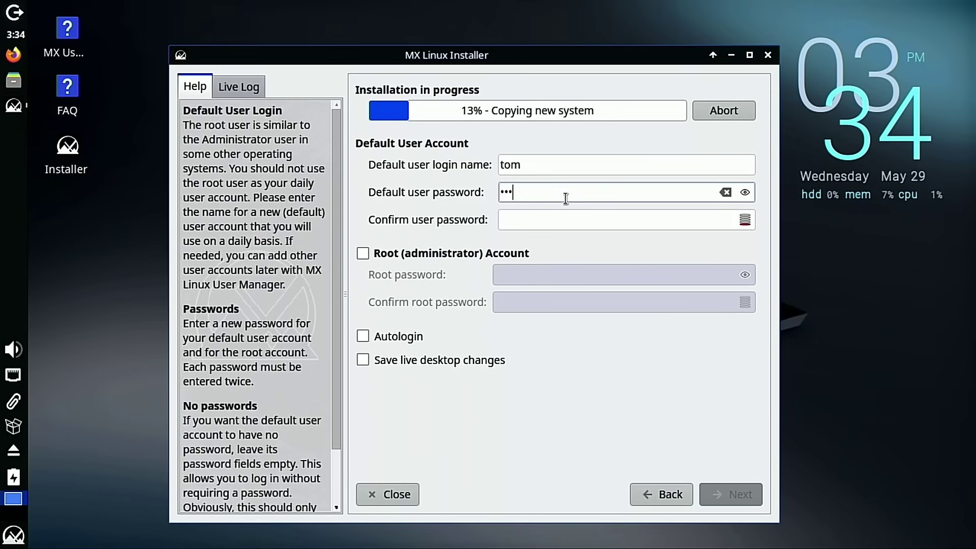
{"action": "type", "text": "•••••"}
{"action": "left_click", "coordinate": [585, 221]}
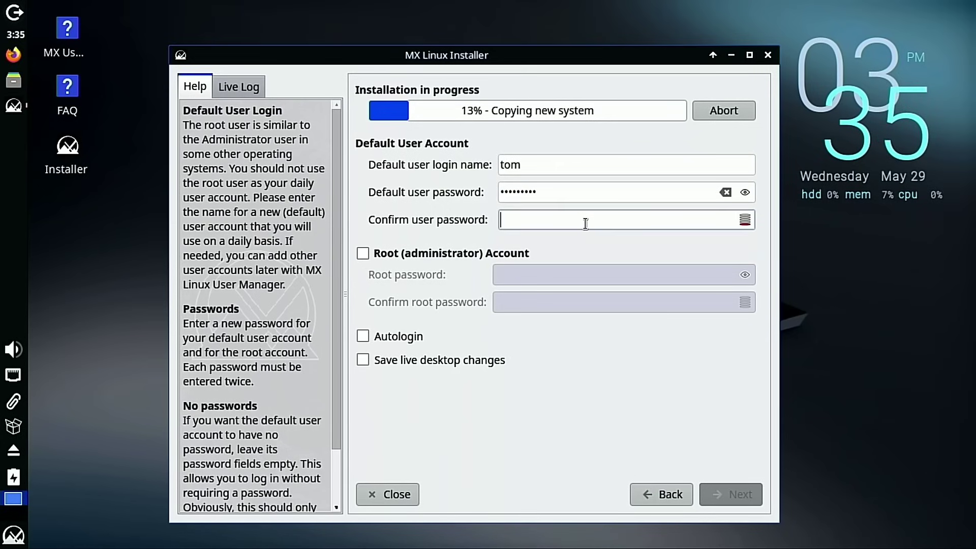
{"action": "type", "text": "•••"}
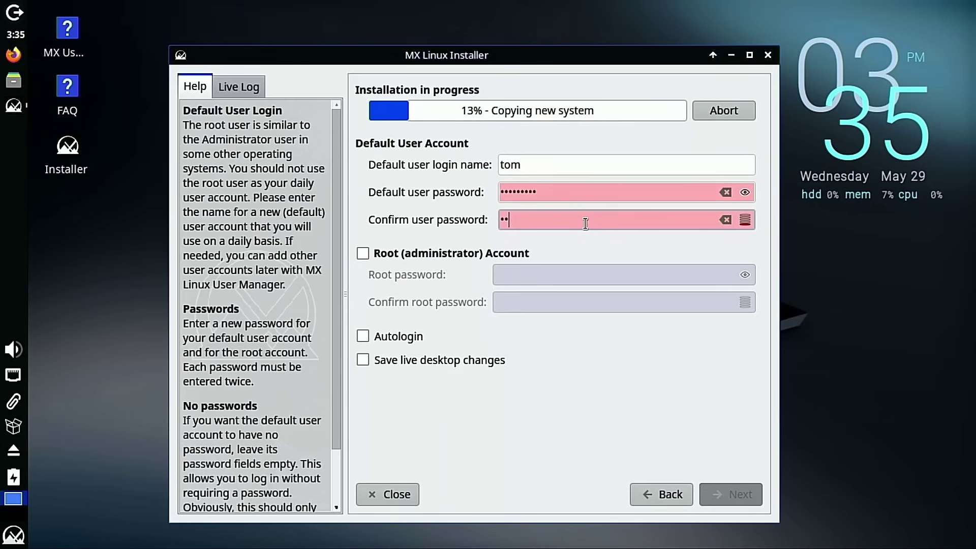
{"action": "type", "text": "••••••"}
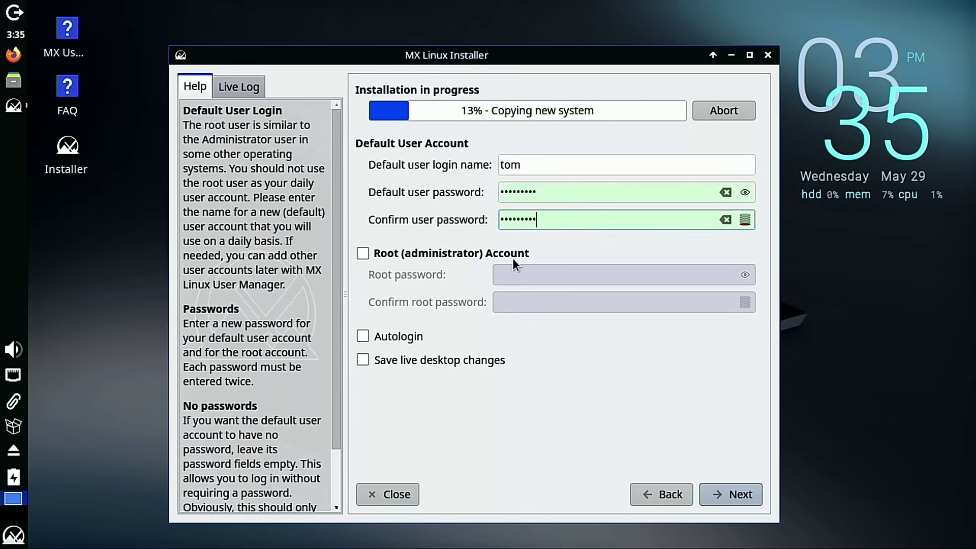
{"action": "left_click", "coordinate": [383, 252]}
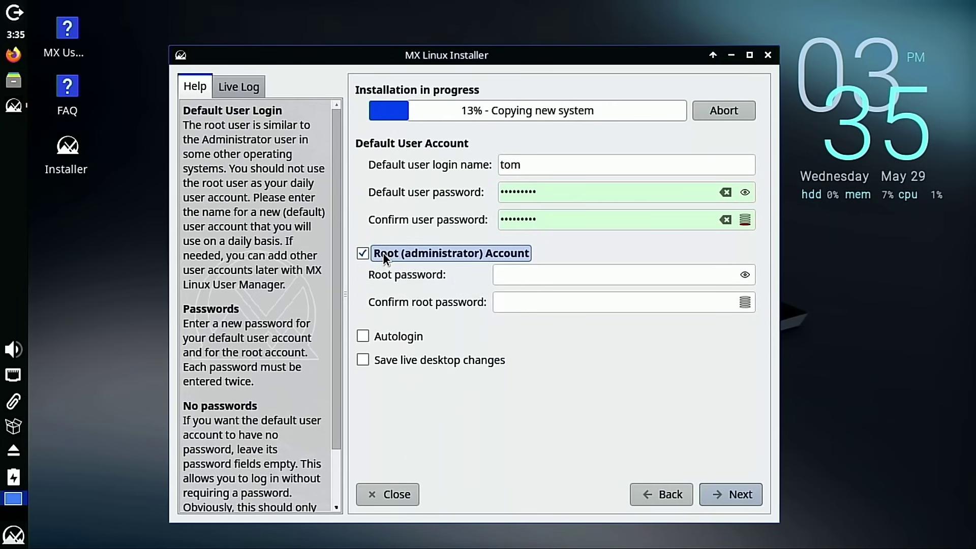
{"action": "left_click", "coordinate": [382, 252]}
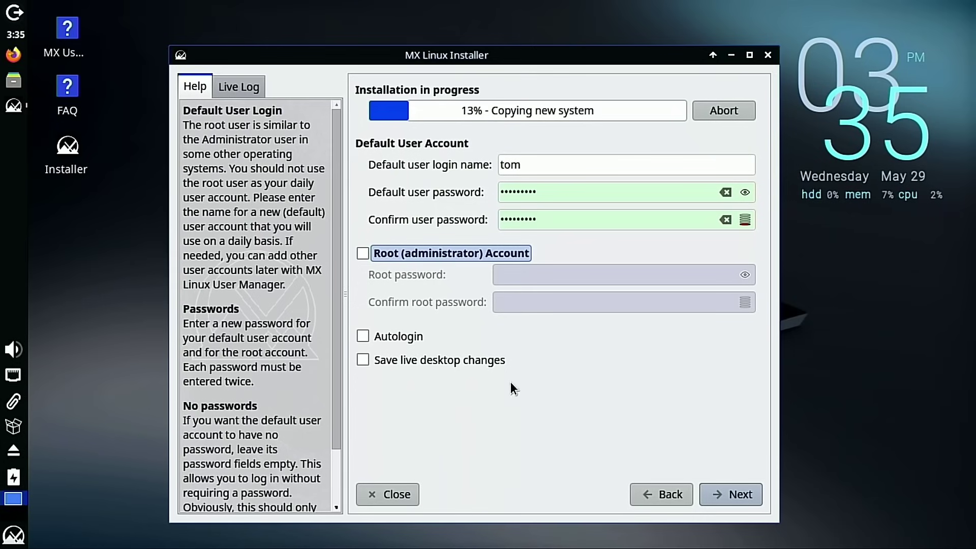
{"action": "left_click", "coordinate": [731, 495]}
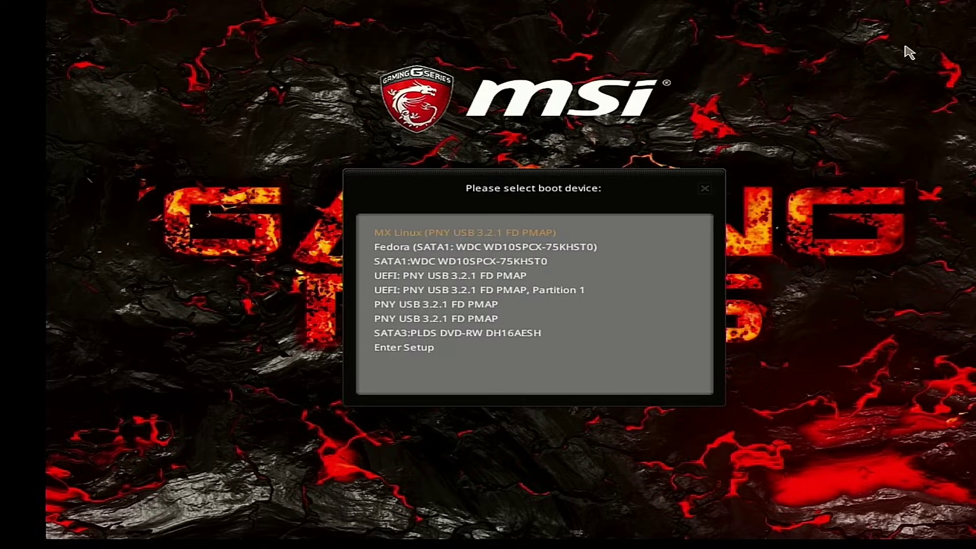
Review the UEFI USB, USB and DVD boot entries, then boot Fedora (SATA1)
{"action": "key", "text": "Down"}
{"action": "key", "text": "Down"}
{"action": "key", "text": "Down"}
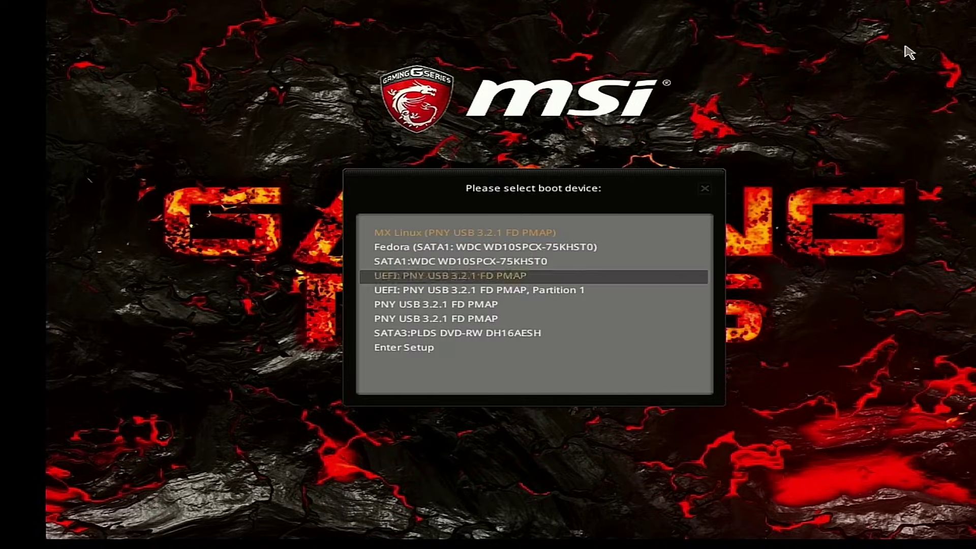
{"action": "key", "text": "Down"}
{"action": "key", "text": "Up"}
{"action": "key", "text": "Down"}
{"action": "key", "text": "Up"}
{"action": "key", "text": "Down"}
{"action": "key", "text": "Up"}
{"action": "key", "text": "Down"}
{"action": "key", "text": "Up"}
{"action": "key", "text": "Down"}
{"action": "key", "text": "Up"}
{"action": "key", "text": "Down"}
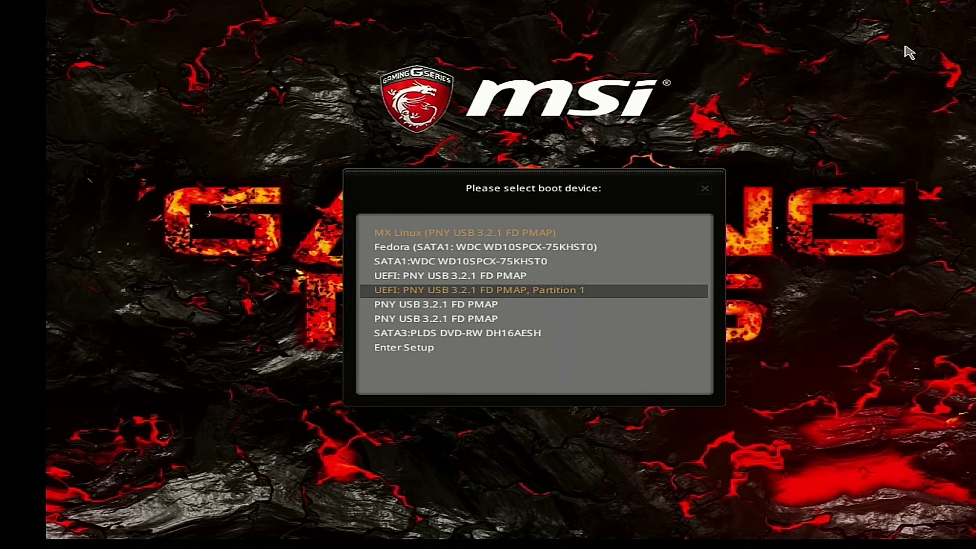
{"action": "key", "text": "Down"}
{"action": "key", "text": "Down"}
{"action": "key", "text": "Up"}
{"action": "key", "text": "Down"}
{"action": "key", "text": "Up"}
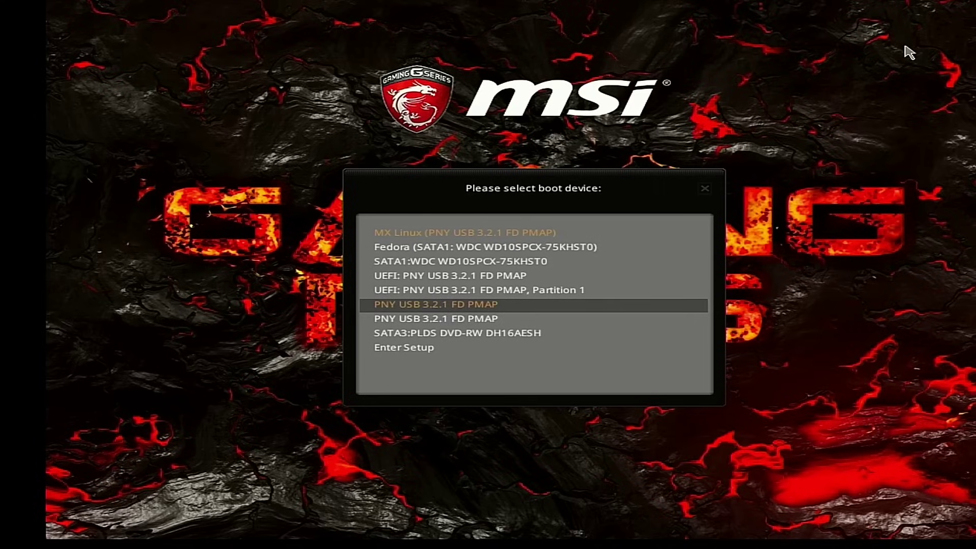
{"action": "key", "text": "Down"}
{"action": "key", "text": "Up"}
{"action": "key", "text": "Down"}
{"action": "key", "text": "Down"}
{"action": "key", "text": "Up"}
{"action": "key", "text": "Up"}
{"action": "key", "text": "Up"}
{"action": "key", "text": "Up"}
{"action": "key", "text": "Up"}
{"action": "key", "text": "Up"}
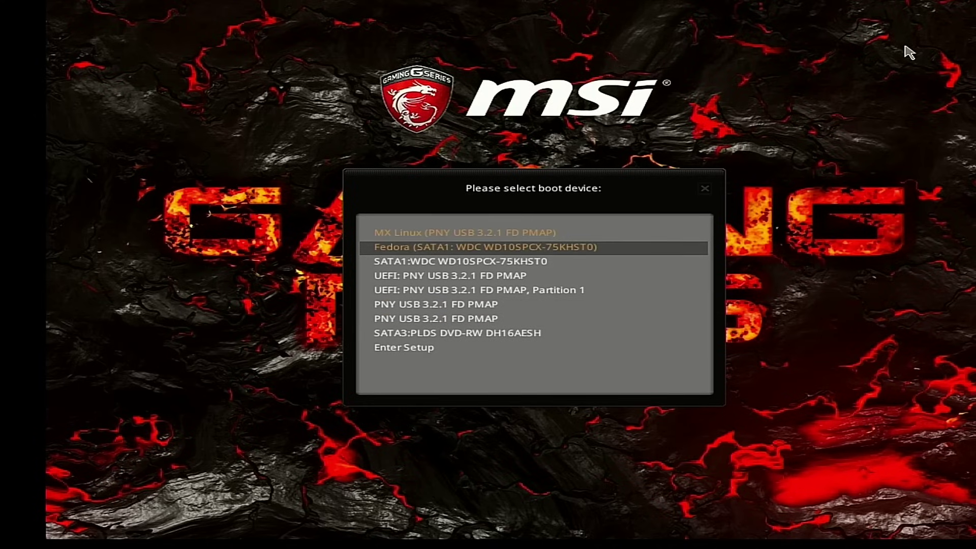
{"action": "key", "text": "Up"}
{"action": "key", "text": "Down"}
{"action": "key", "text": "Return"}
Stop the GRUB countdown and start the first Fedora Linux entry
{"action": "key", "text": "Down"}
{"action": "key", "text": "Down"}
{"action": "key", "text": "Down"}
{"action": "key", "text": "Up"}
{"action": "key", "text": "Up"}
{"action": "key", "text": "Up"}
{"action": "key", "text": "Down"}
{"action": "key", "text": "Down"}
{"action": "key", "text": "Down"}
{"action": "key", "text": "Up"}
{"action": "key", "text": "Up"}
{"action": "key", "text": "Up"}
{"action": "key", "text": "Return"}
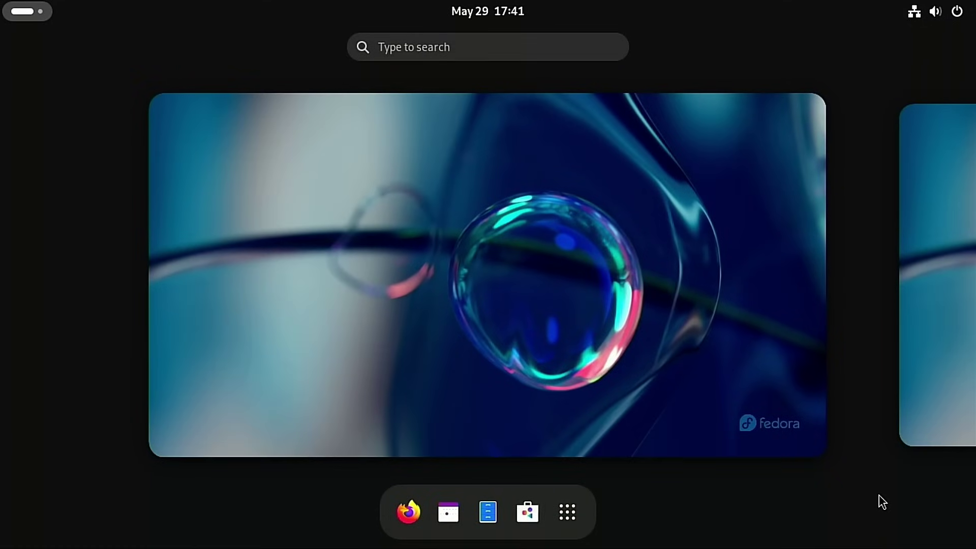
Choose Power Off from the GNOME system menu and confirm it
{"action": "left_click", "coordinate": [957, 13]}
{"action": "left_click", "coordinate": [942, 56]}
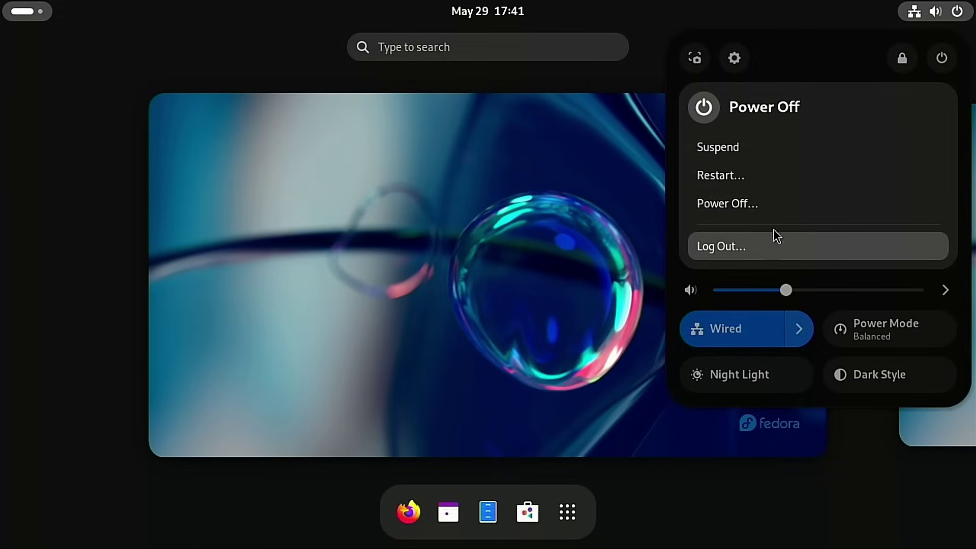
{"action": "left_click", "coordinate": [756, 205]}
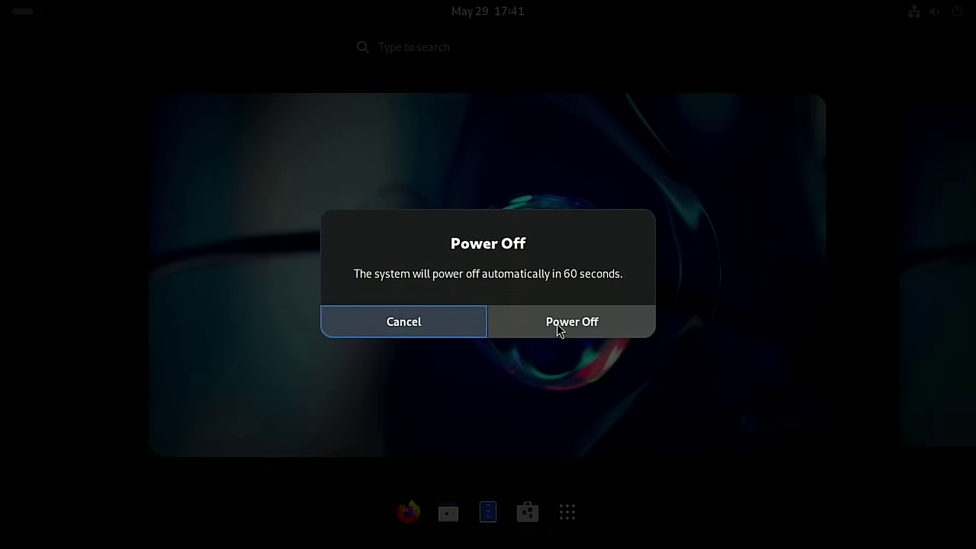
{"action": "left_click", "coordinate": [559, 326]}
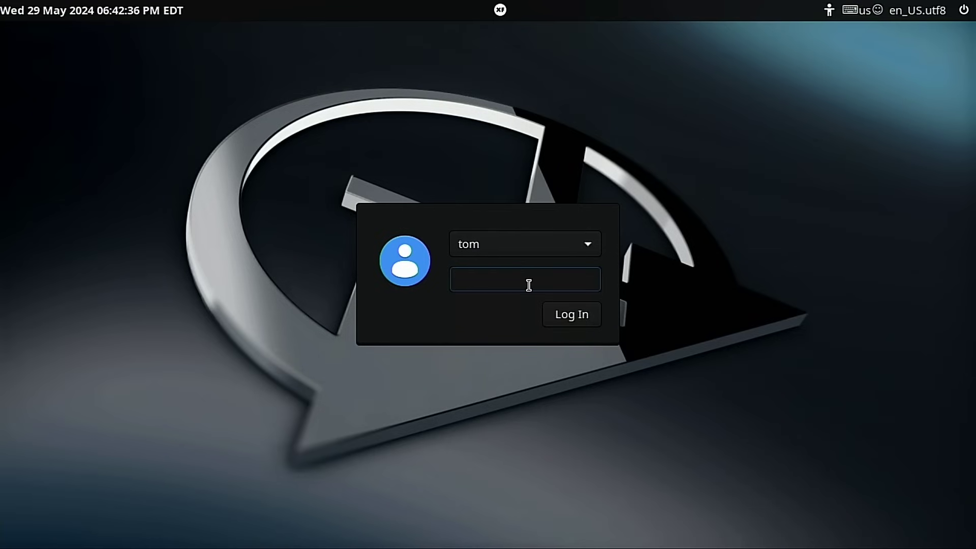
Enter the new account's password at the MX Linux login and log in
{"action": "type", "text": "*********"}
{"action": "left_click", "coordinate": [586, 320]}
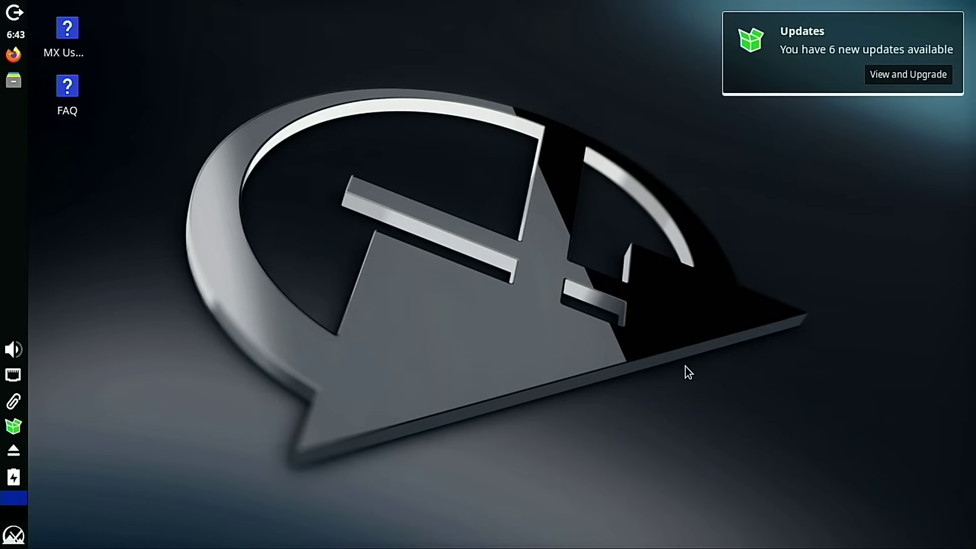
Browse the Whisker applications menu, then close it
{"action": "left_click", "coordinate": [12, 536]}
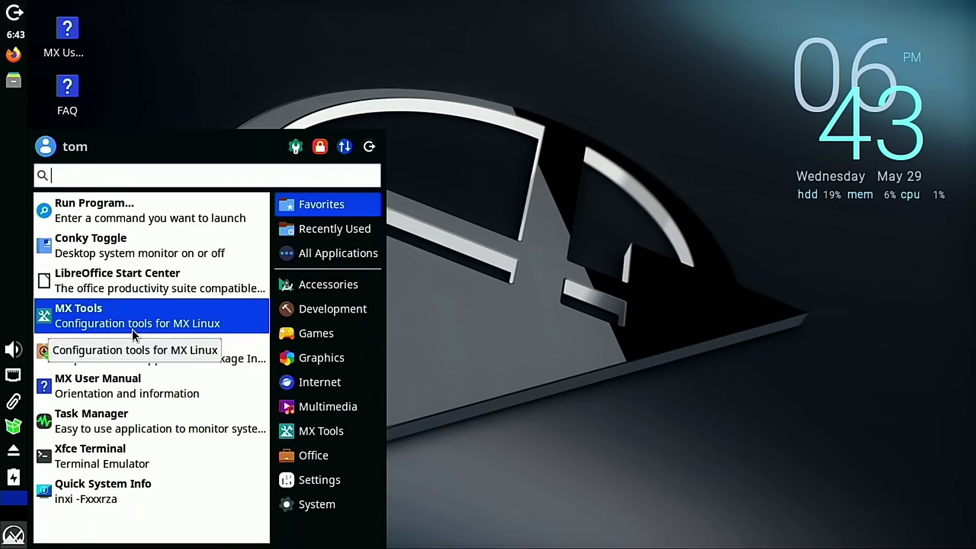
{"action": "left_click", "coordinate": [518, 334]}
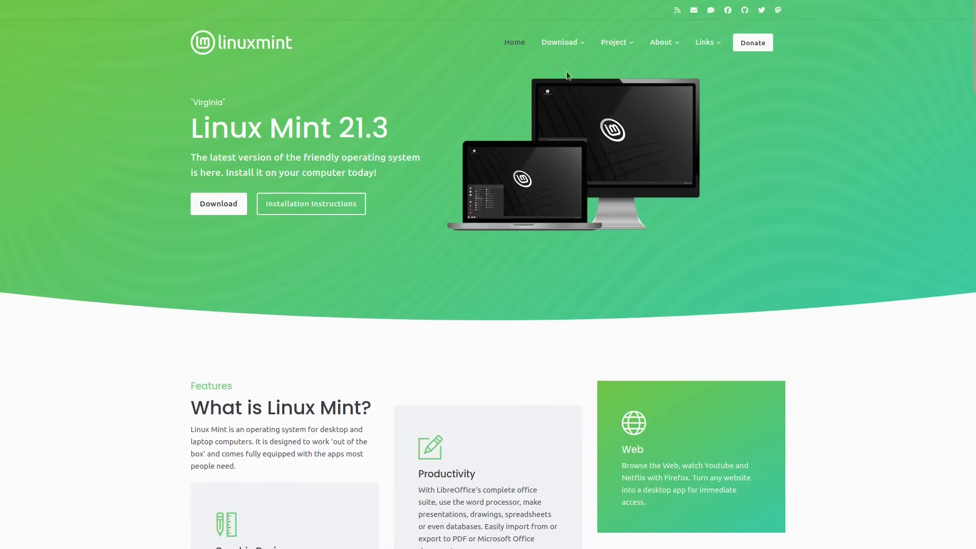
Open Linux Mint 21.3 from the Download menu and scroll the Cinnamon, Xfce and MATE editions
{"action": "mouse_move", "coordinate": [571, 44]}
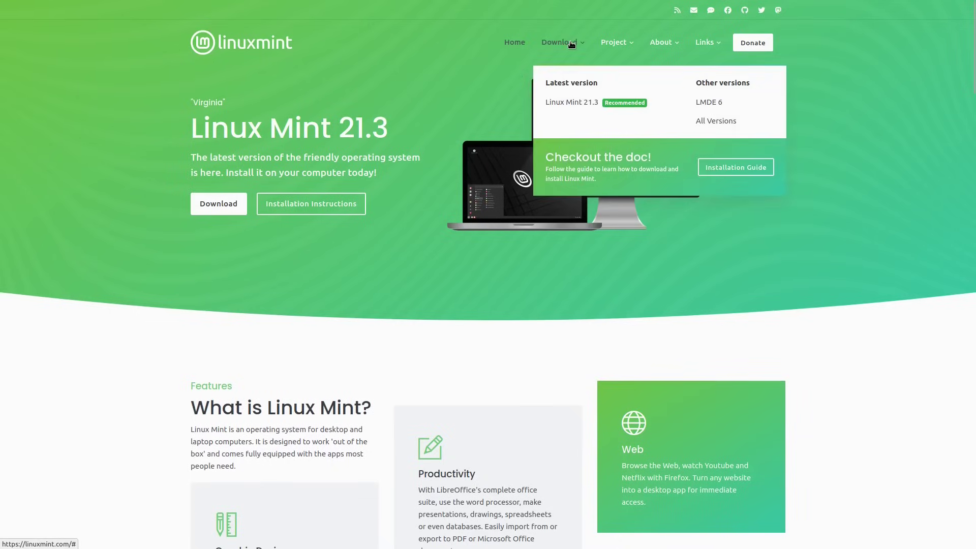
{"action": "left_click", "coordinate": [579, 104]}
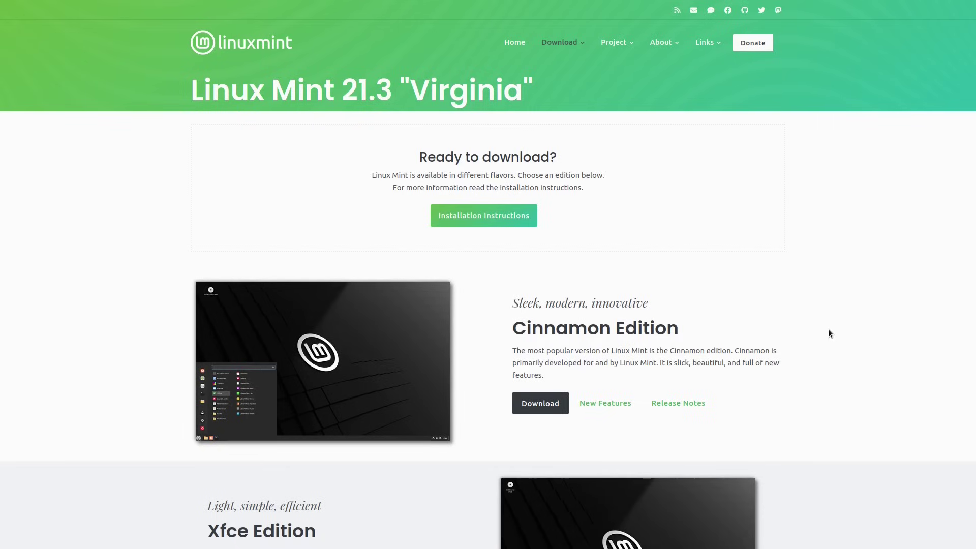
{"action": "scroll", "coordinate": [813, 331], "scroll_direction": "down", "scroll_amount": 10}
{"action": "scroll", "coordinate": [693, 293], "scroll_direction": "up", "scroll_amount": 3}
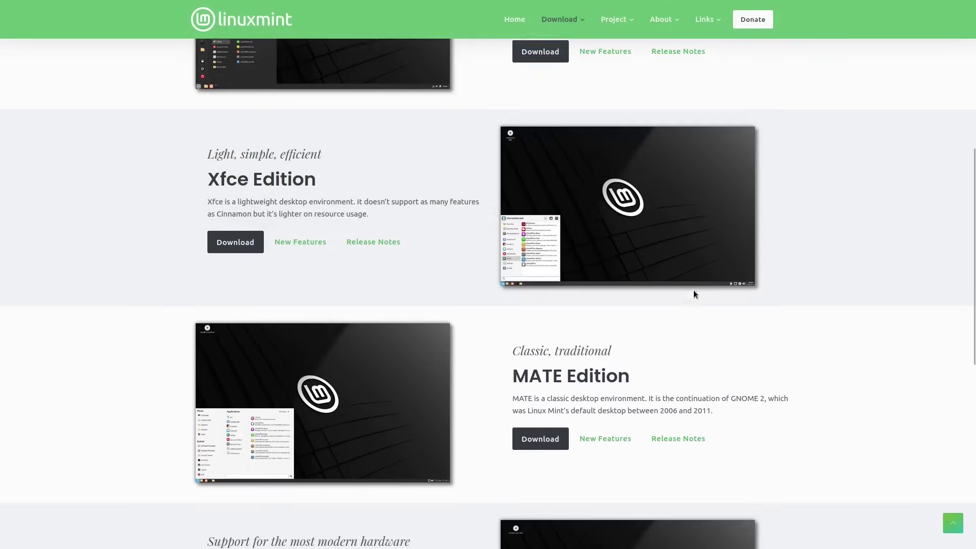
{"action": "scroll", "coordinate": [460, 251], "scroll_direction": "up", "scroll_amount": 5}
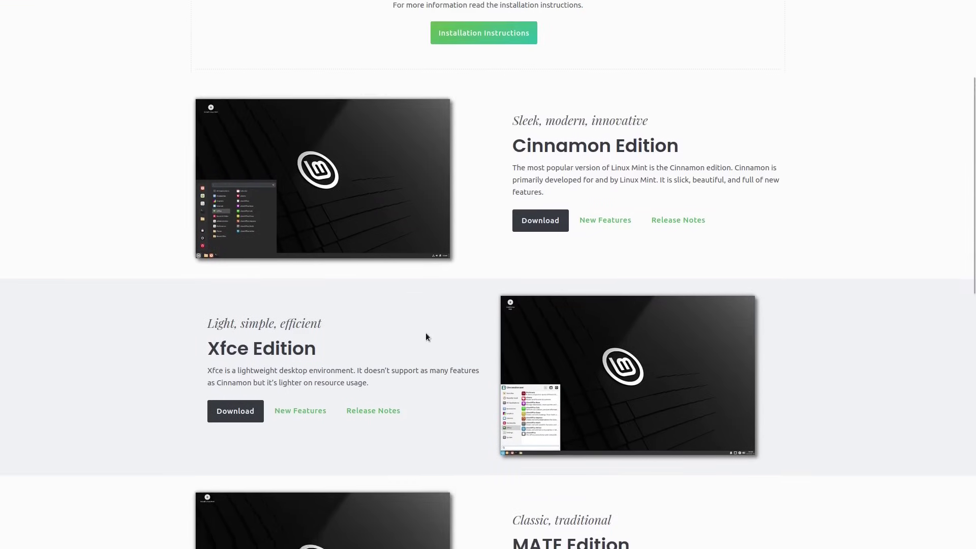